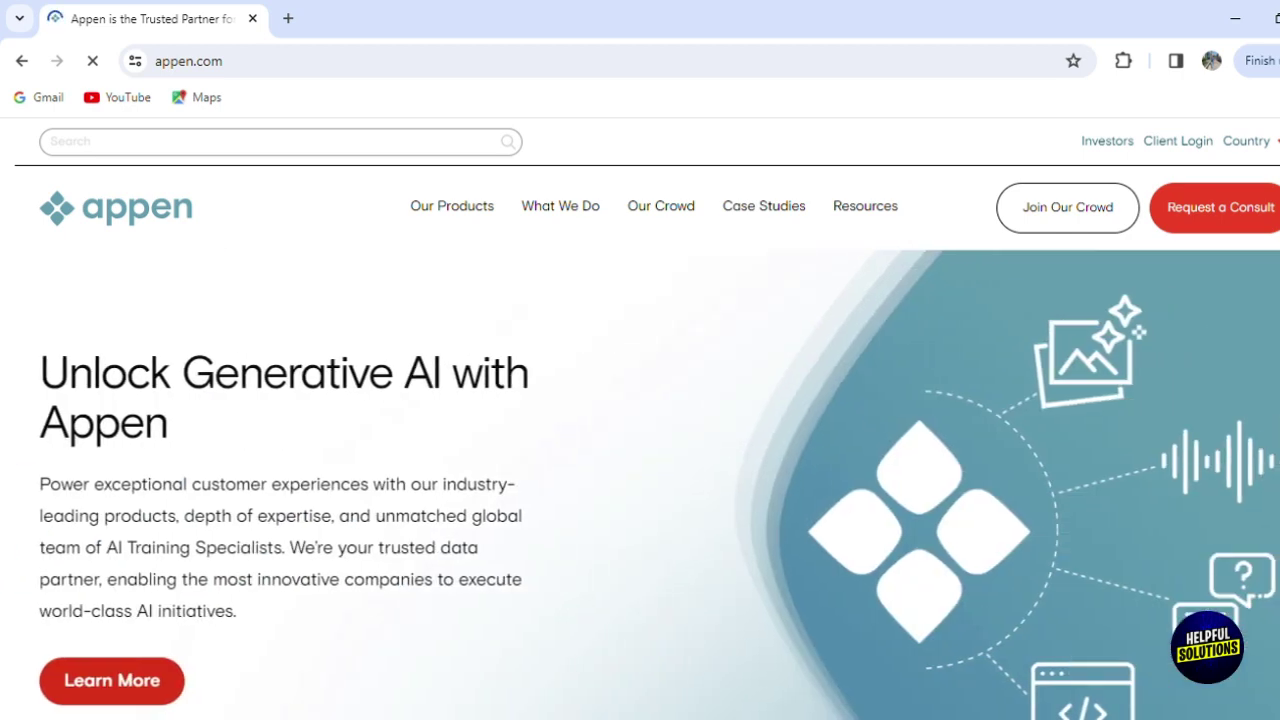
Scroll through the Appen page to look over its content.
scroll(640, 480, down, 5)
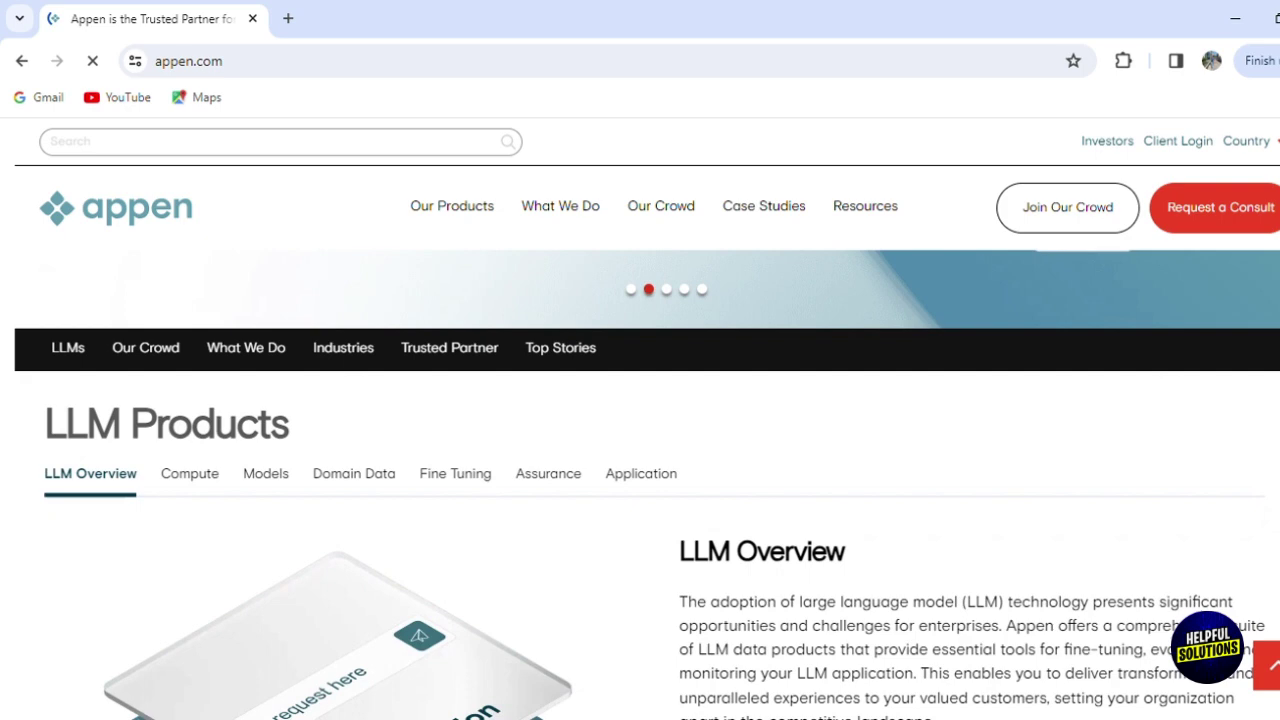
scroll(640, 480, down, 5)
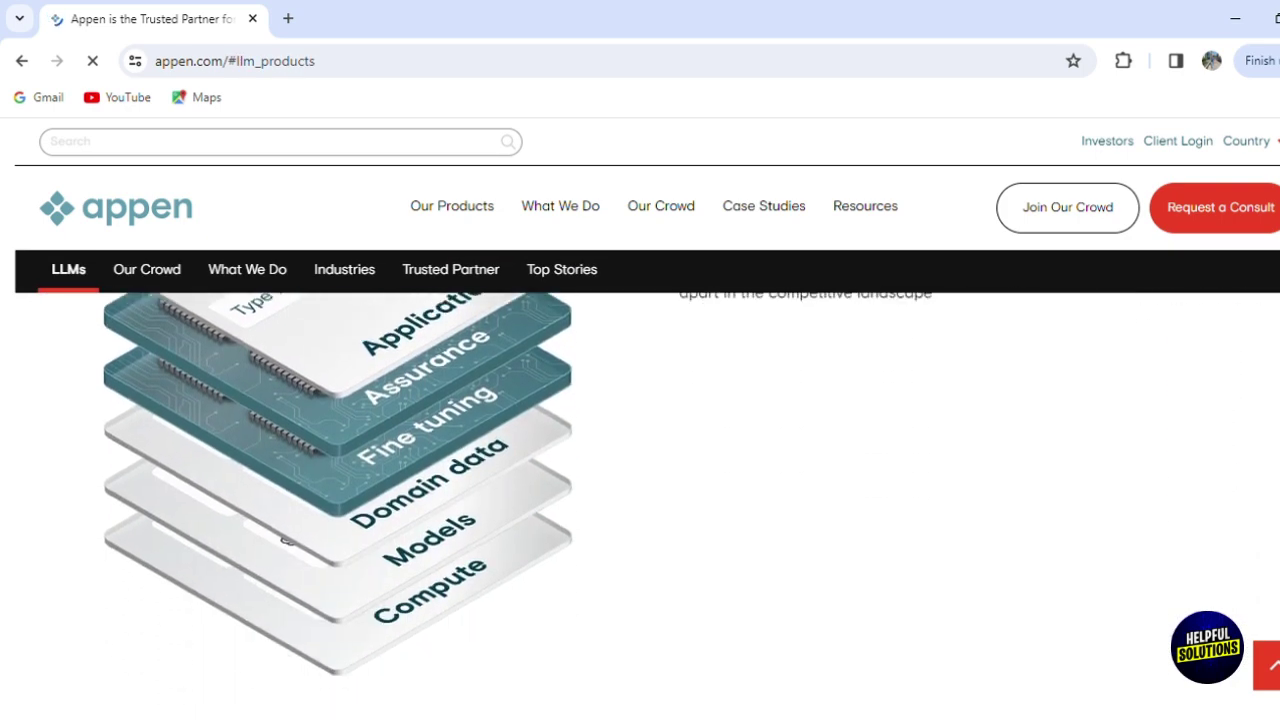
scroll(640, 480, down, 5)
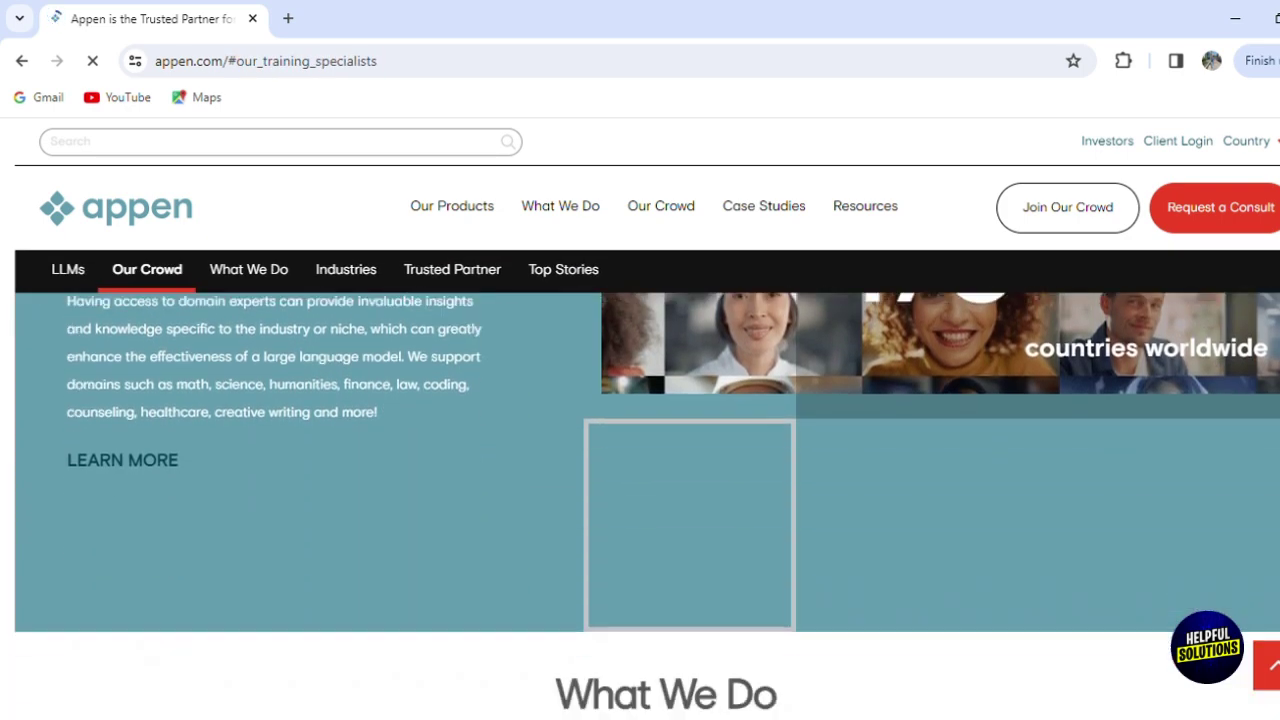
scroll(640, 480, down, 5)
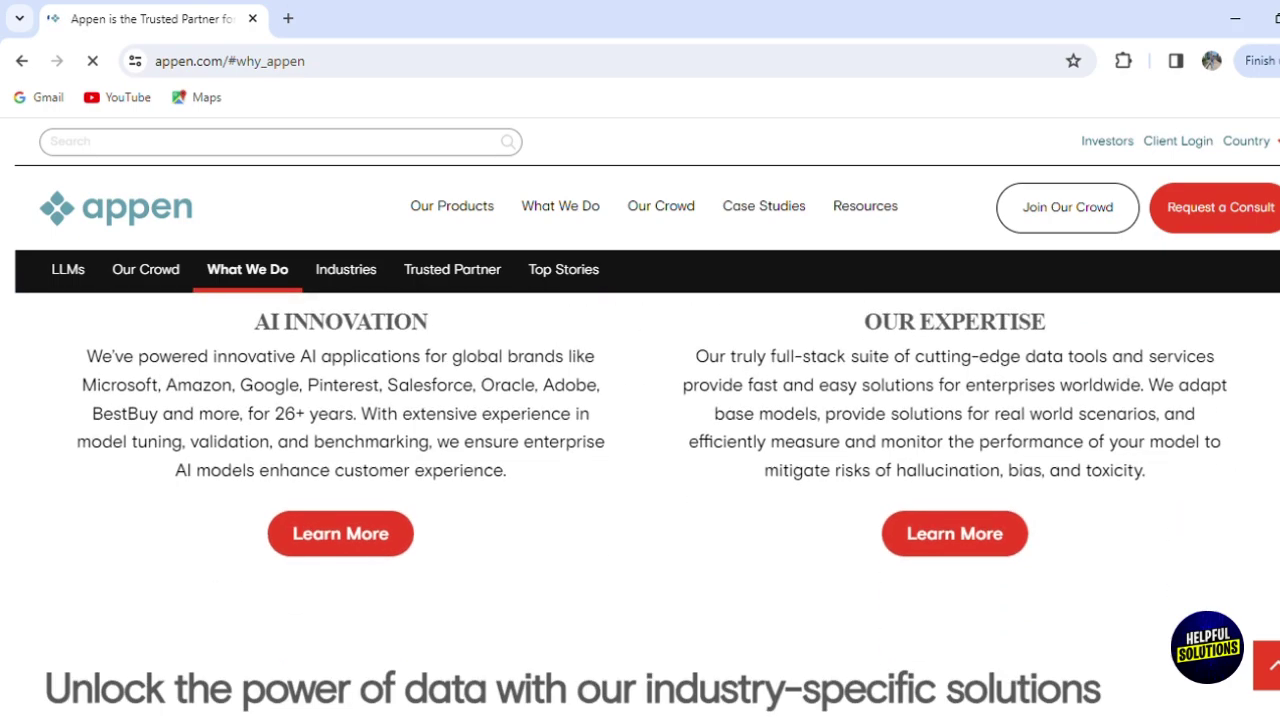
scroll(640, 480, down, 3)
scroll(640, 480, up, 2)
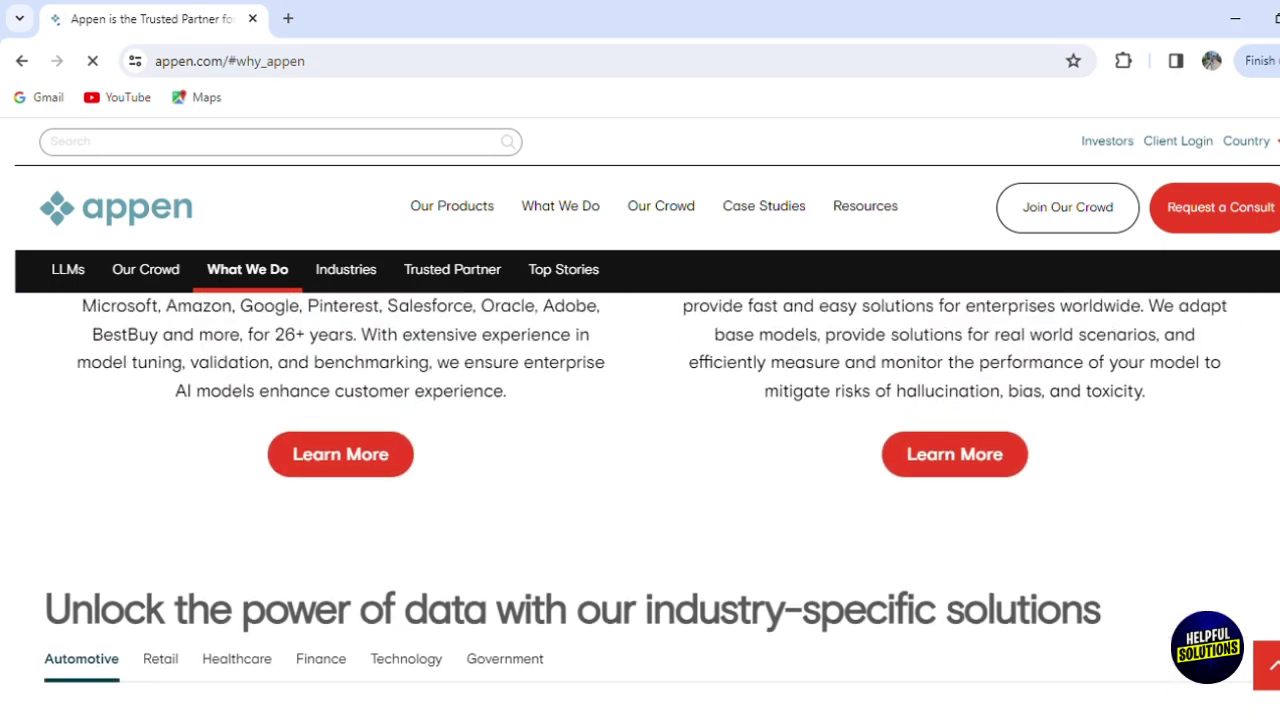
scroll(640, 500, up, 10)
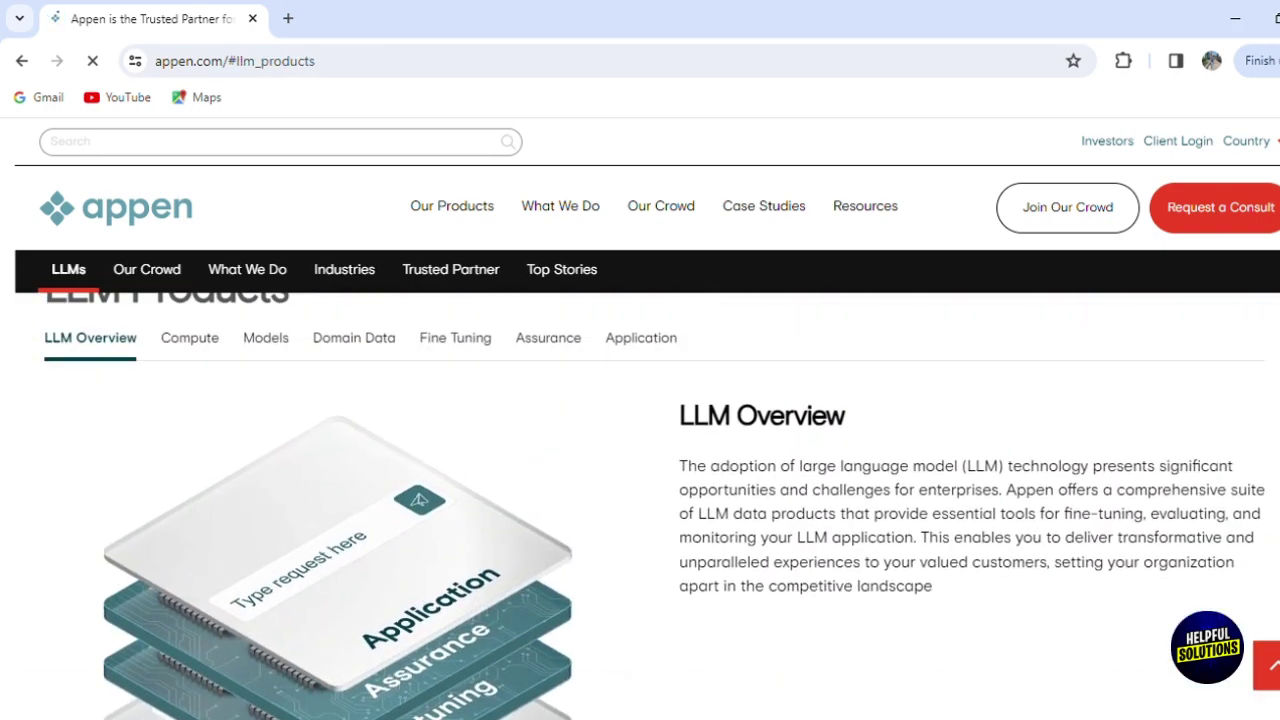
scroll(640, 480, up, 5)
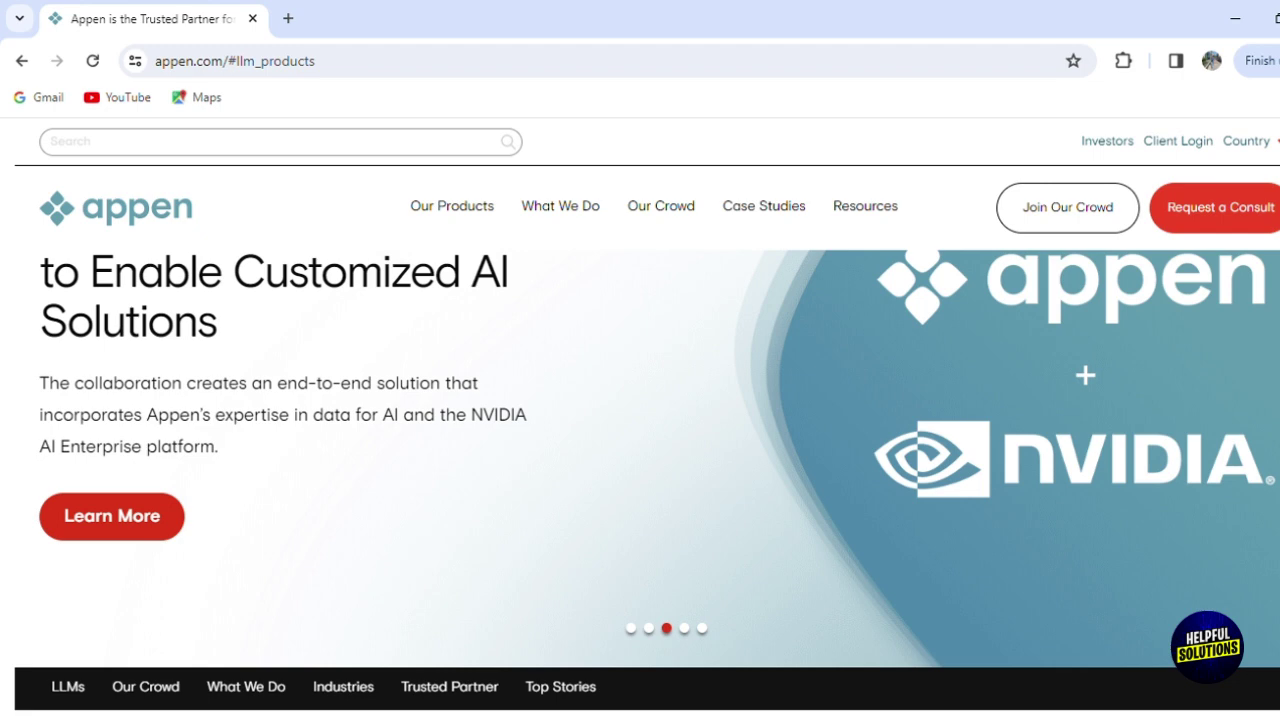
scroll(640, 480, down, 7)
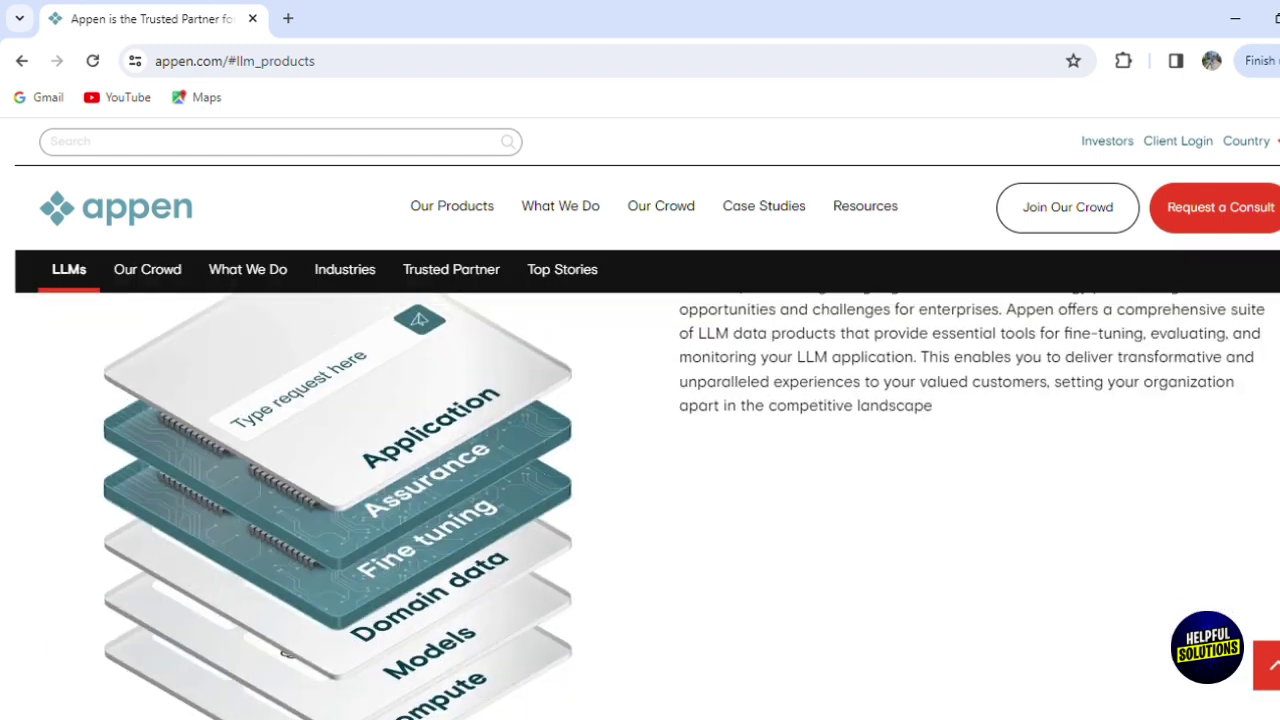
scroll(640, 500, down, 2)
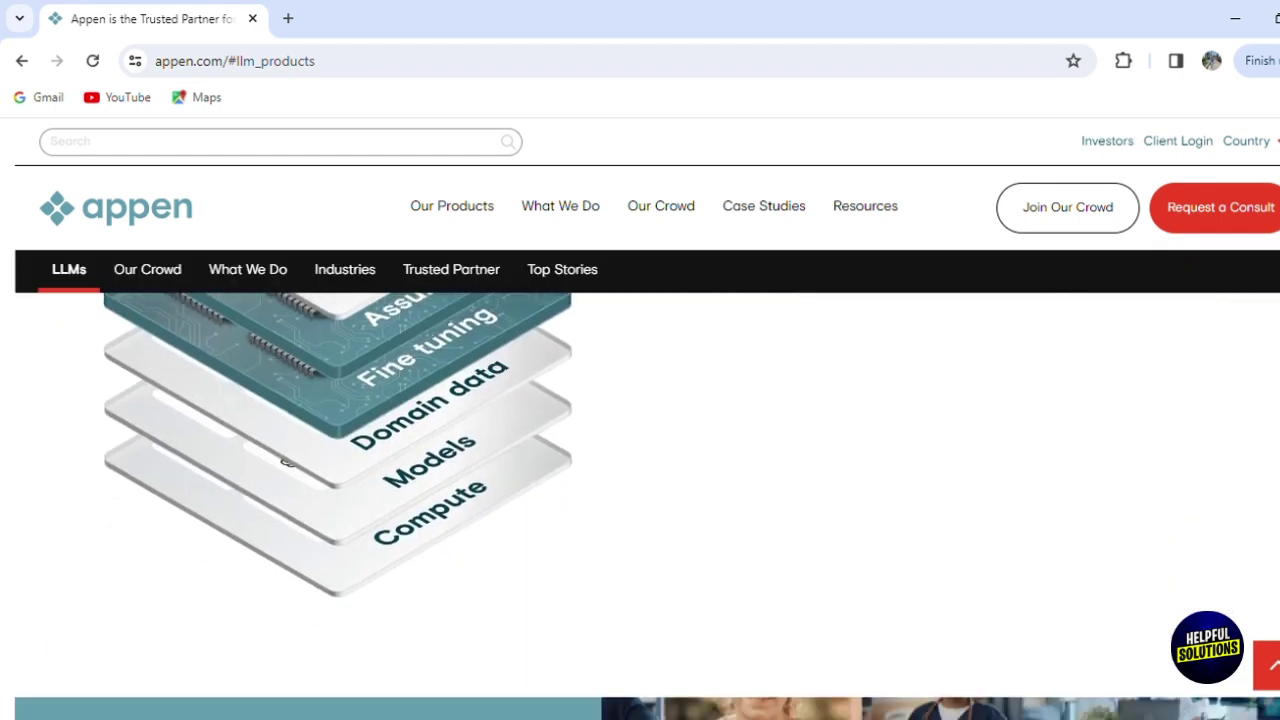
scroll(640, 450, down, 1)
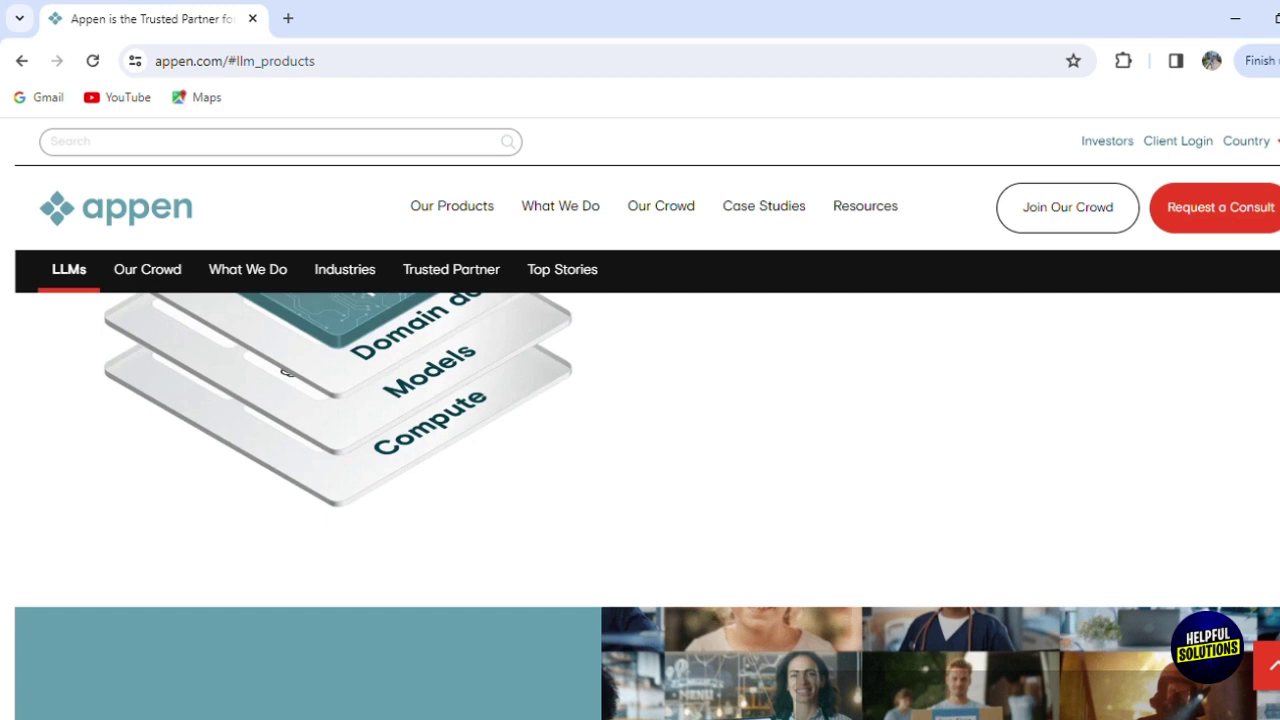
scroll(640, 500, down, 2)
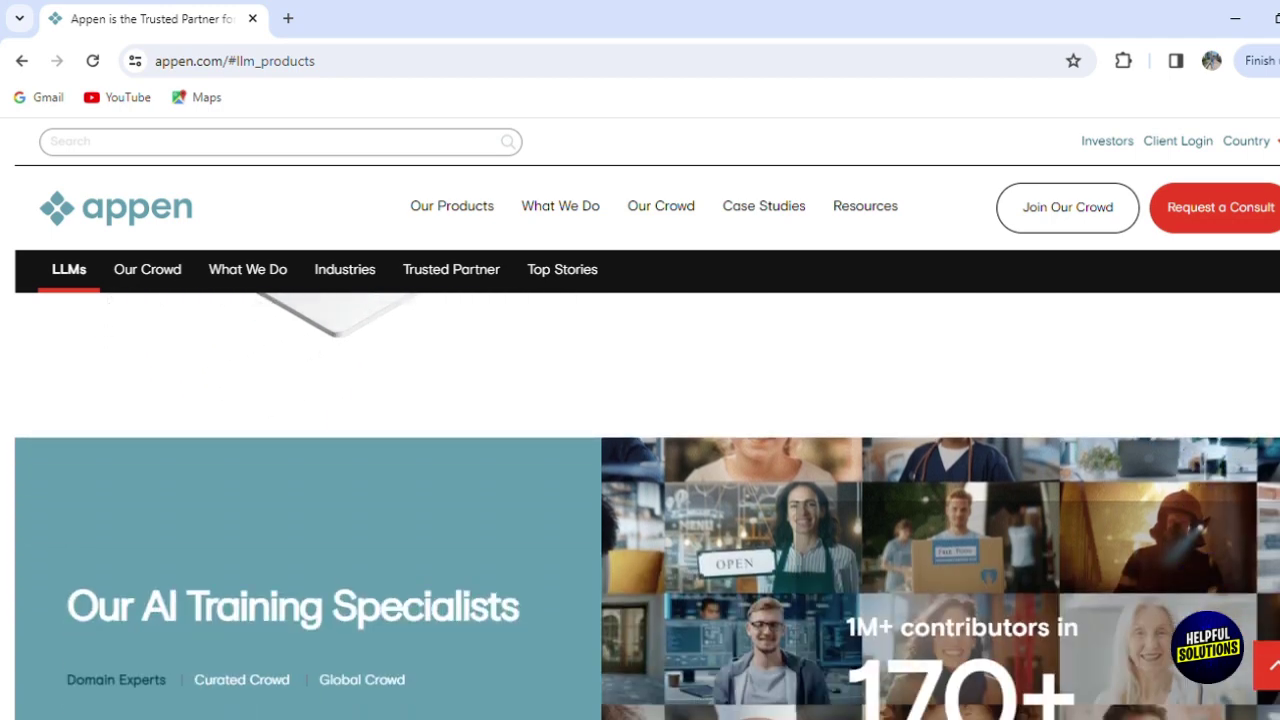
scroll(640, 500, down, 2)
scroll(640, 500, up, 8)
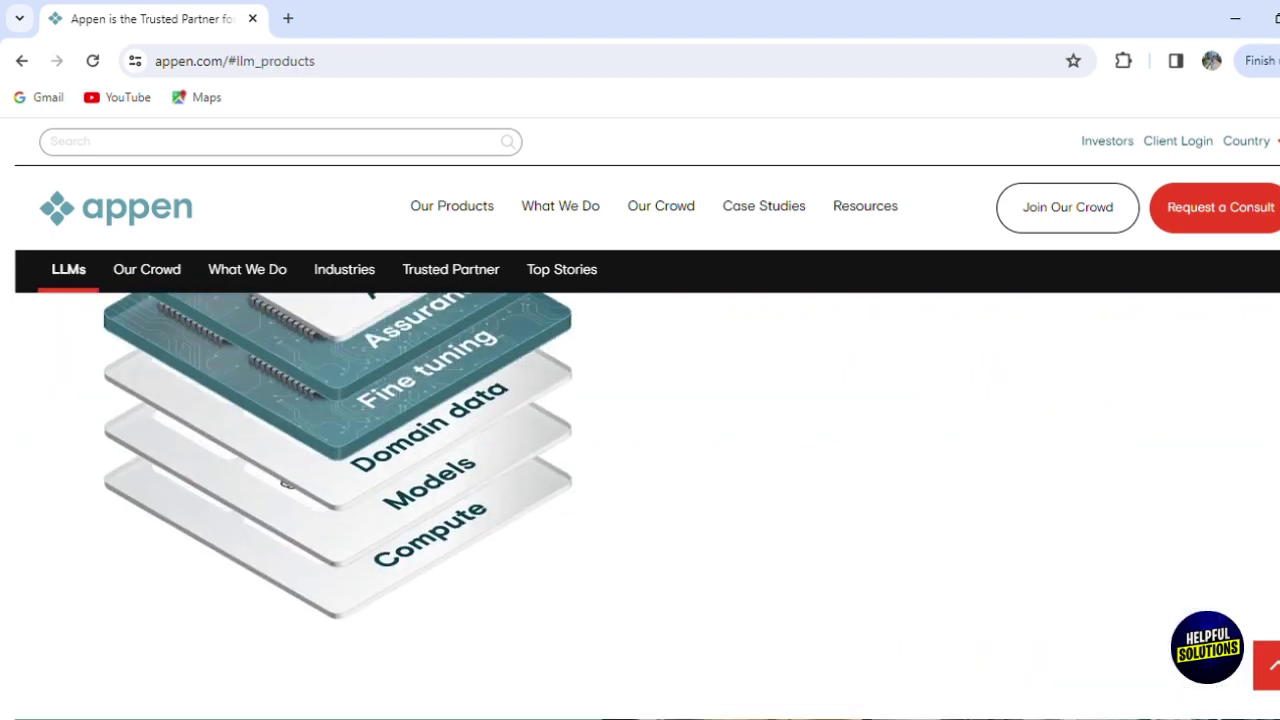
scroll(640, 480, up, 5)
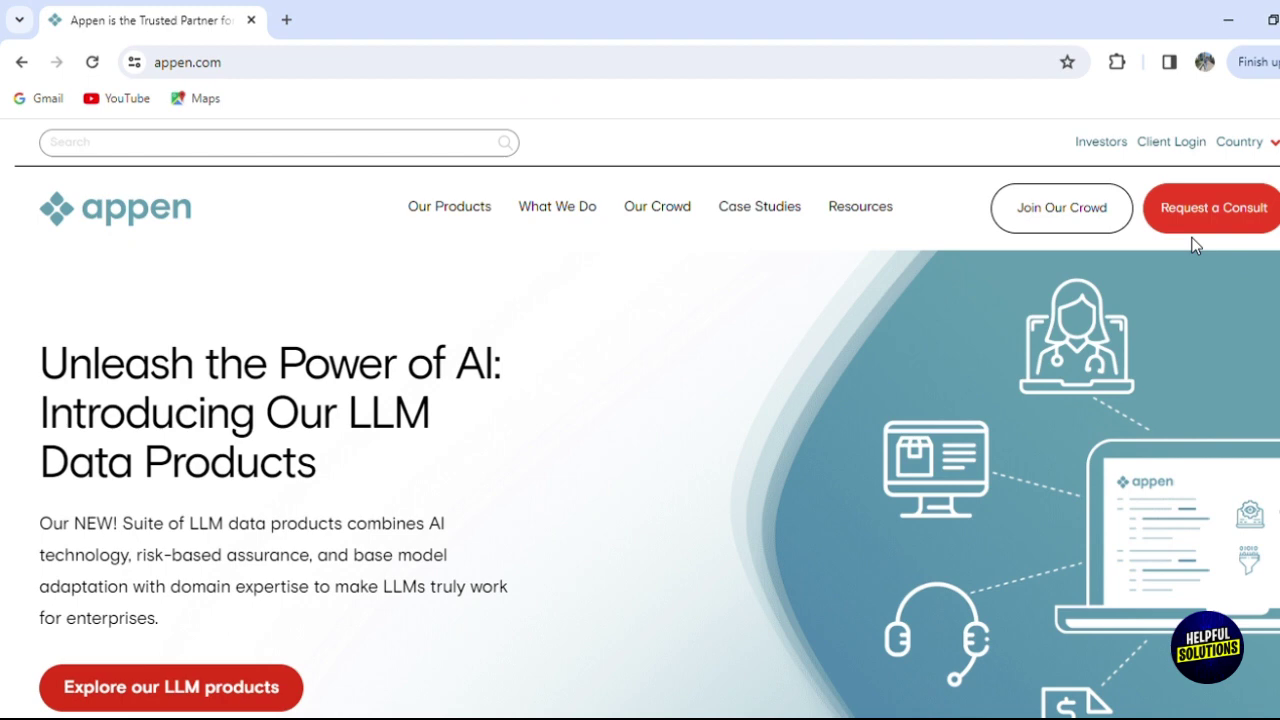
Open the Join Our Crowd site, accept all cookies, and browse crowd.appen.com.
click(1096, 215)
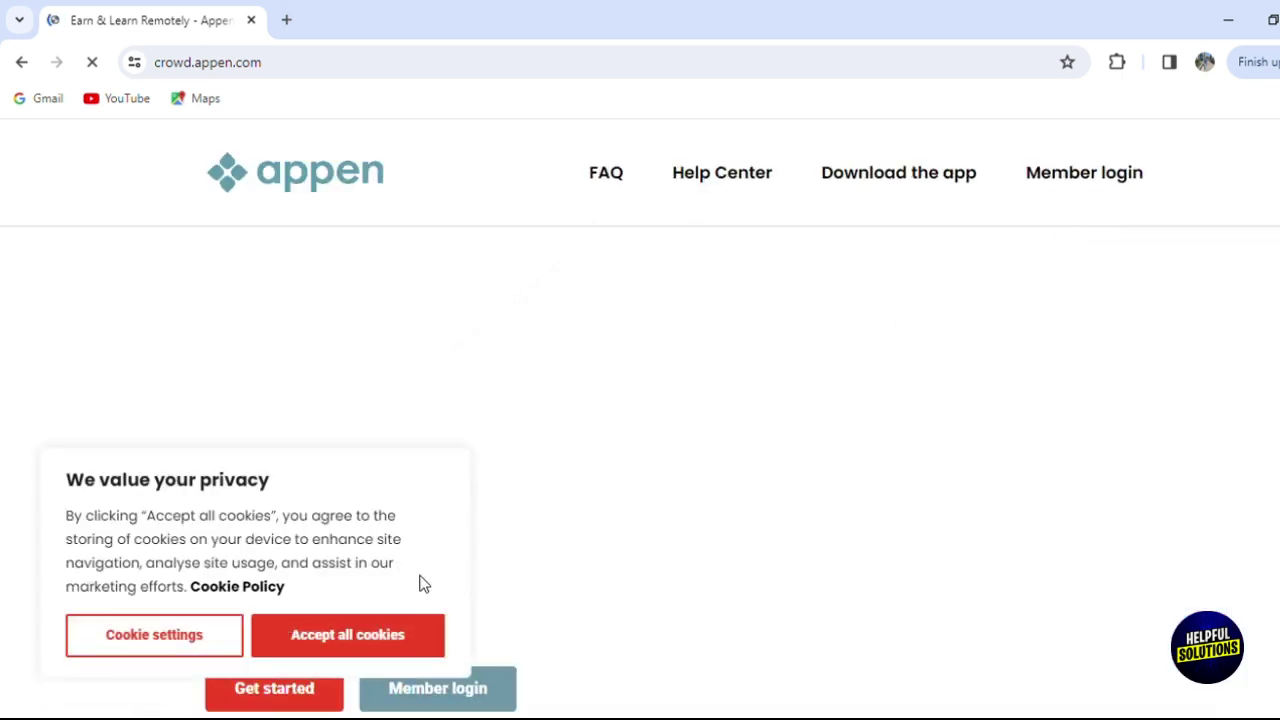
click(300, 638)
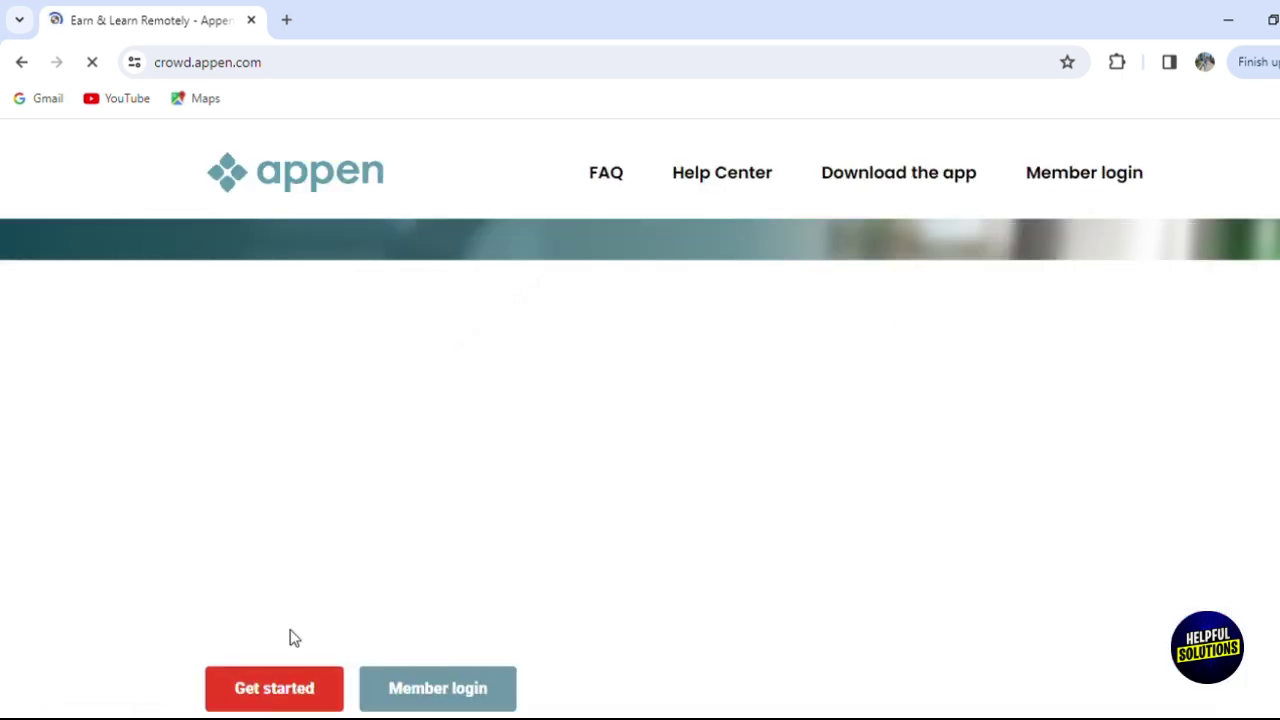
scroll(1099, 380, down, 2)
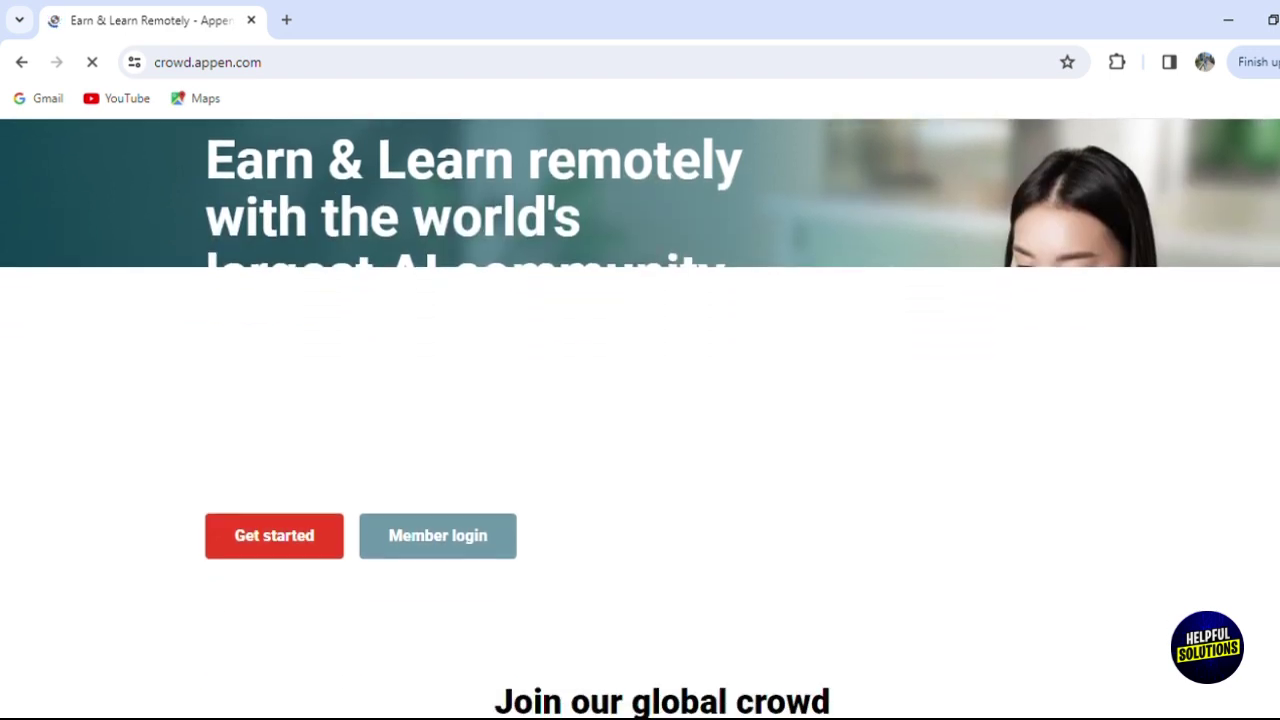
scroll(640, 420, down, 2)
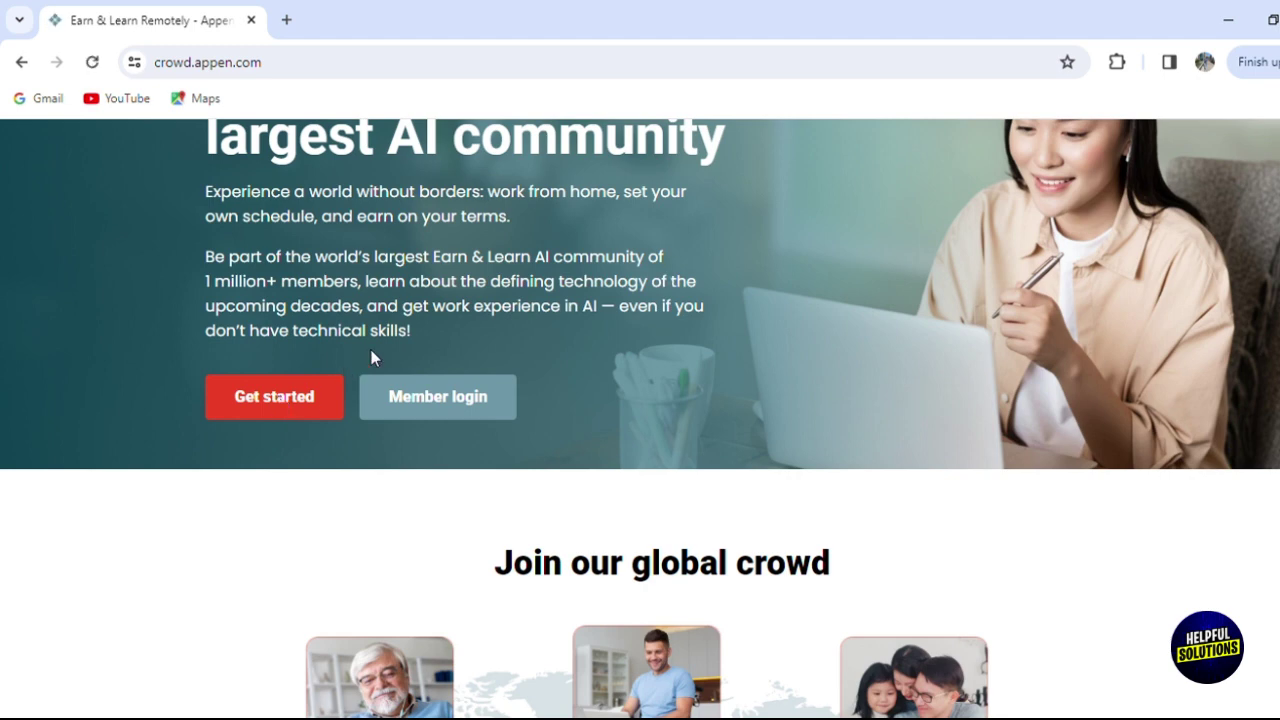
scroll(640, 418, down, 3)
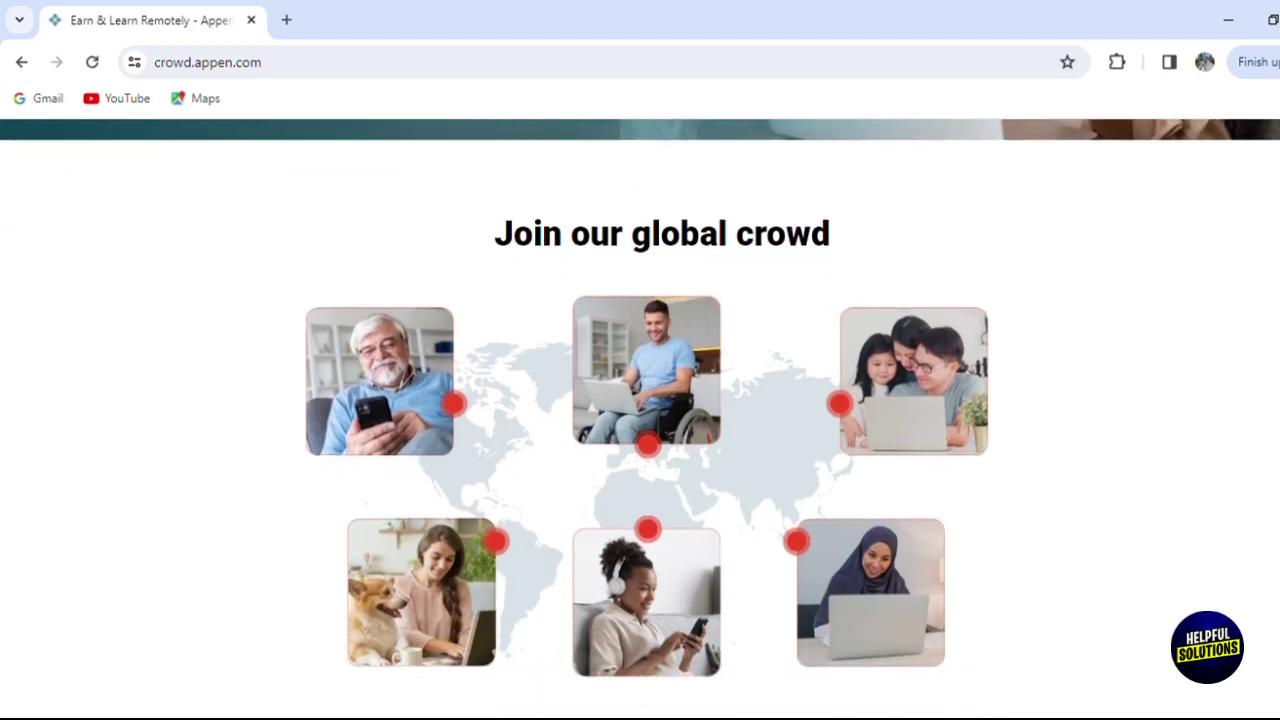
scroll(640, 418, down, 4)
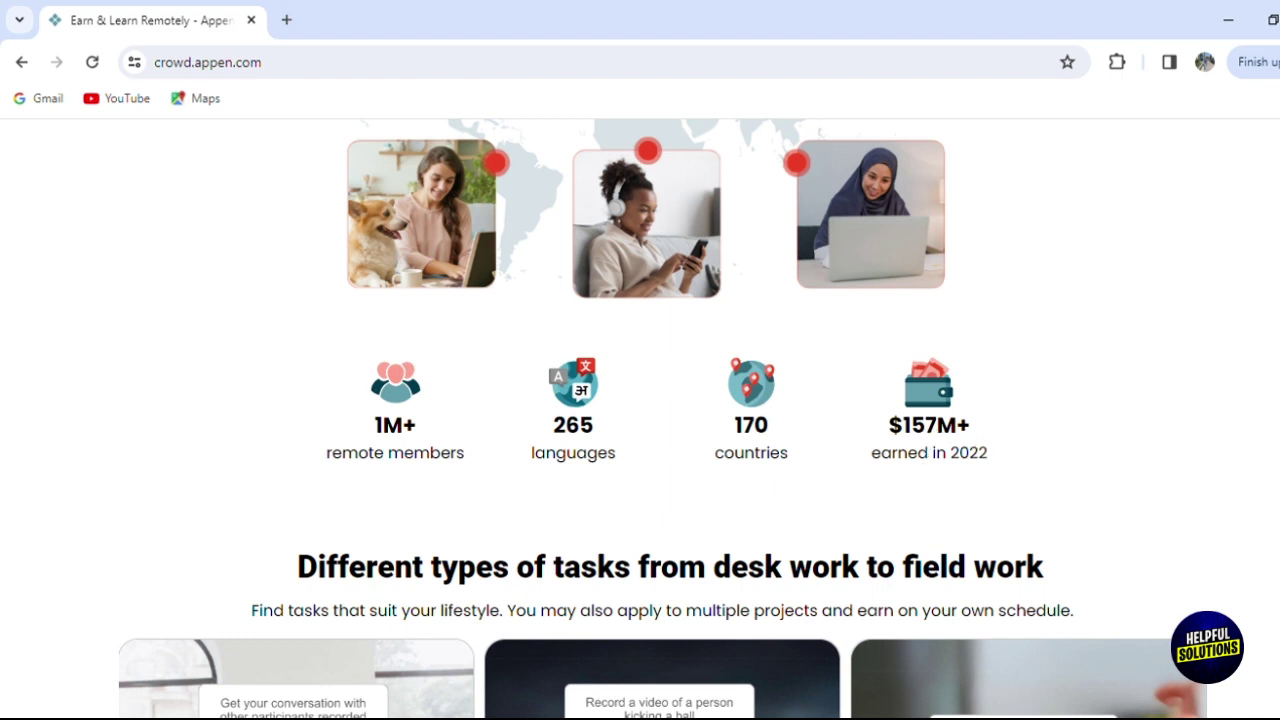
scroll(640, 418, down, 1)
scroll(640, 418, up, 7)
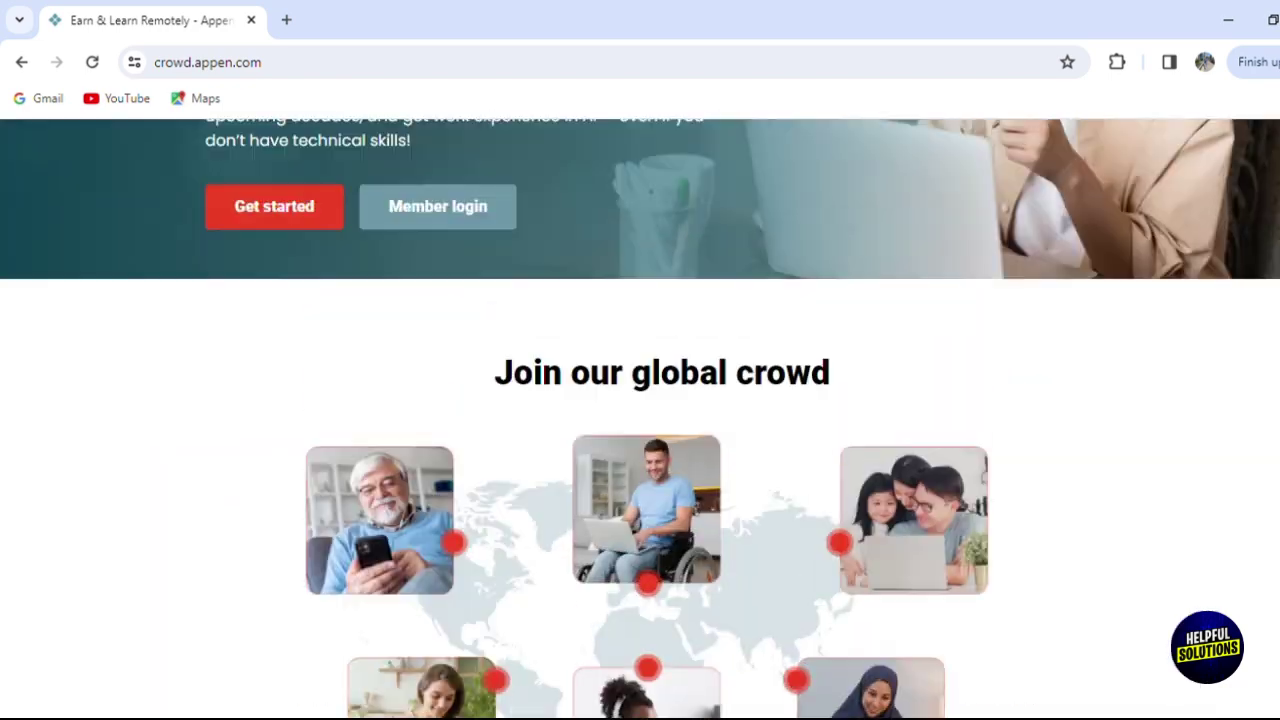
scroll(214, 465, up, 2)
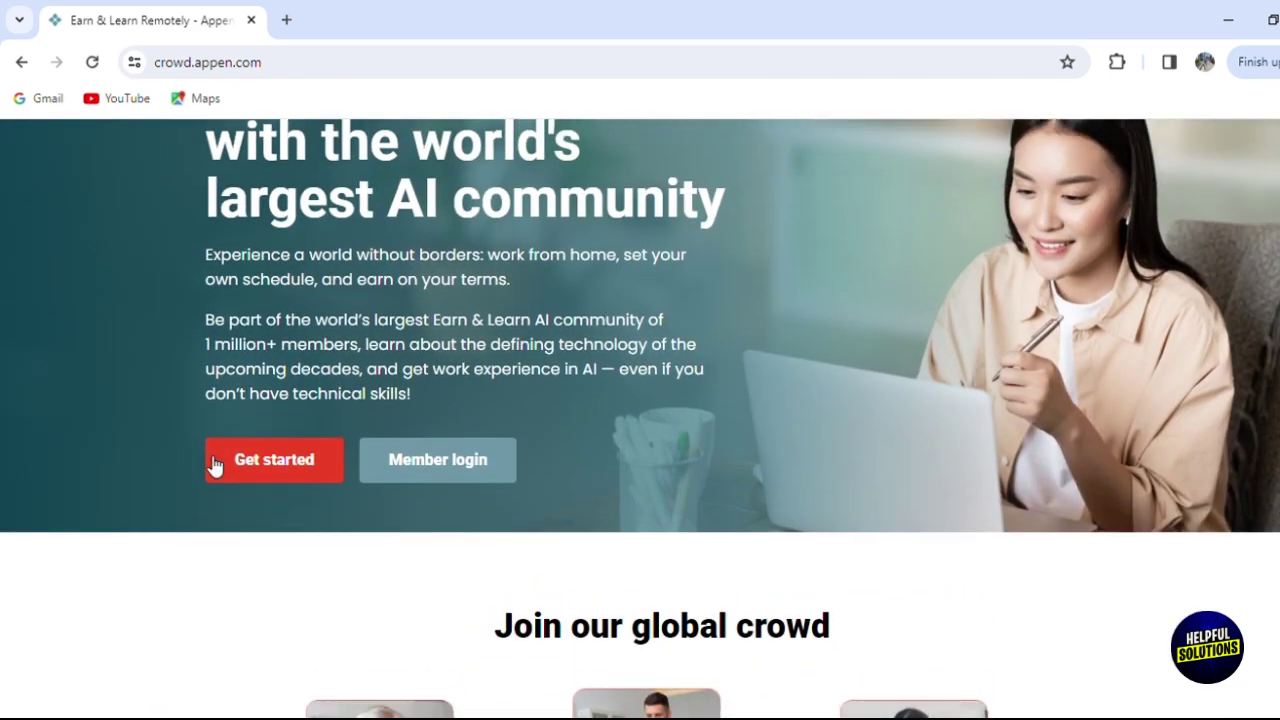
Jump to the Get started section and scroll down to the Register with us card.
click(224, 468)
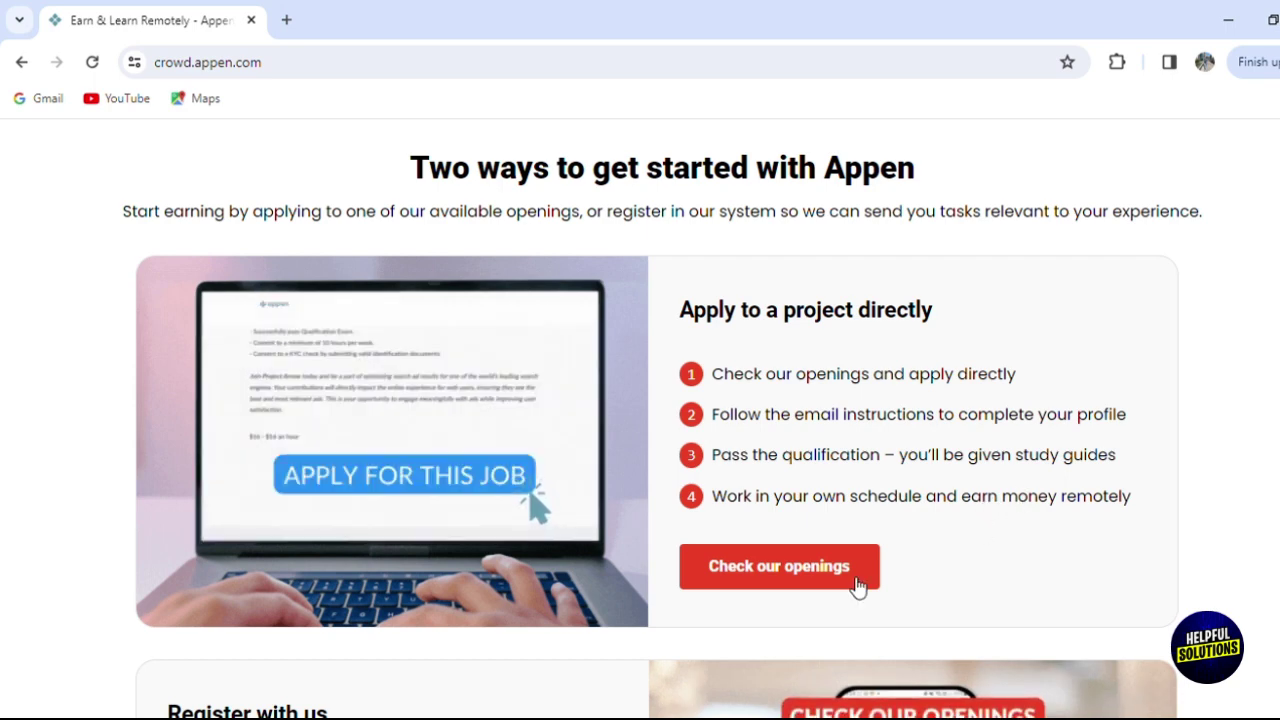
scroll(658, 420, down, 4)
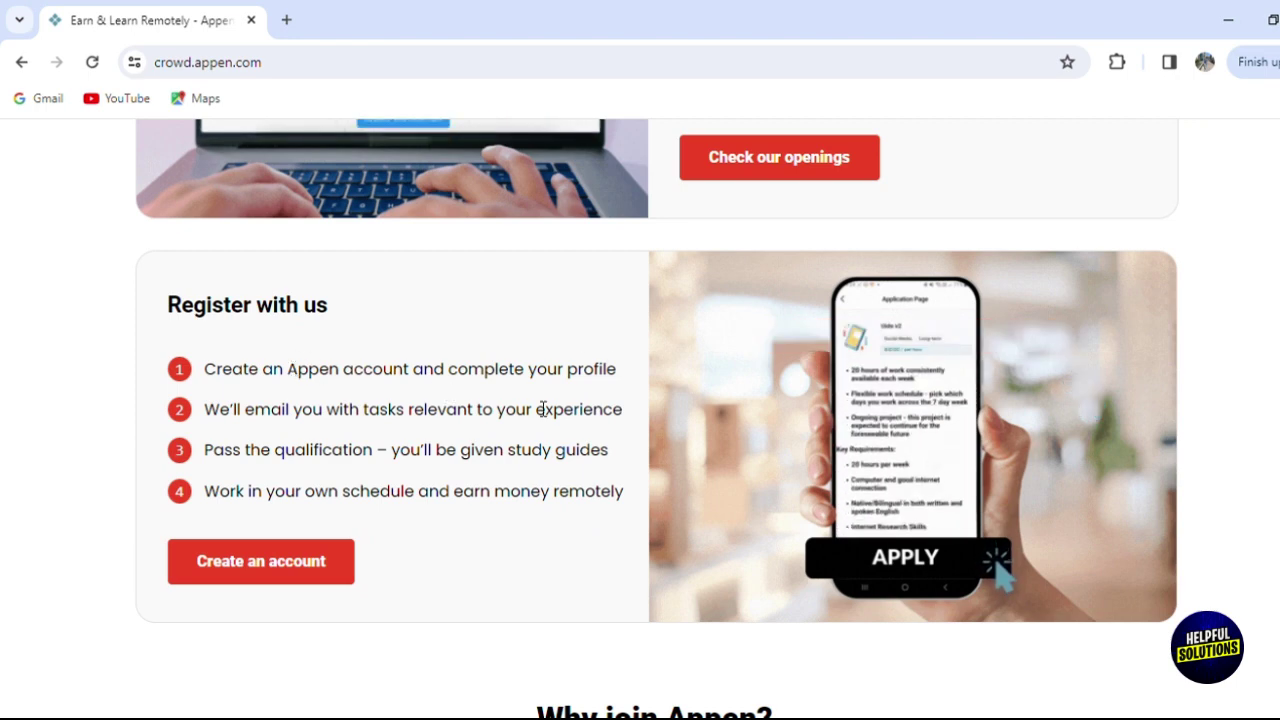
Open the contributor sign-up form and enter the account e-mail and password.
click(298, 566)
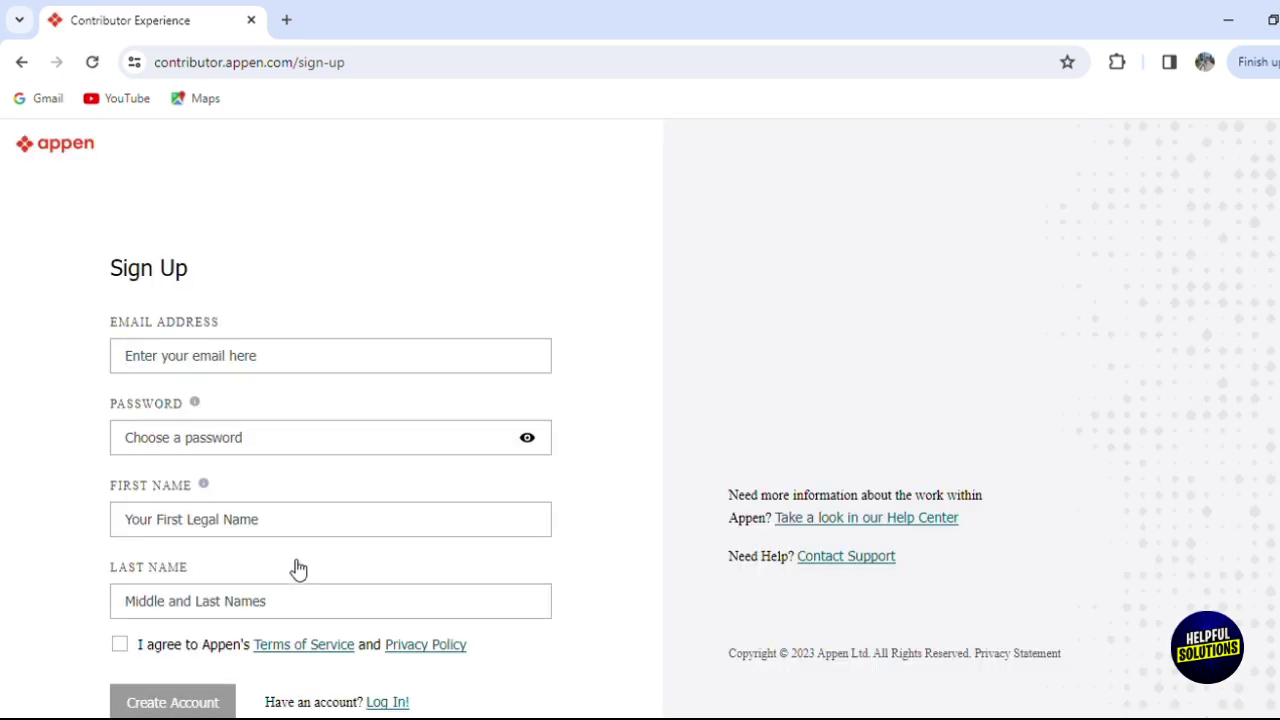
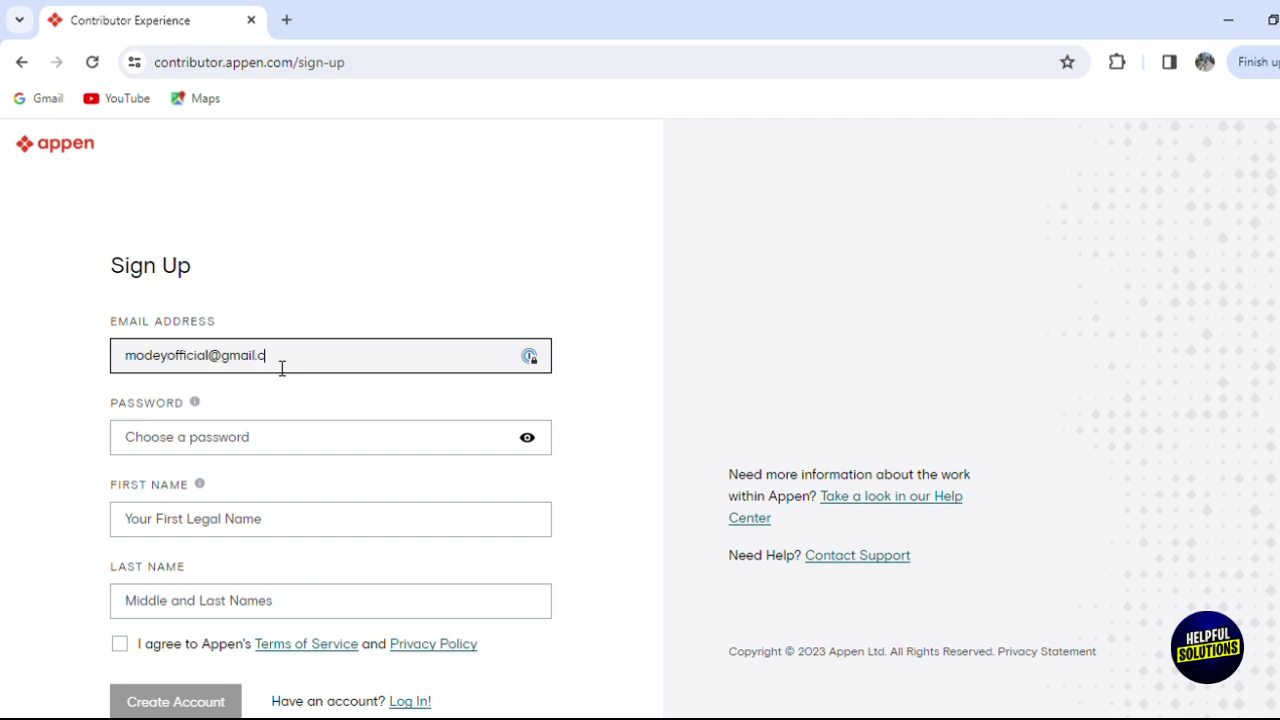
key(Tab)
text(•••••)
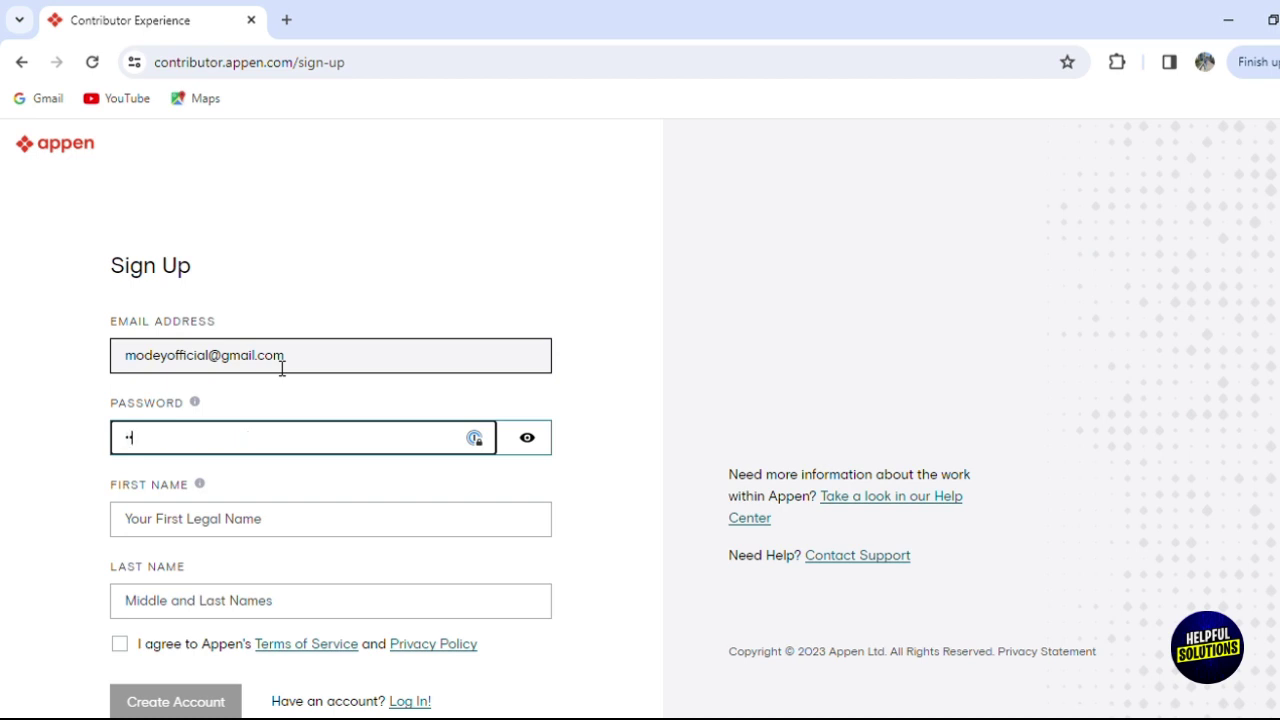
text(••••)
key(Tab)
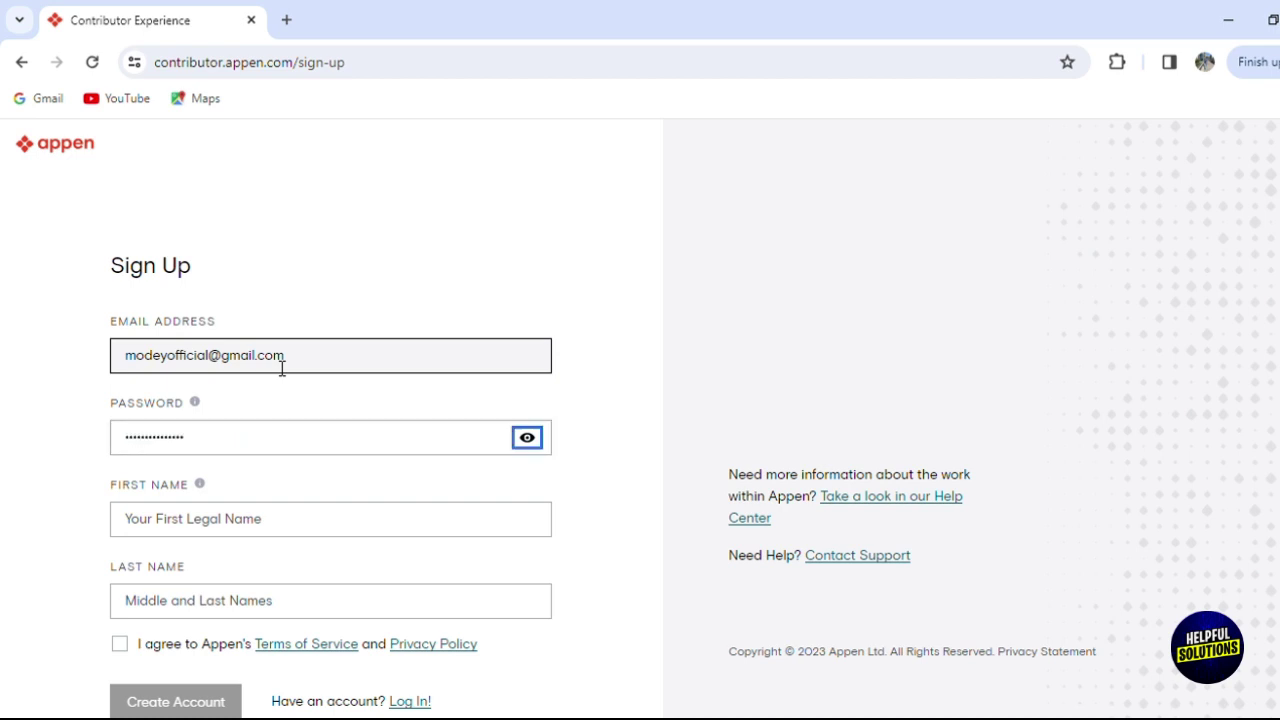
Fill in the first and last name and agree to the Terms of Service.
text(Modey)
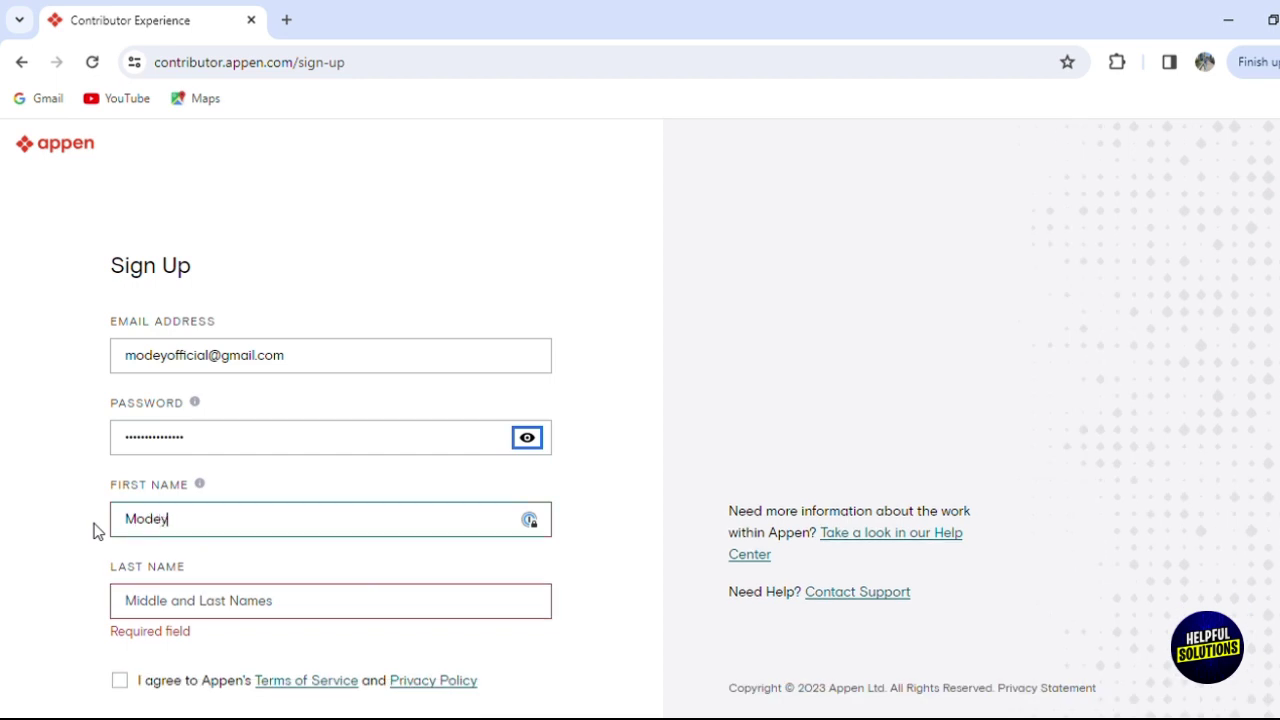
key(Tab)
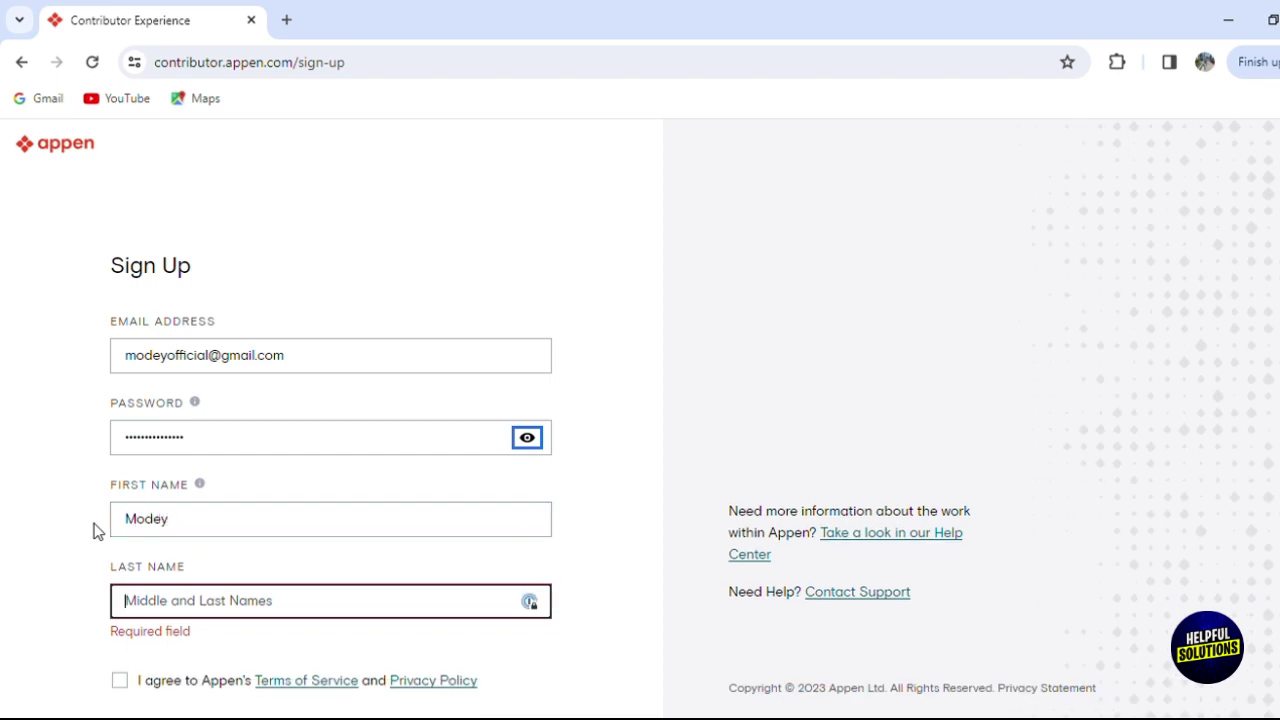
text(Off)
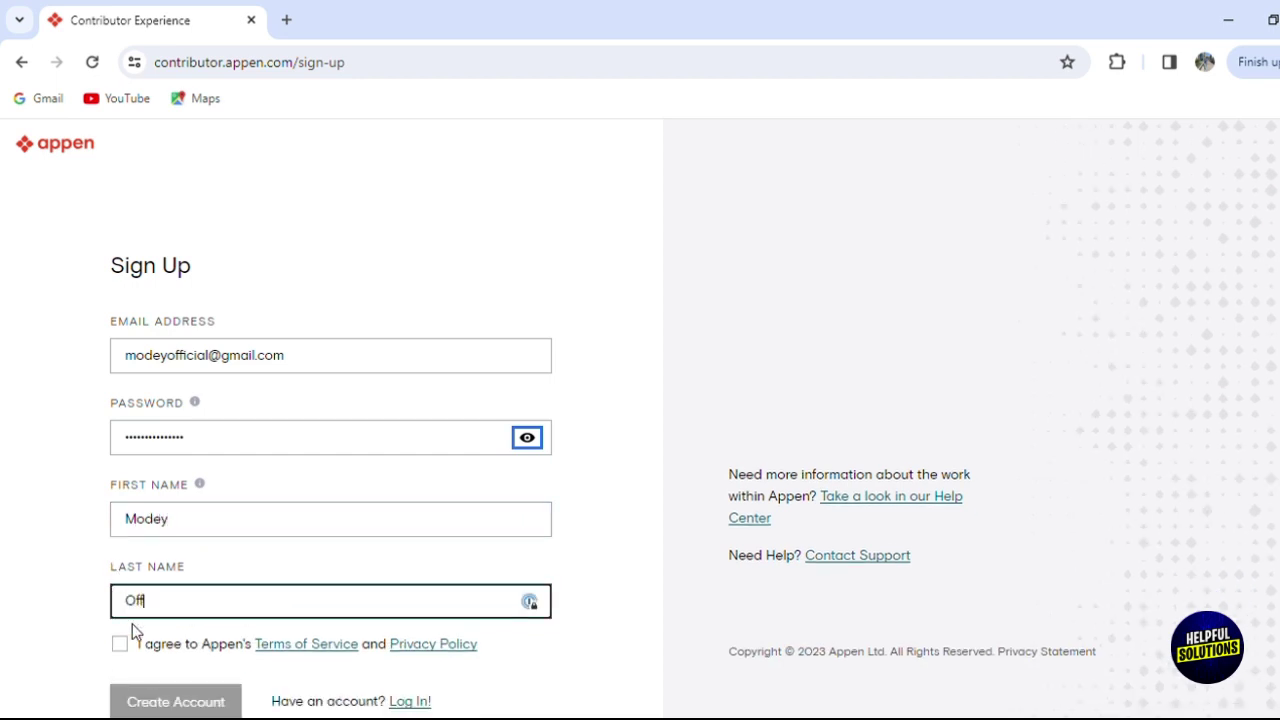
click(120, 644)
scroll(120, 644, down, 1)
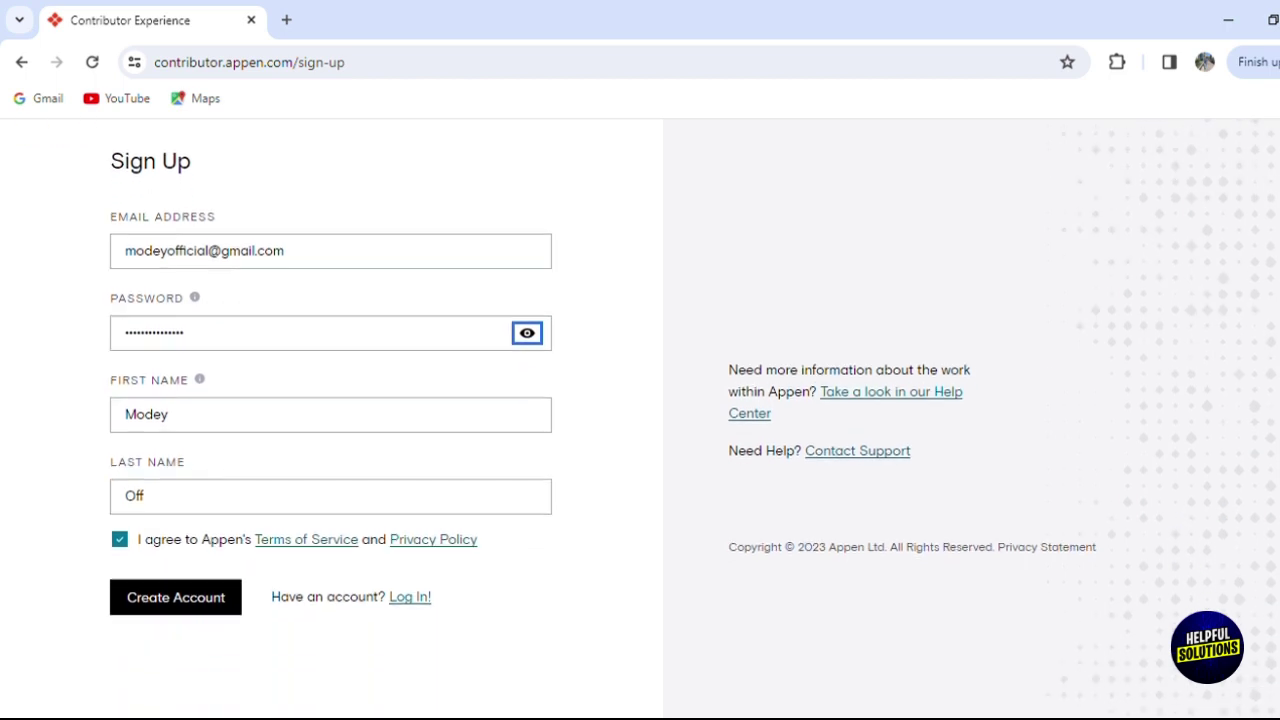
Create the account, then open Appen's Email Verification message in Gmail in a new tab.
click(206, 600)
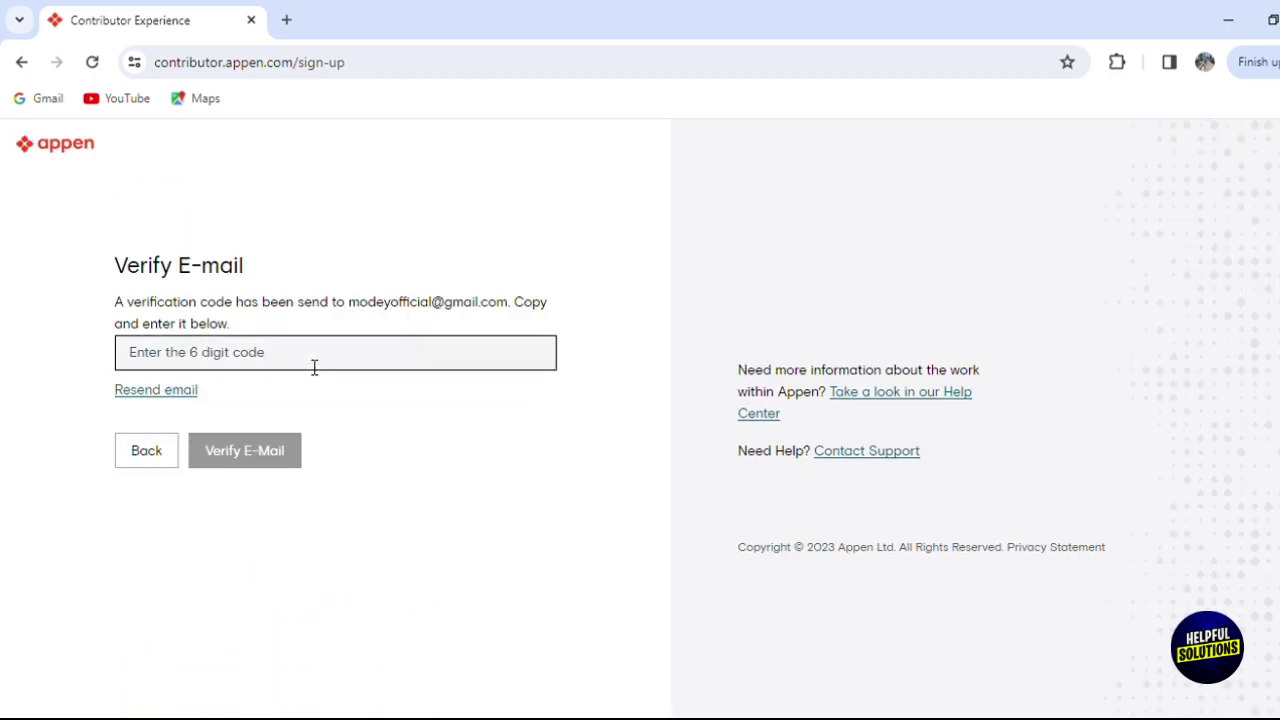
click(286, 20)
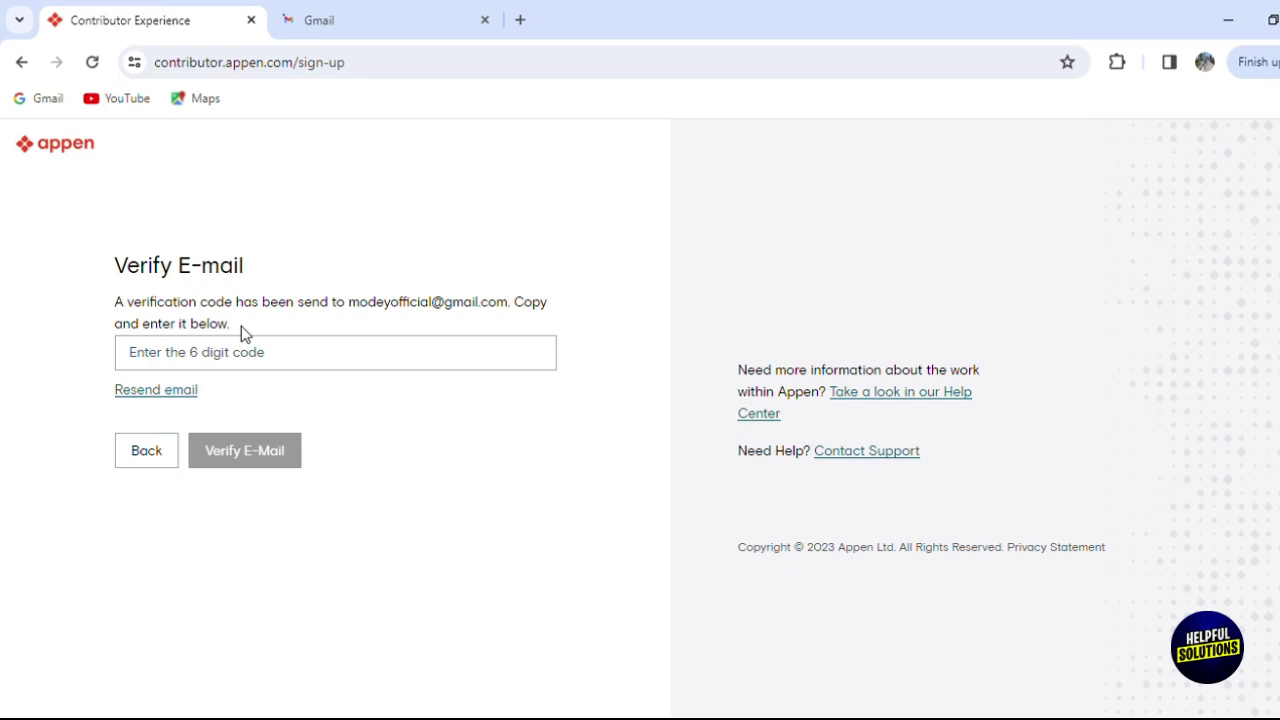
click(343, 14)
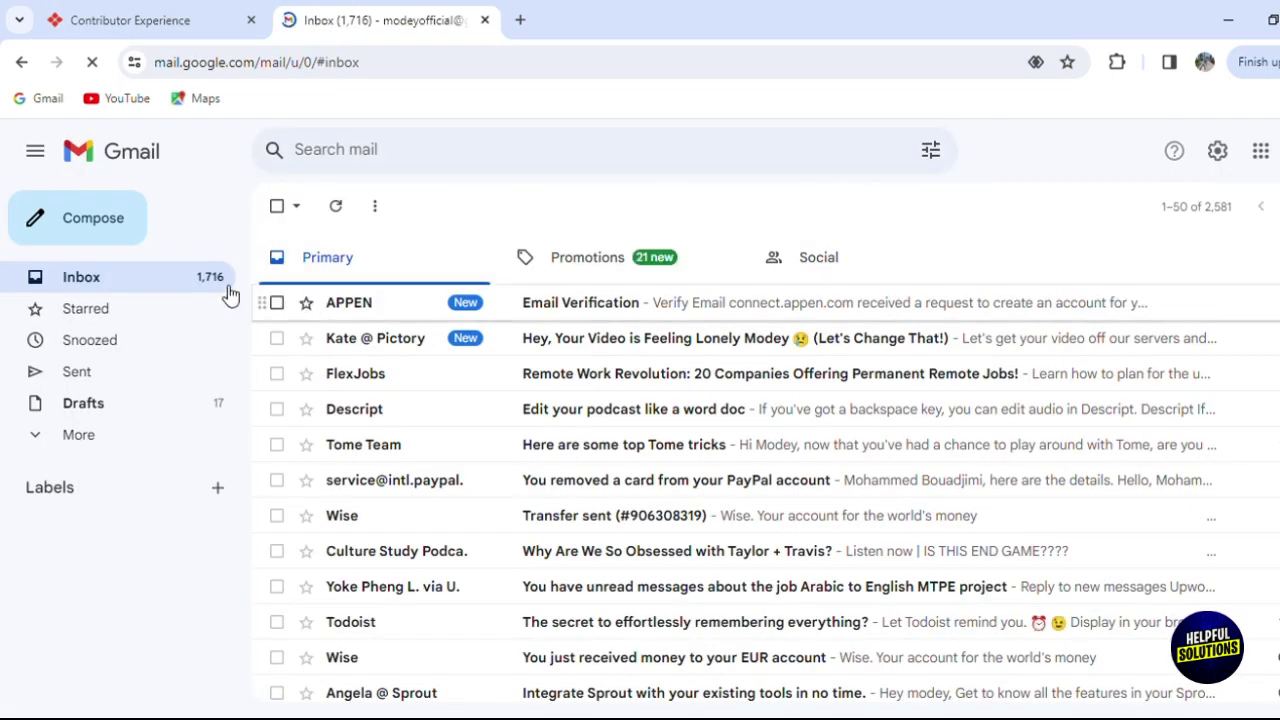
click(486, 312)
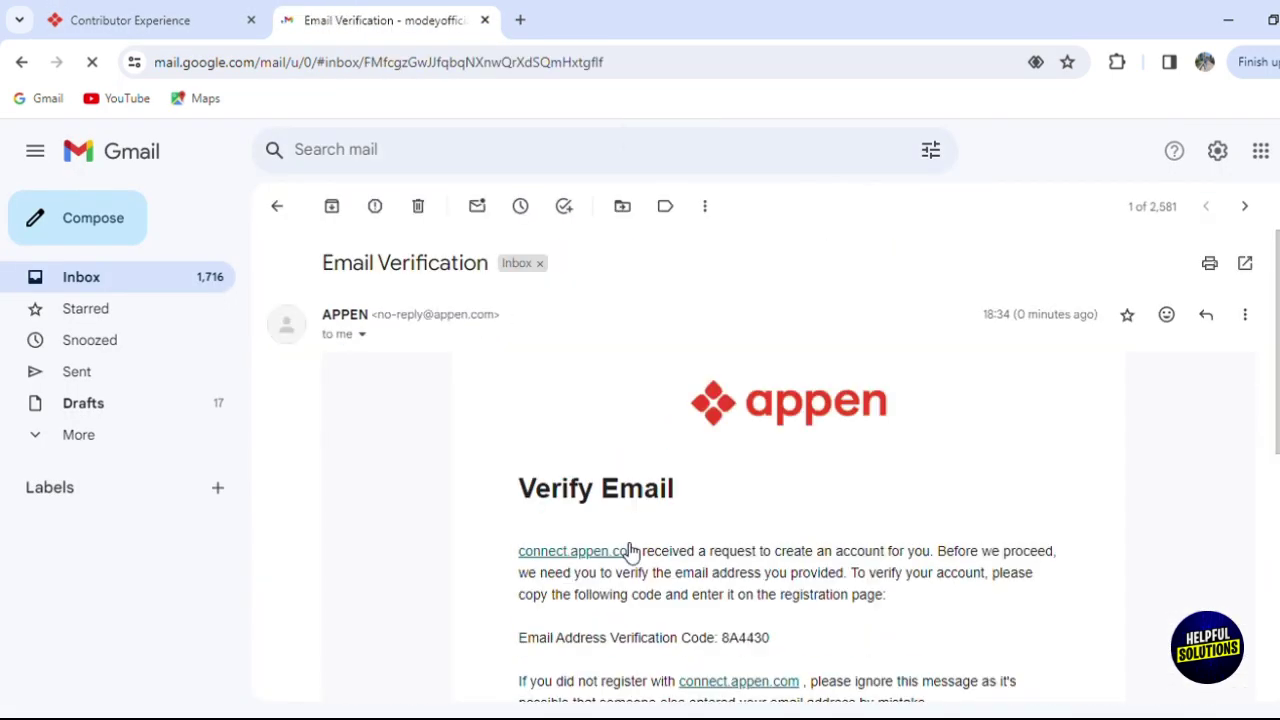
scroll(1265, 430, down, 2)
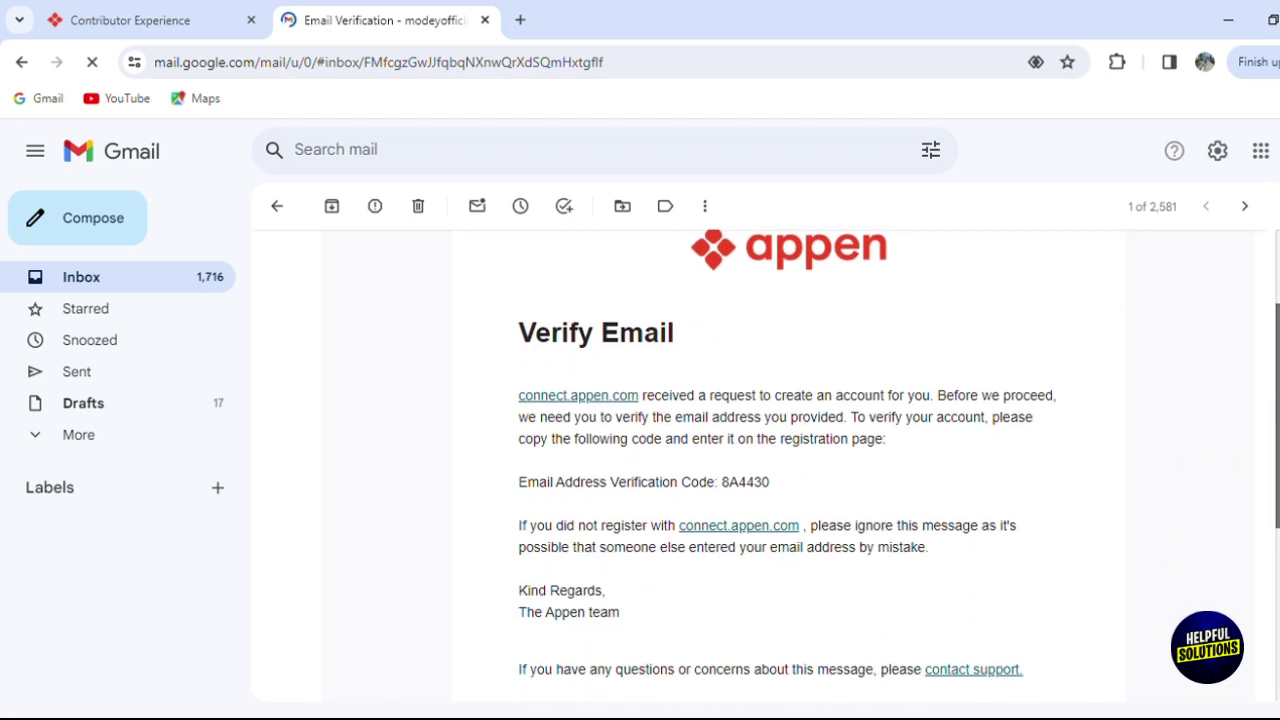
scroll(726, 440, down, 1)
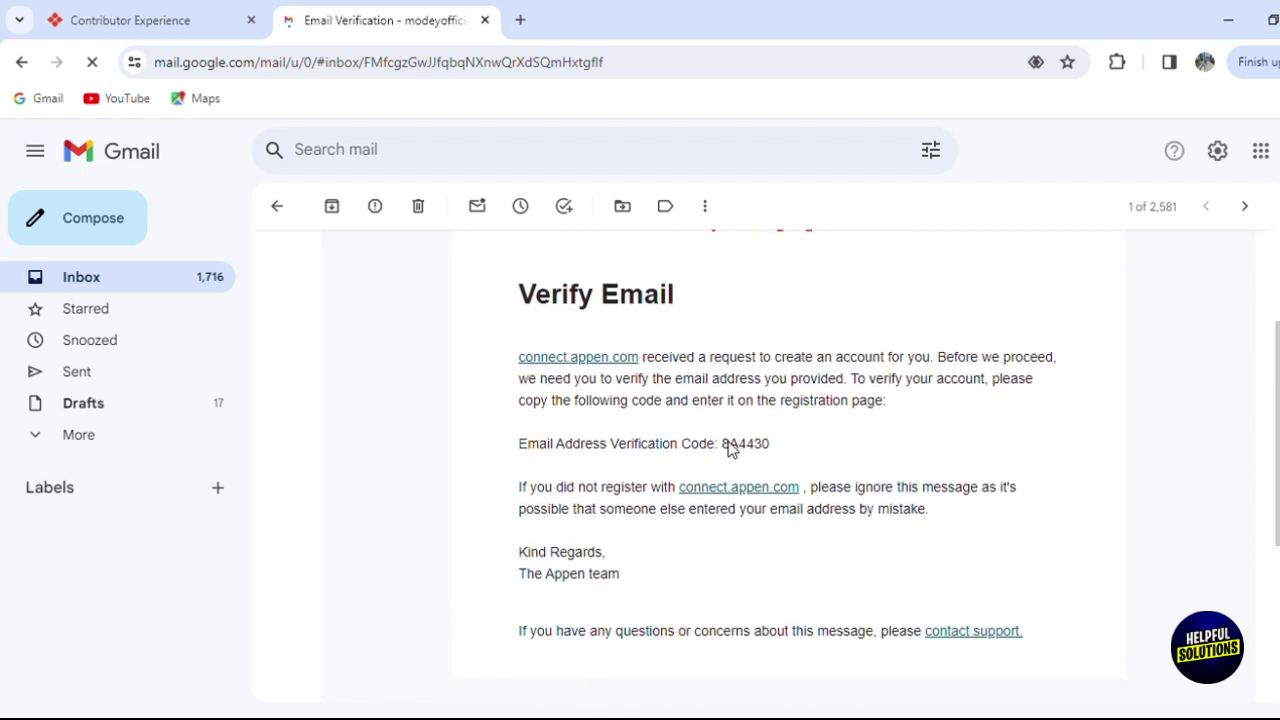
Enter the verification code from the email into Appen's Verify E-mail field.
click(122, 14)
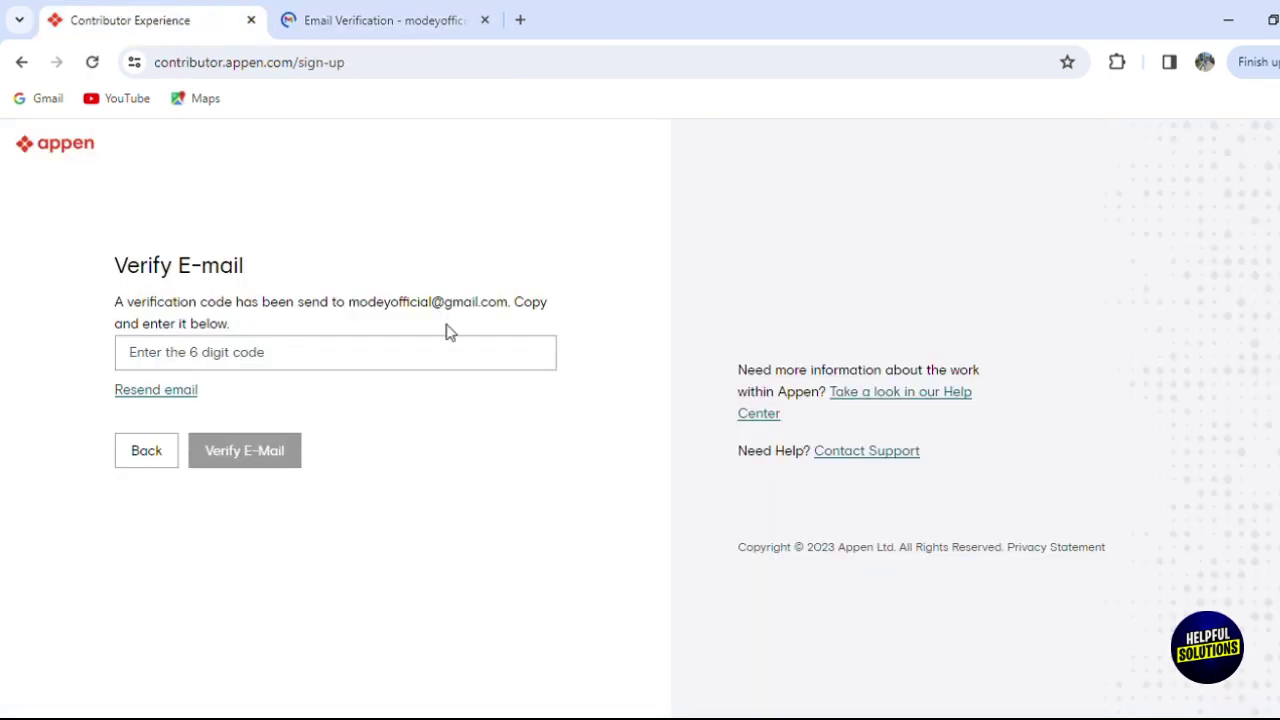
click(477, 368)
text(8A)
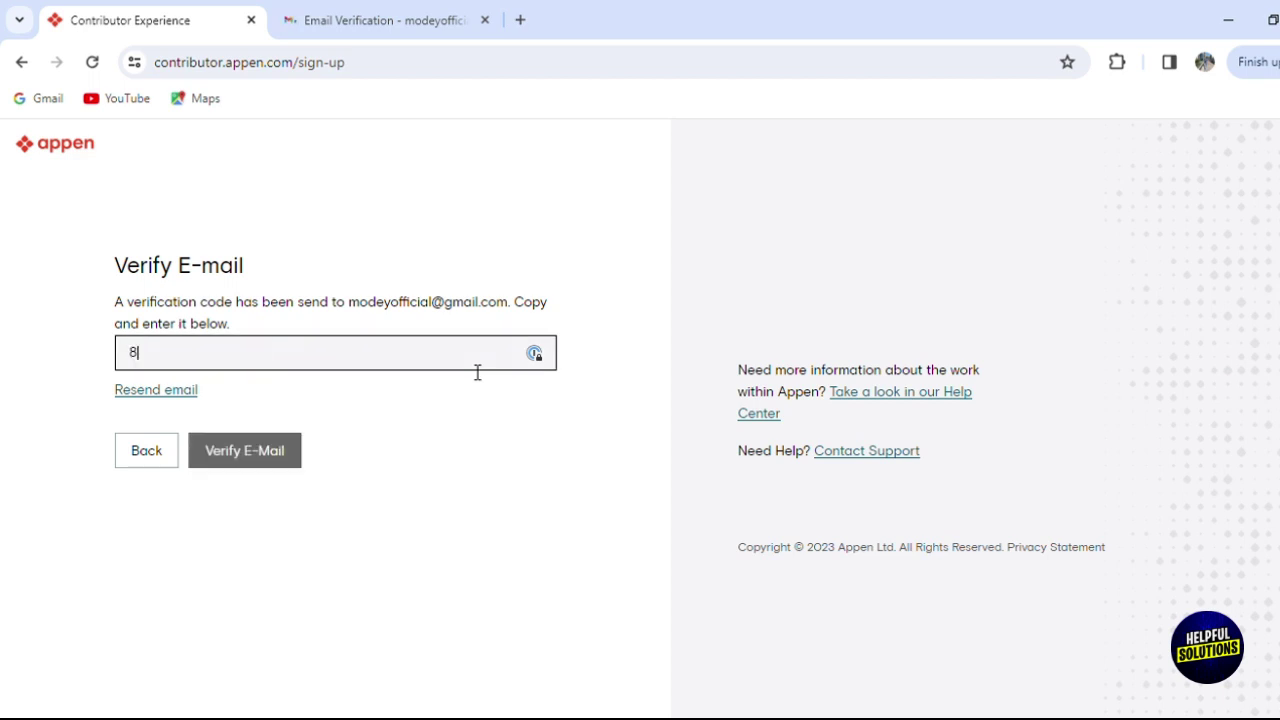
click(472, 16)
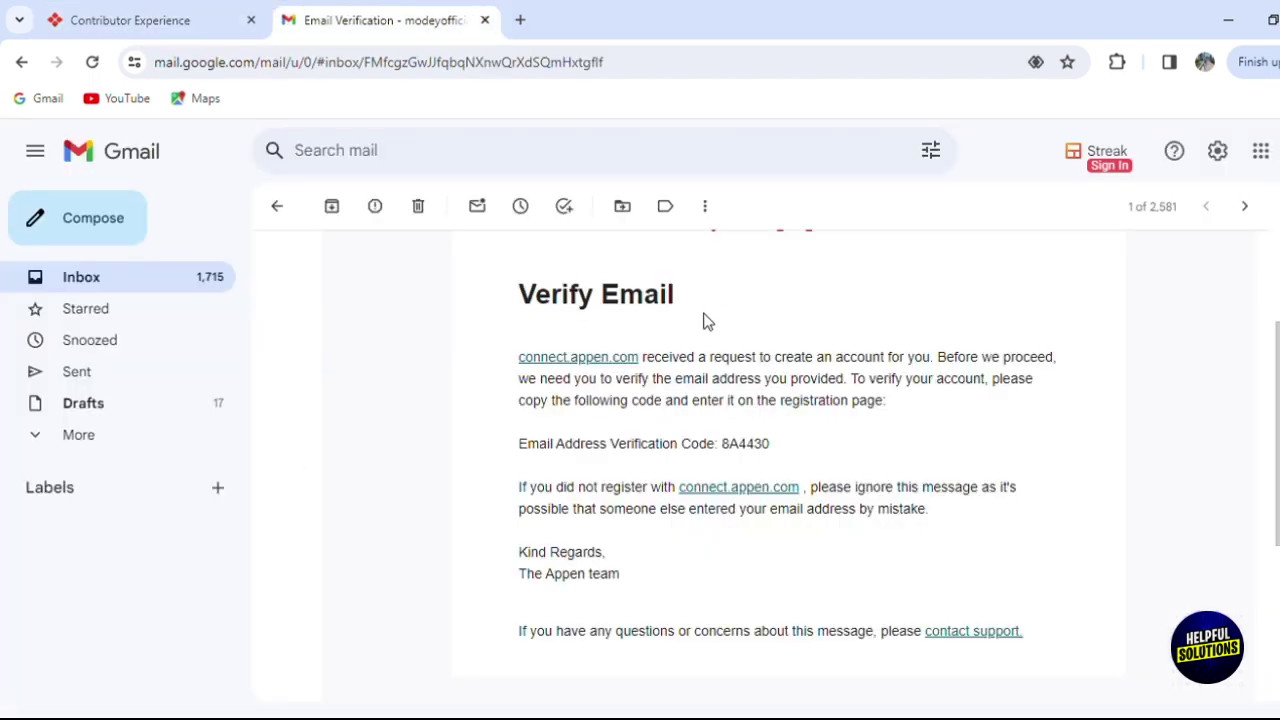
click(90, 12)
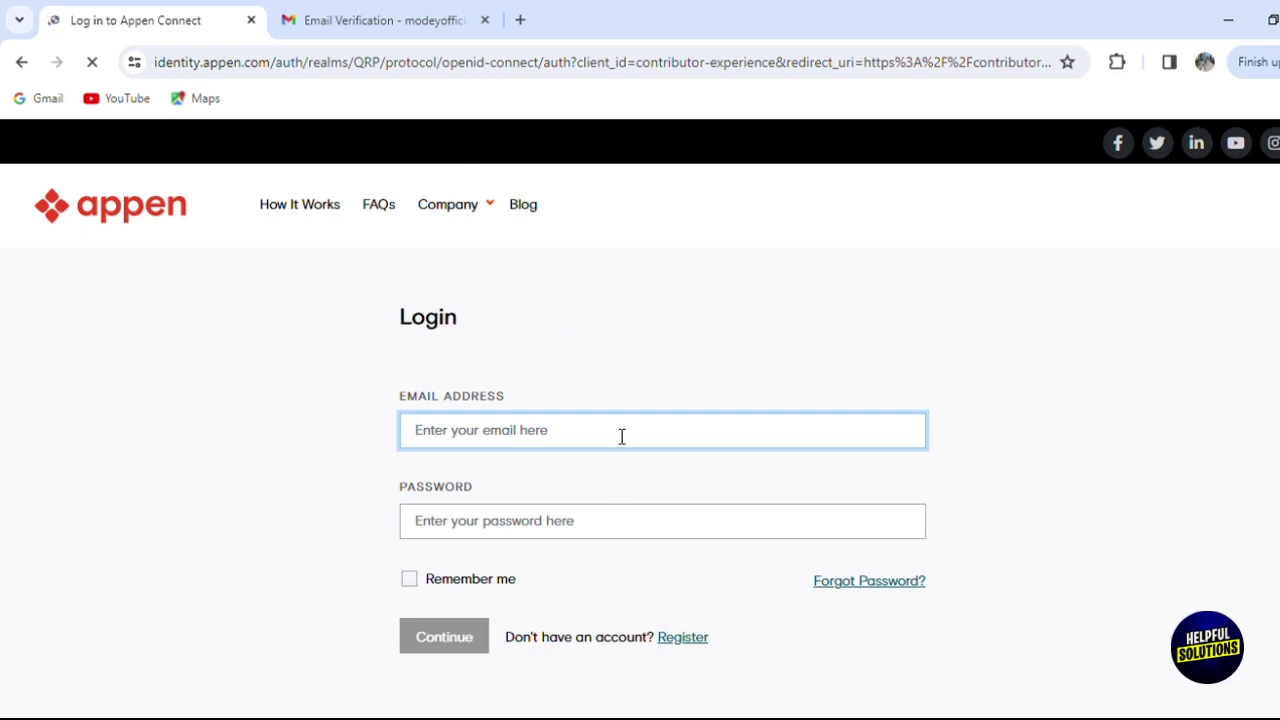
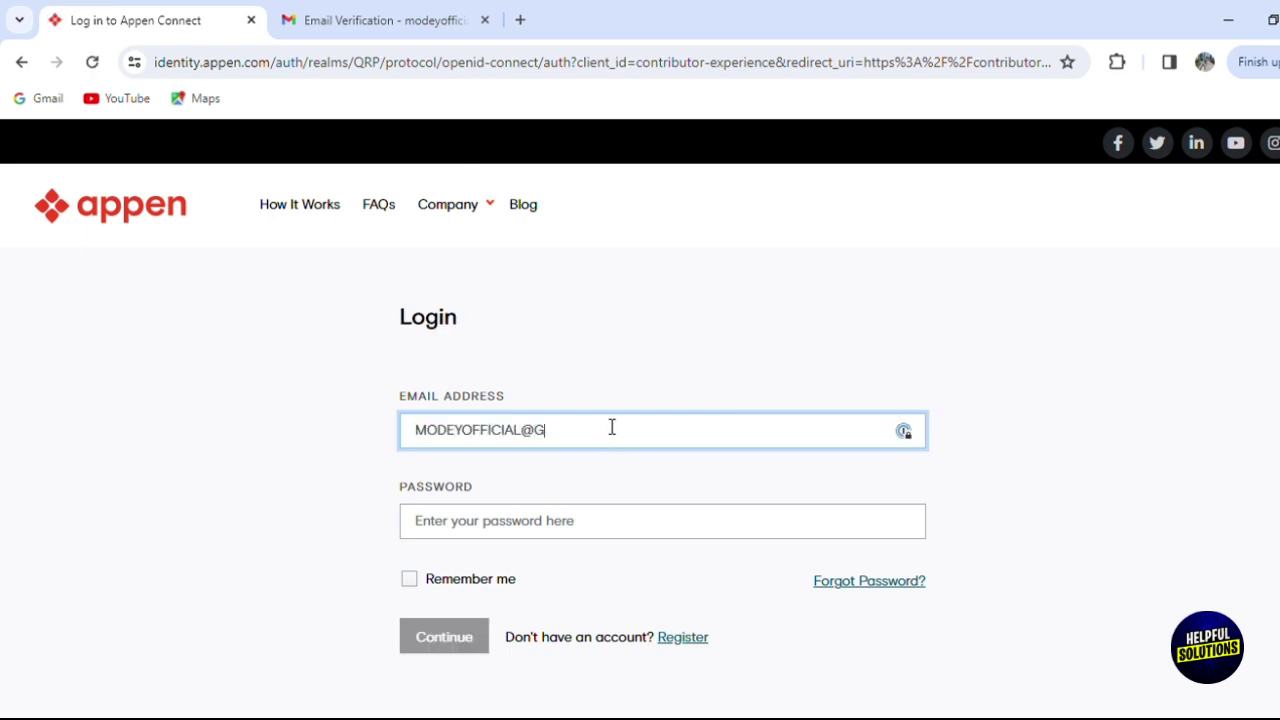
Log into Appen Connect with the account e-mail address and password.
key(Tab)
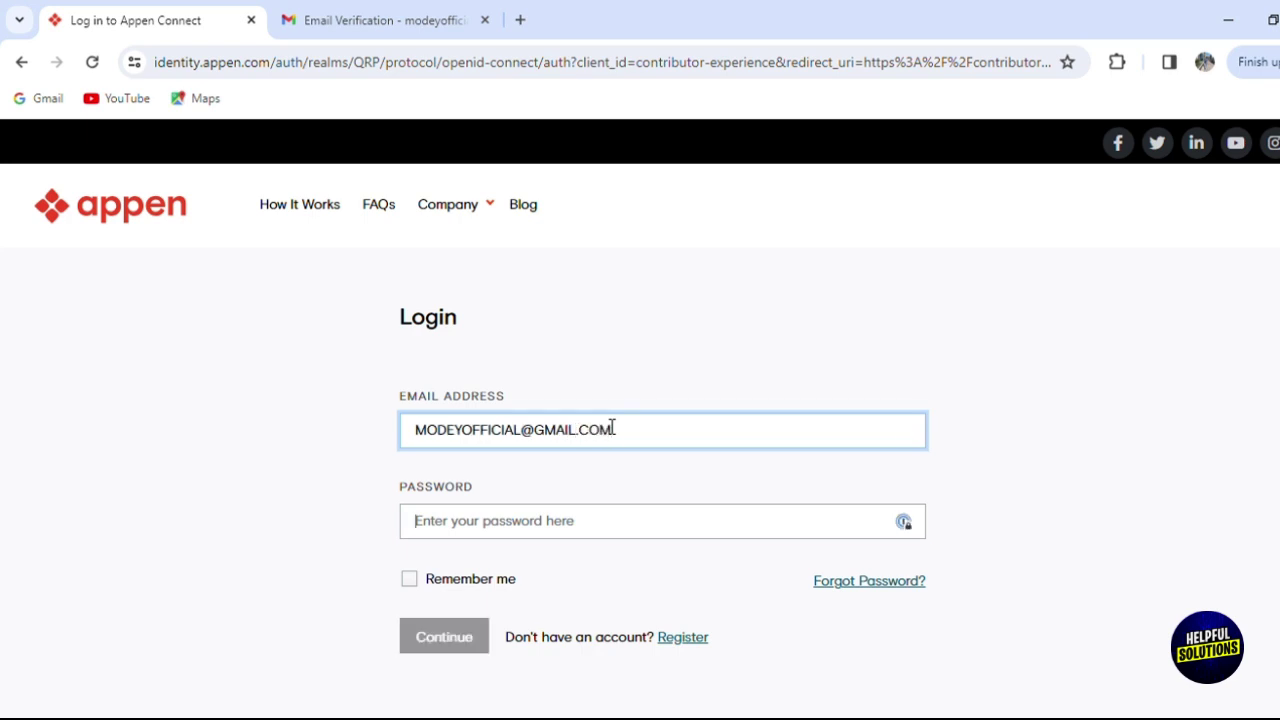
text(a)
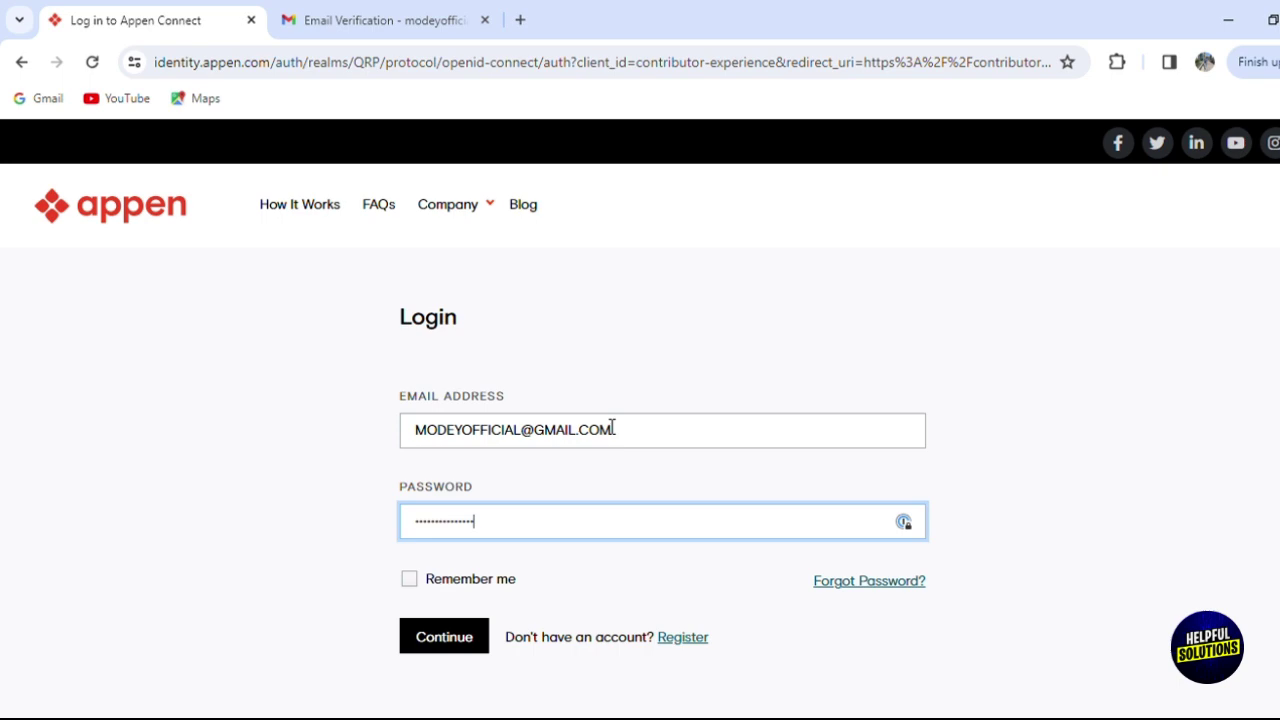
click(450, 638)
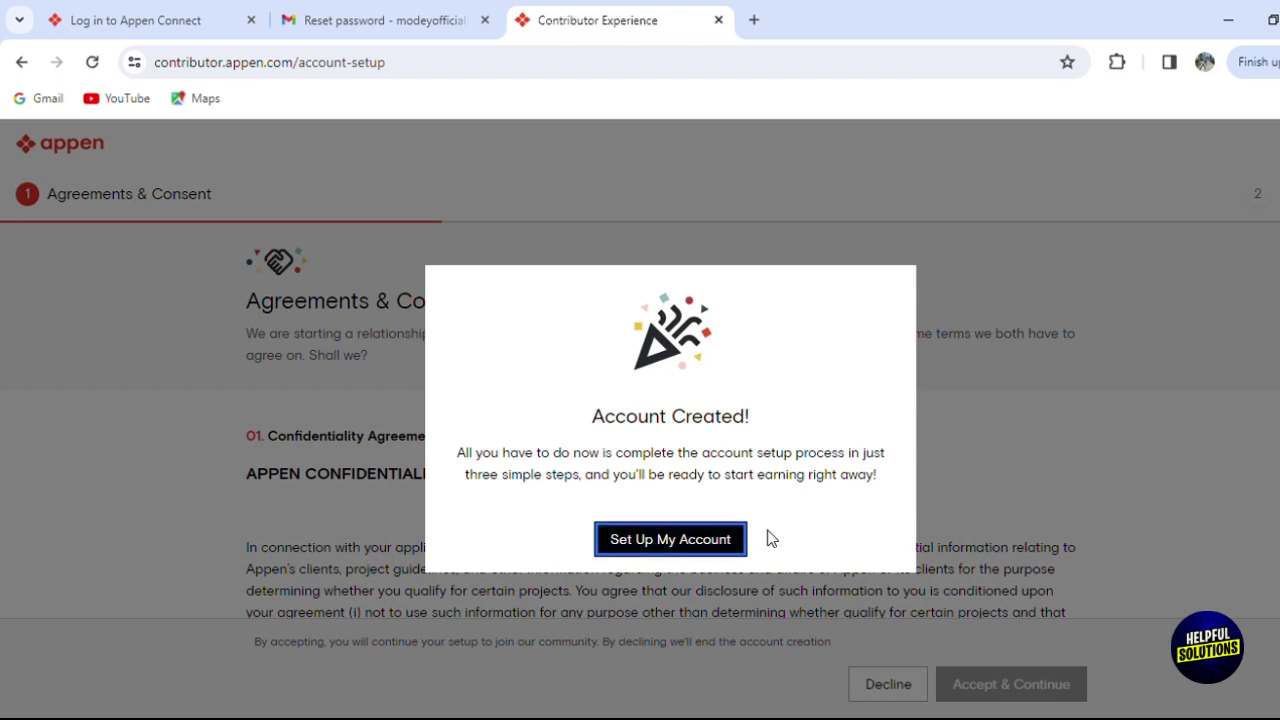
Start account setup, confirm tax-document readiness, and accept the Agreements & Consent terms.
click(700, 538)
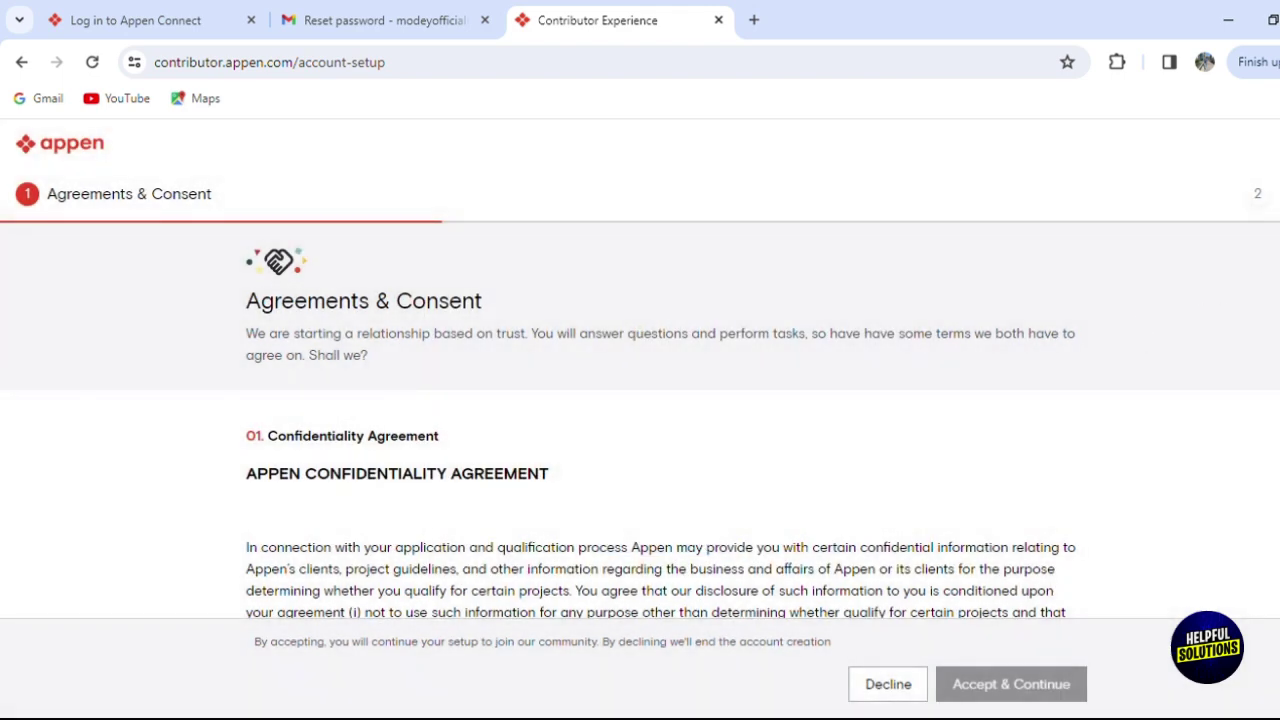
scroll(640, 420, down, 3)
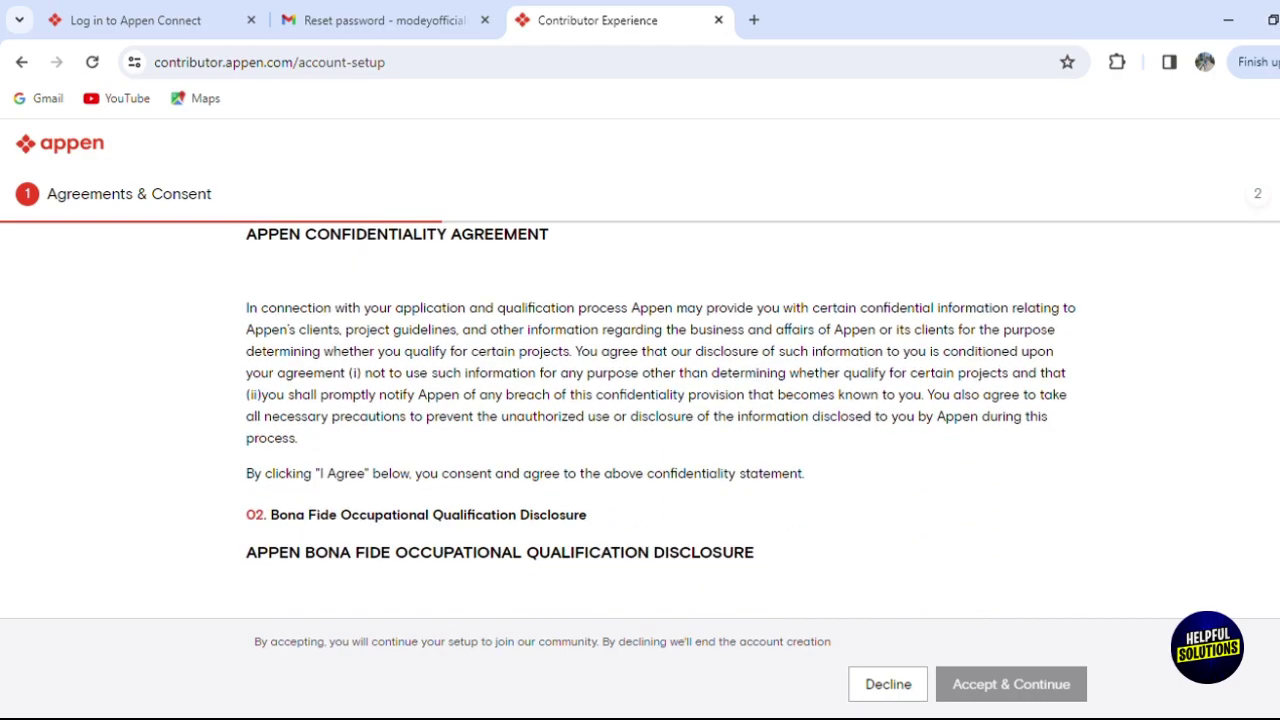
scroll(660, 420, down, 15)
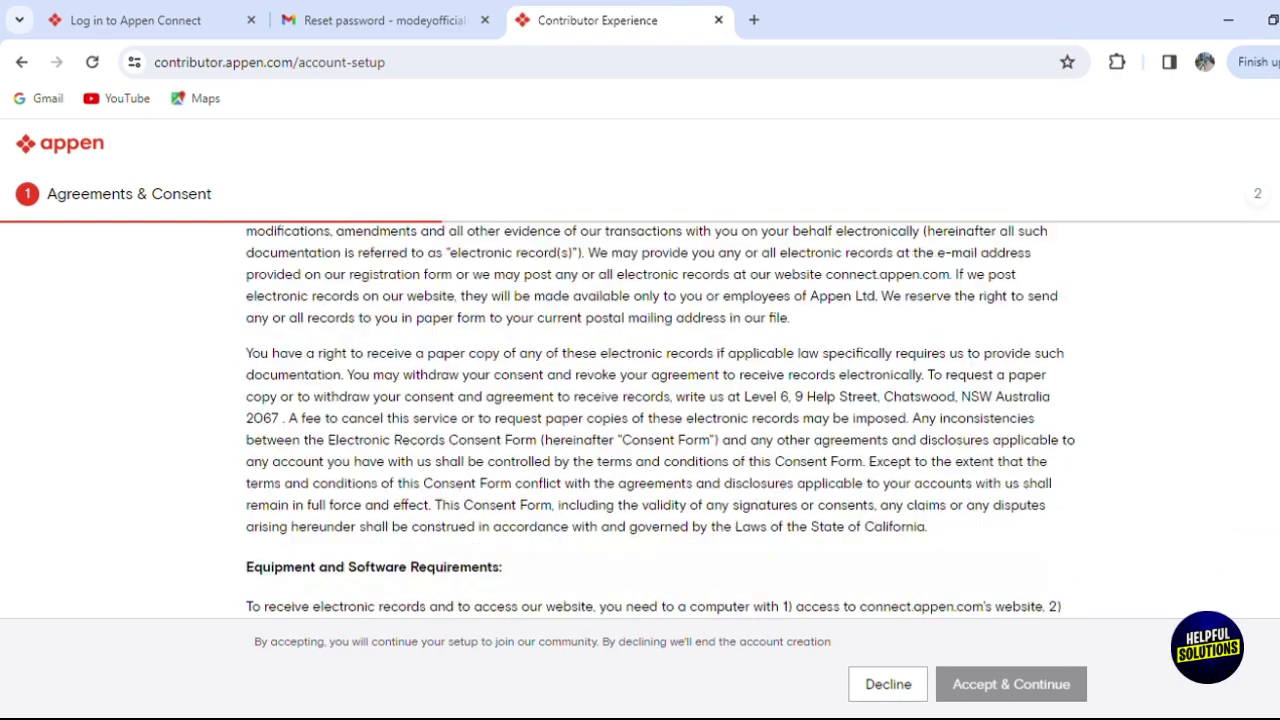
scroll(660, 420, down, 15)
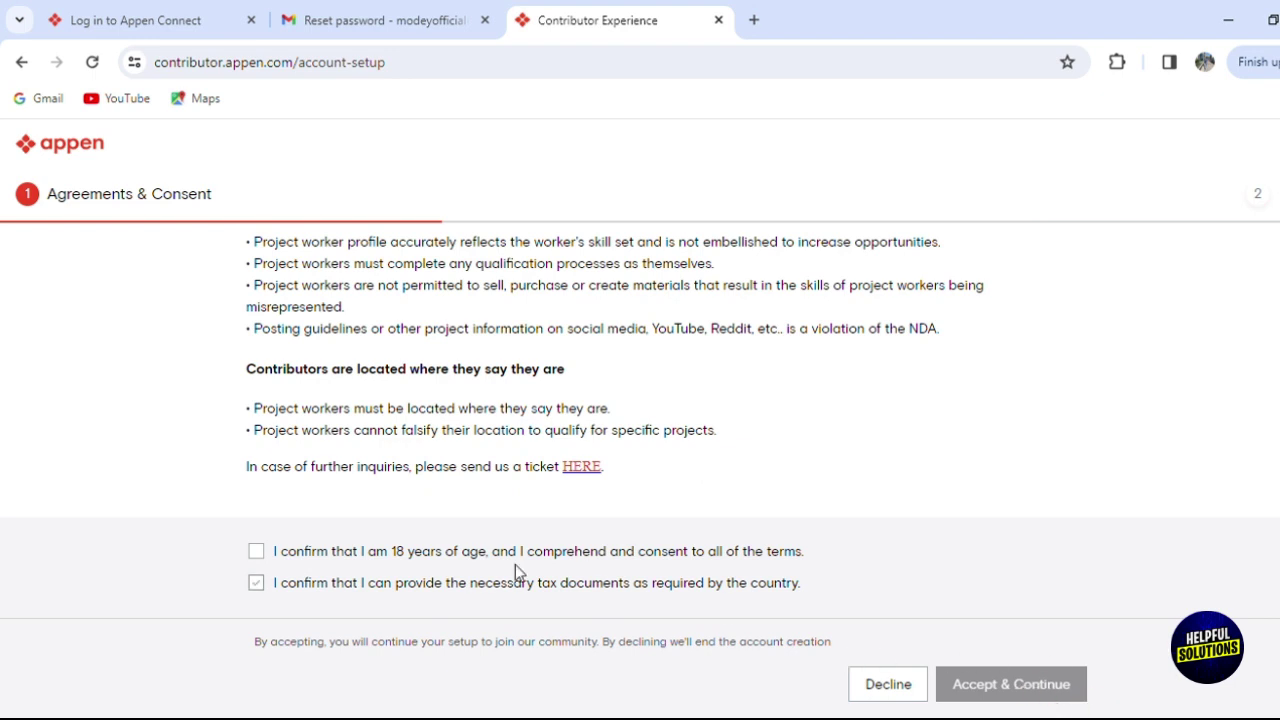
click(256, 583)
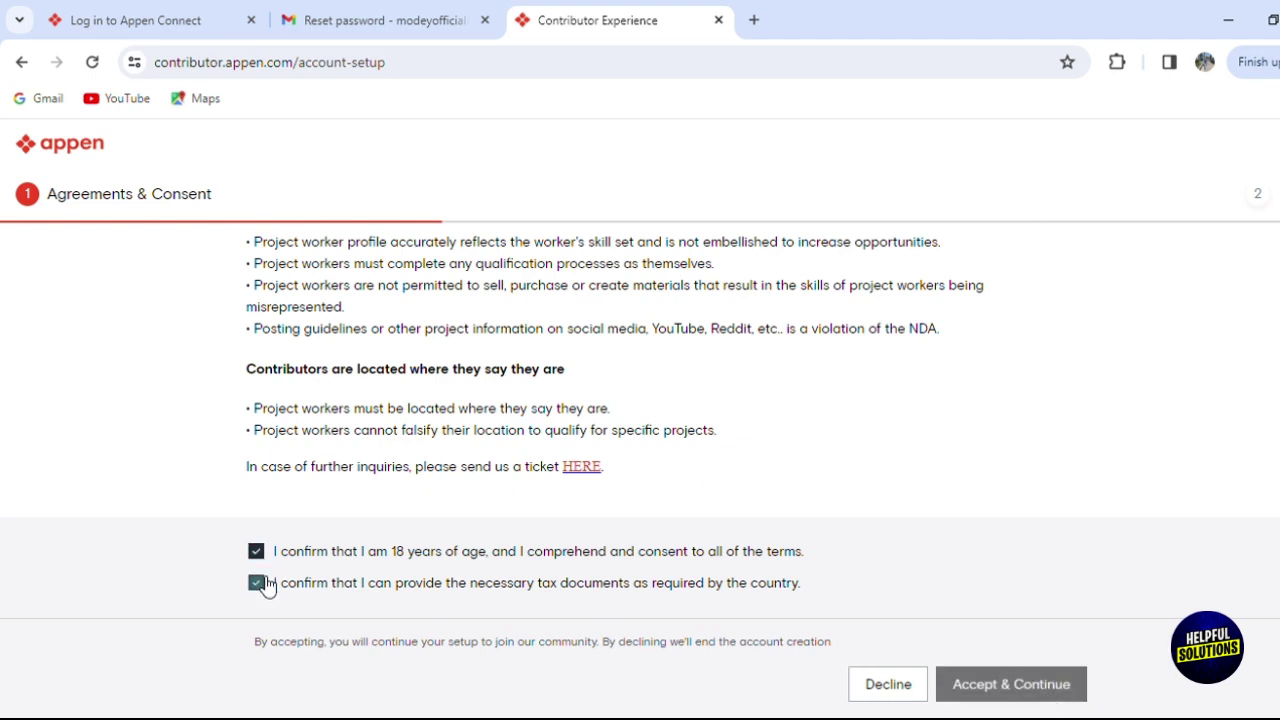
click(1000, 686)
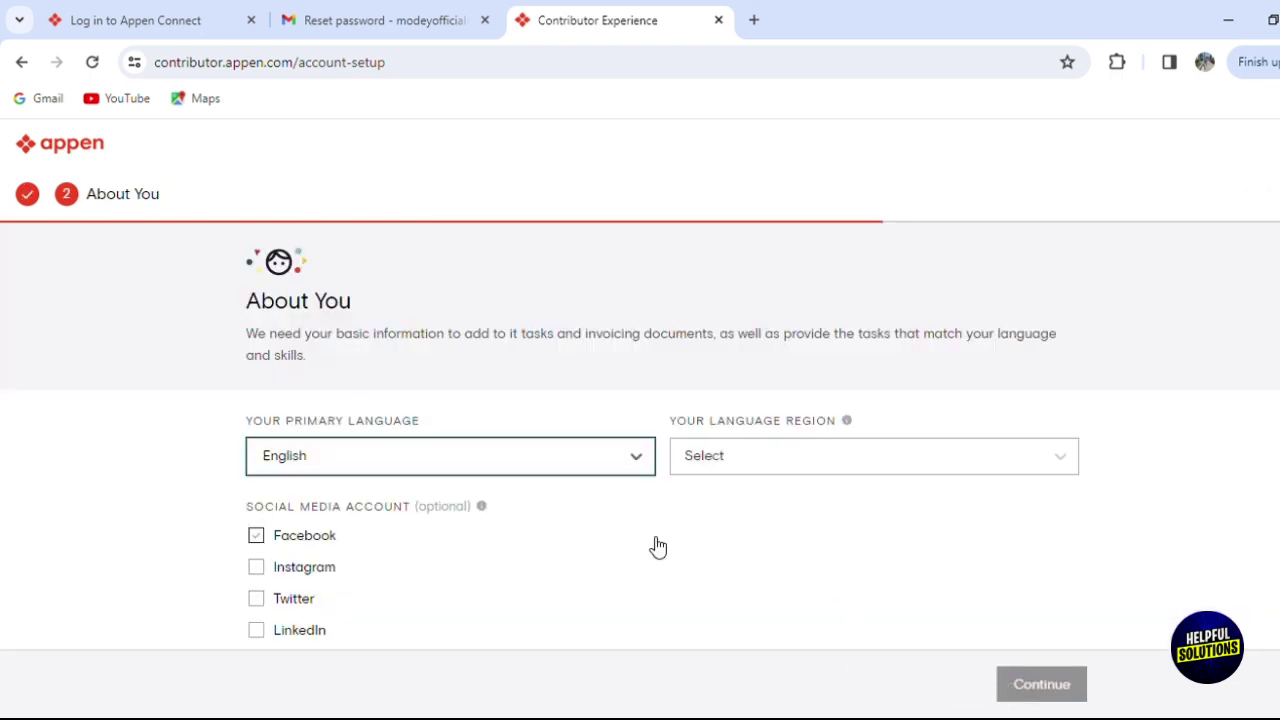
Choose Algeria as language region, leave Facebook and Instagram unticked, and continue to Contact.
click(876, 456)
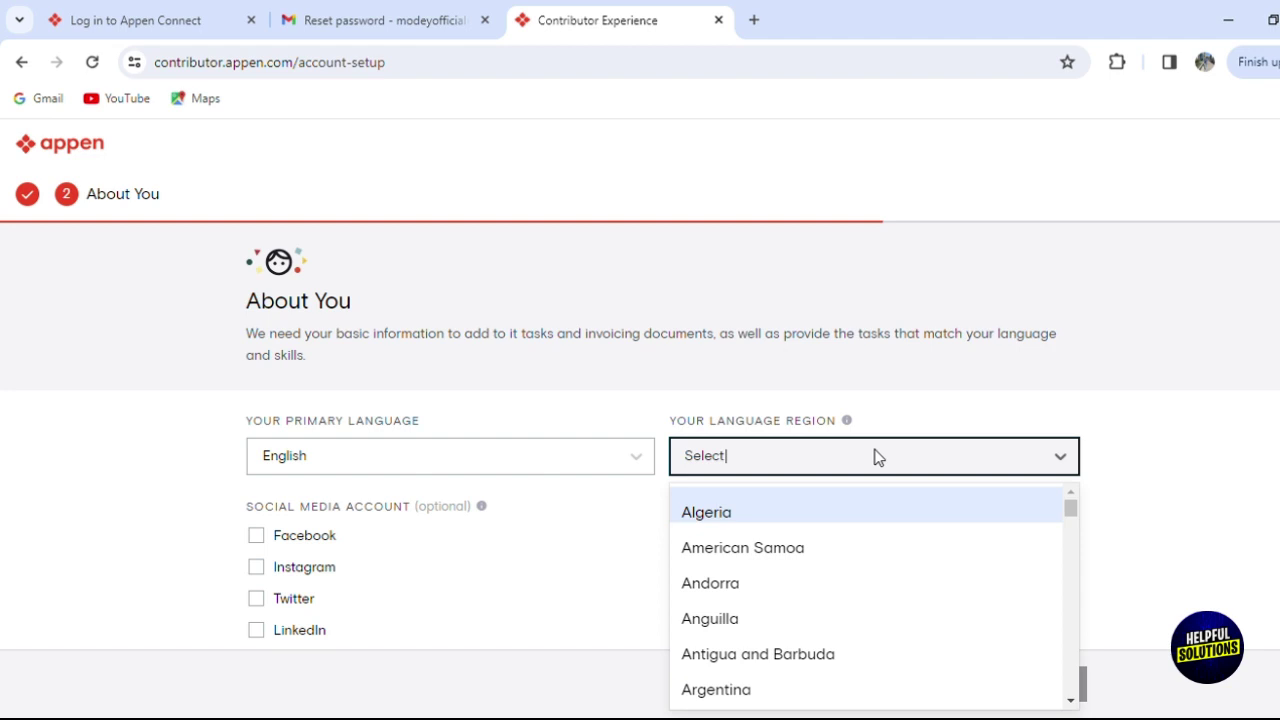
click(787, 510)
click(333, 549)
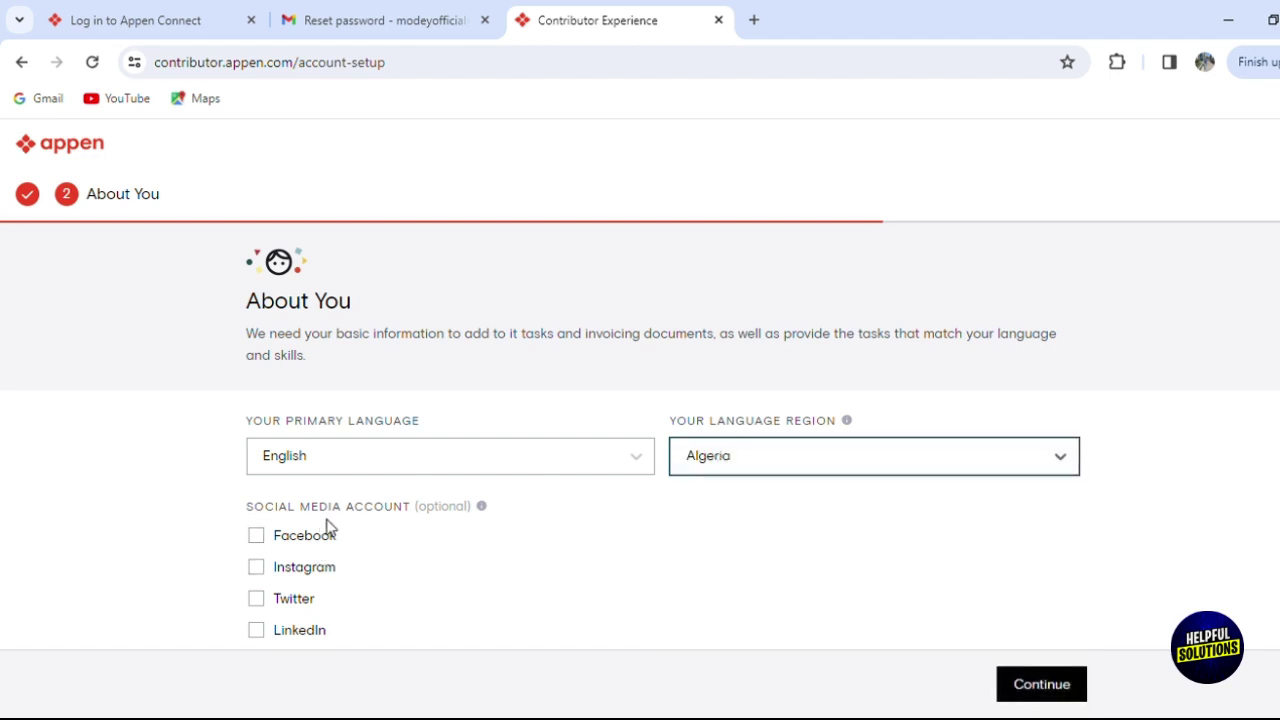
click(300, 567)
click(302, 549)
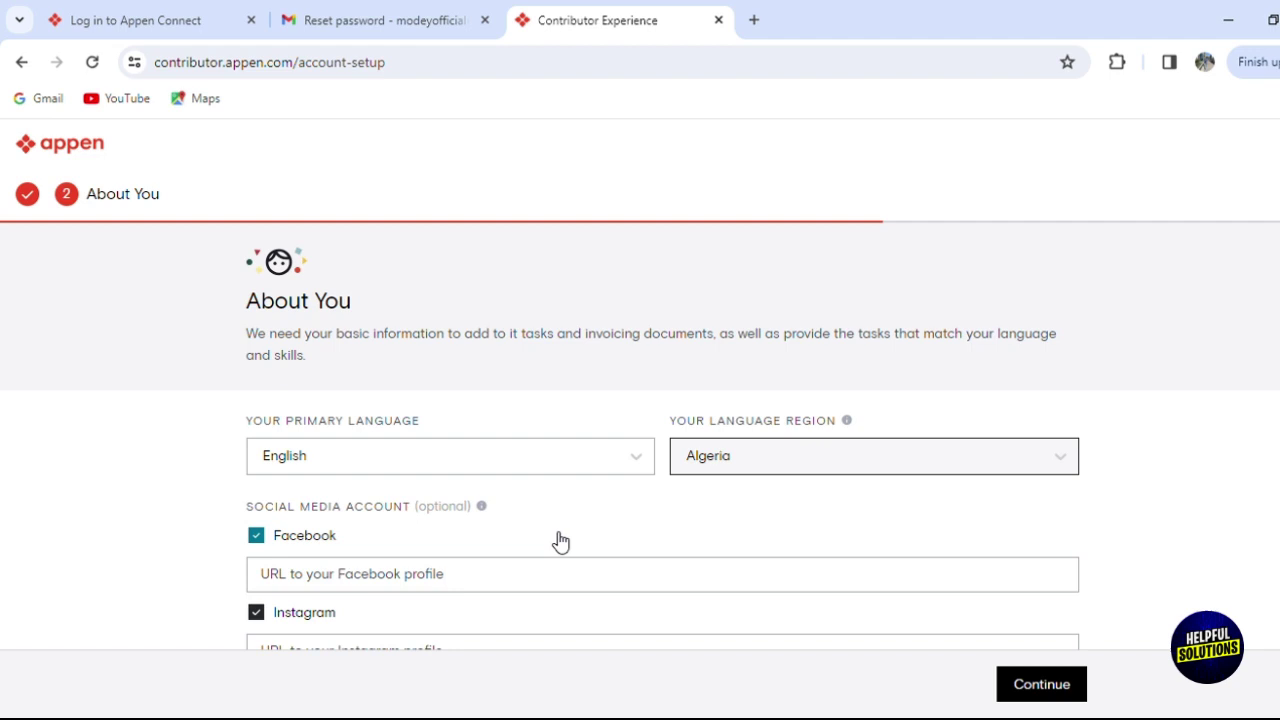
click(259, 544)
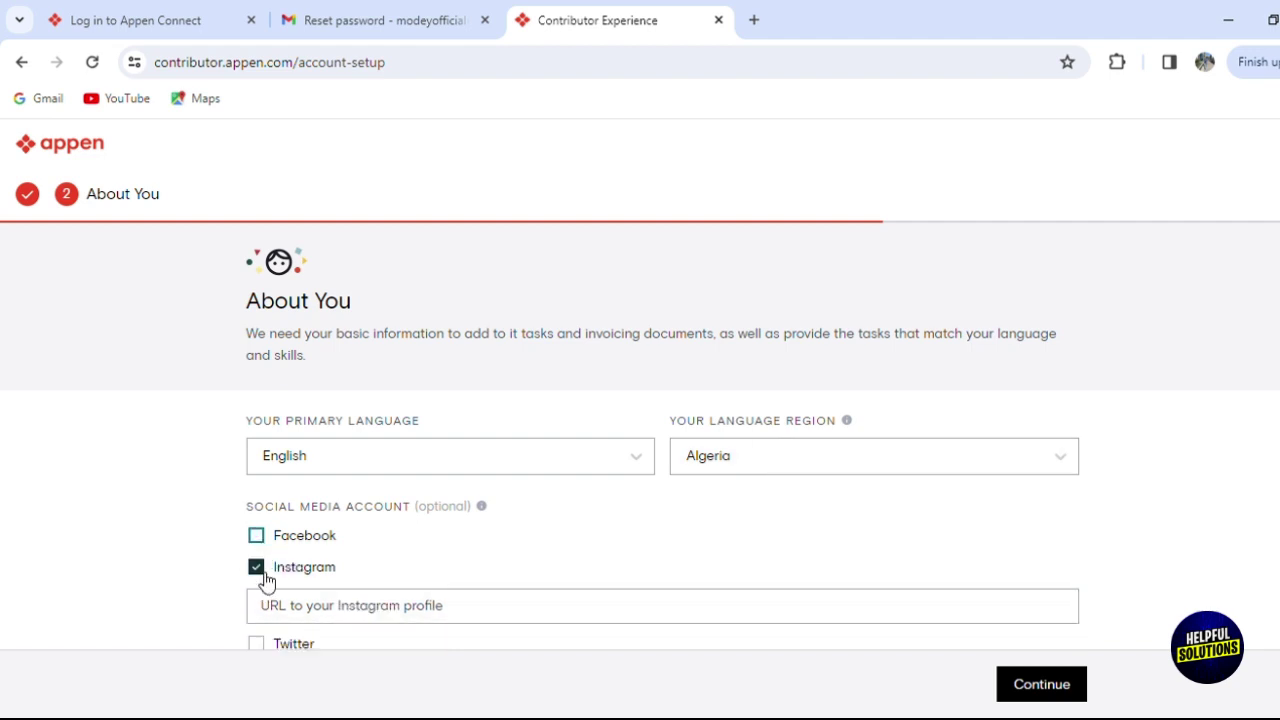
click(262, 567)
scroll(640, 450, down, 1)
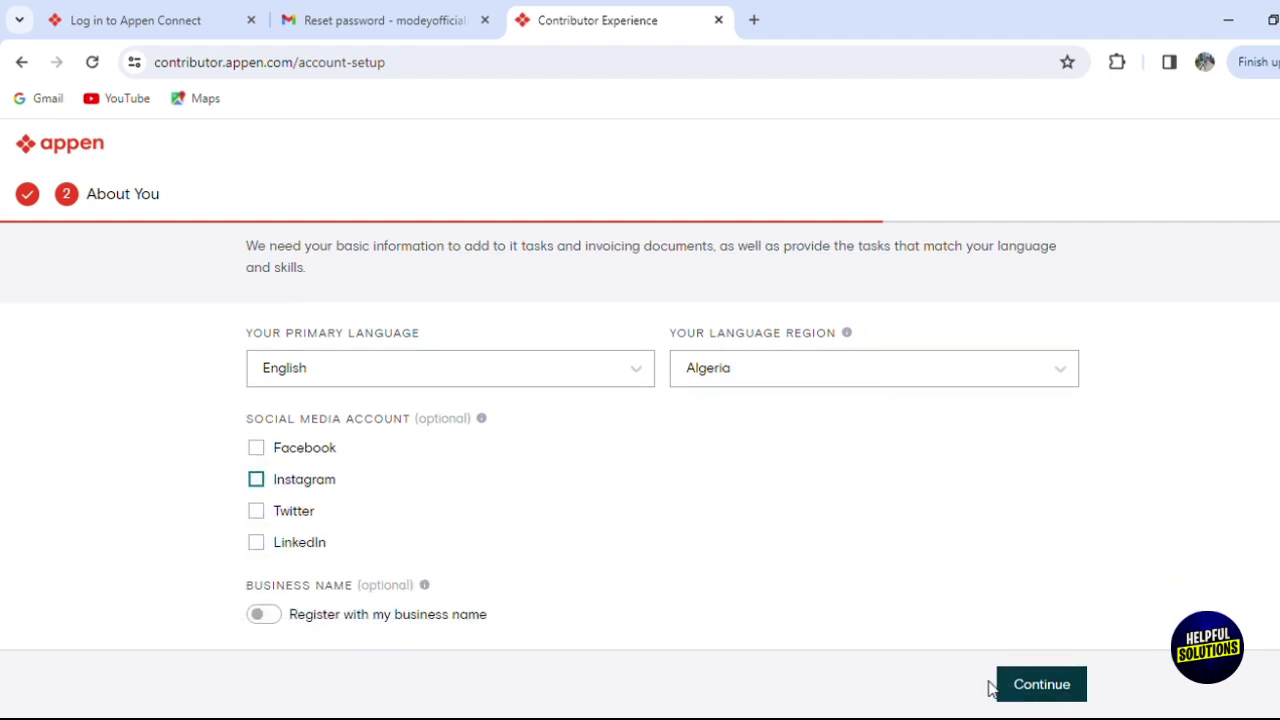
click(1074, 696)
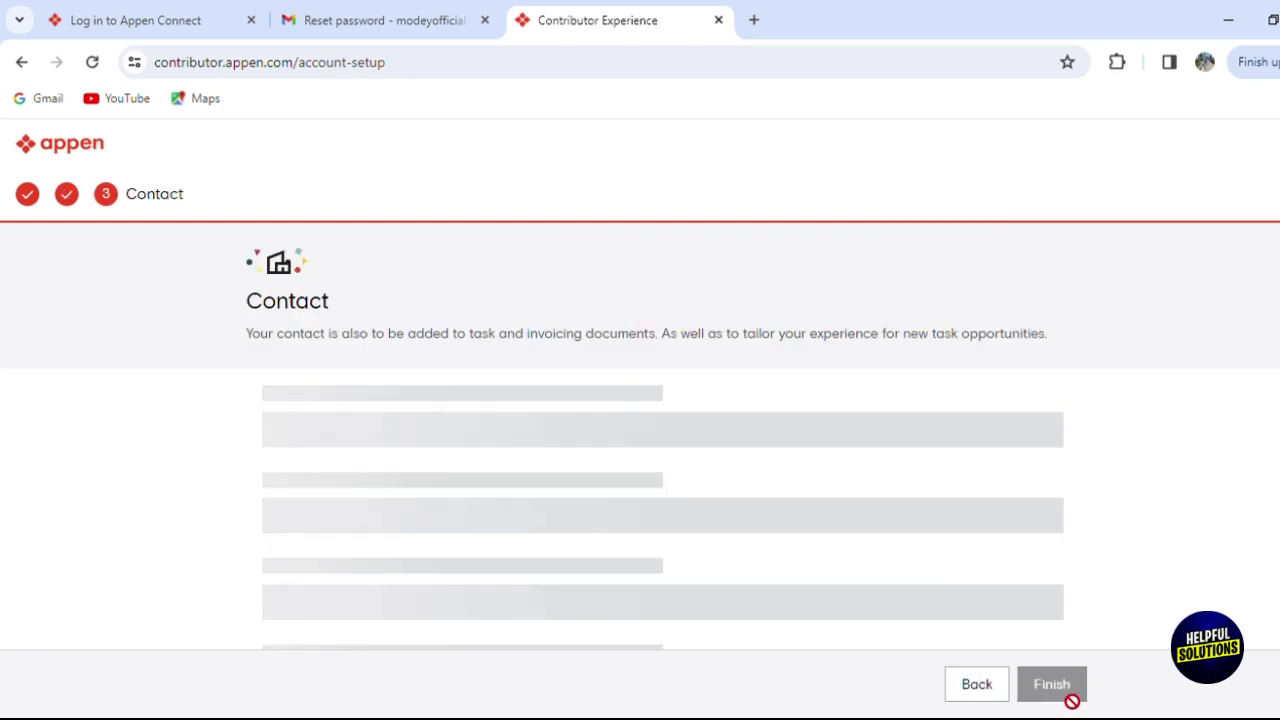
Select Algeria as country of residence and fill in the full address and city.
scroll(1072, 317, down, 1)
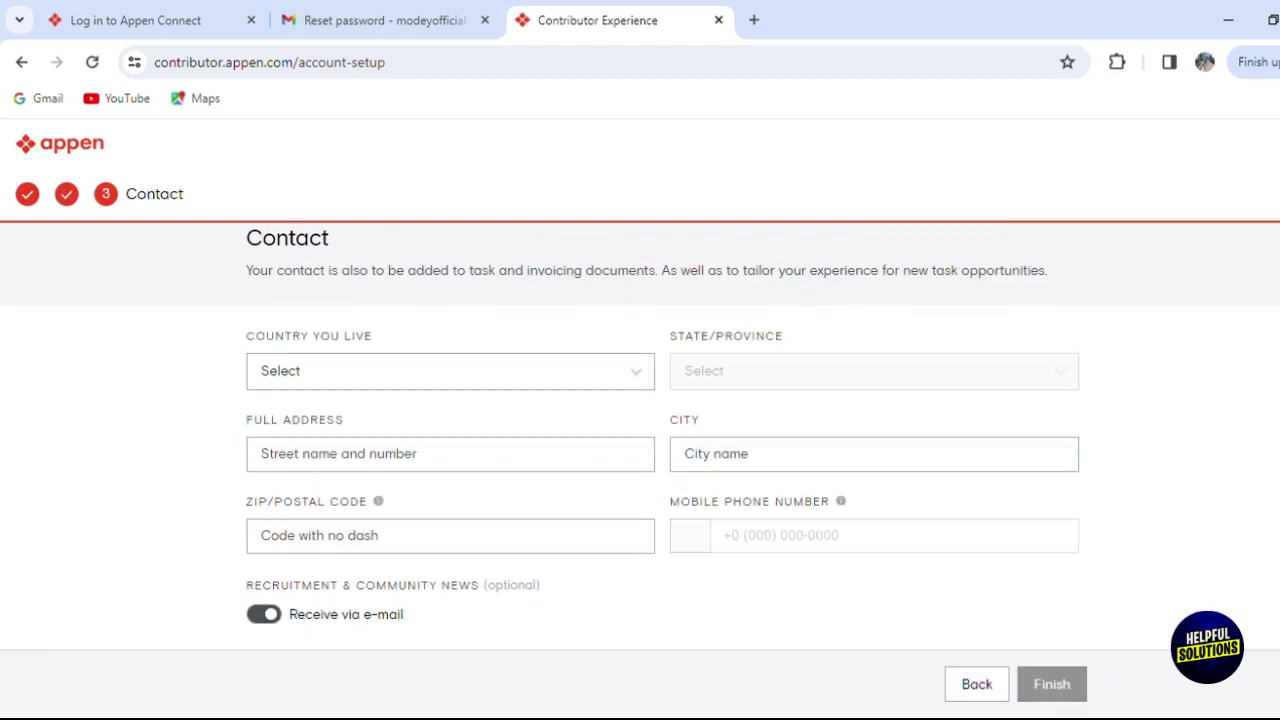
click(543, 386)
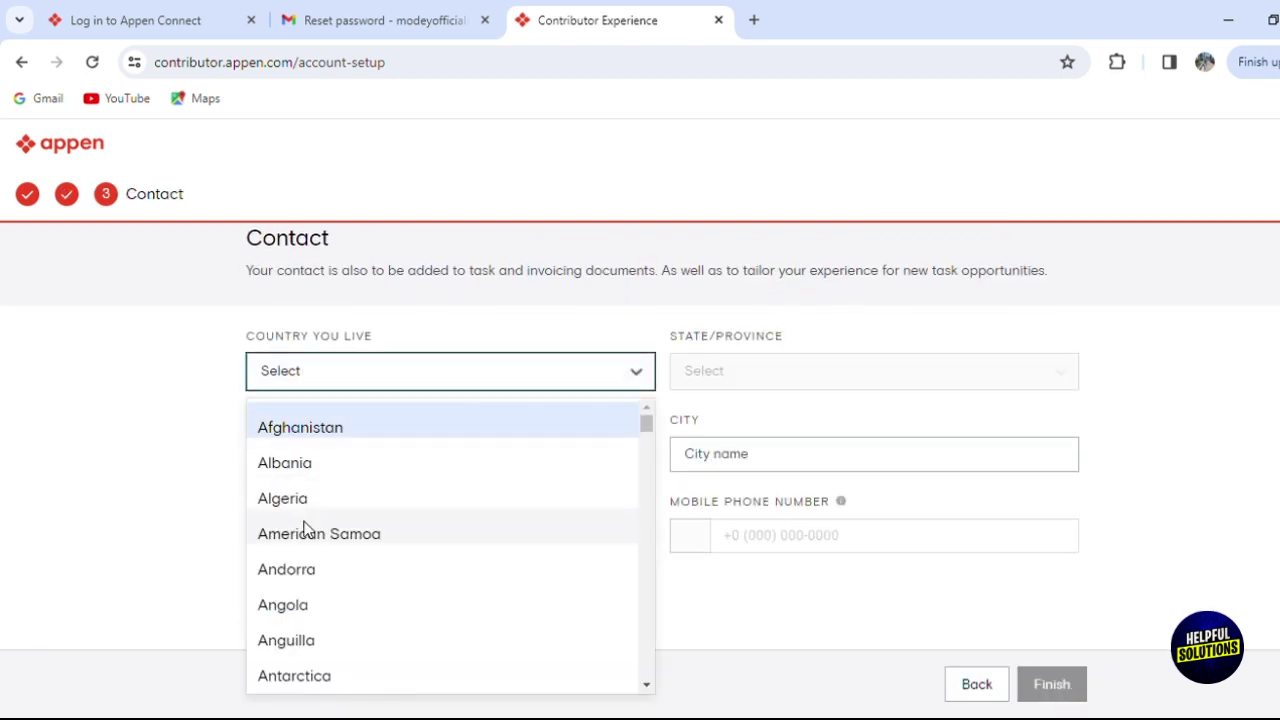
click(488, 492)
click(826, 360)
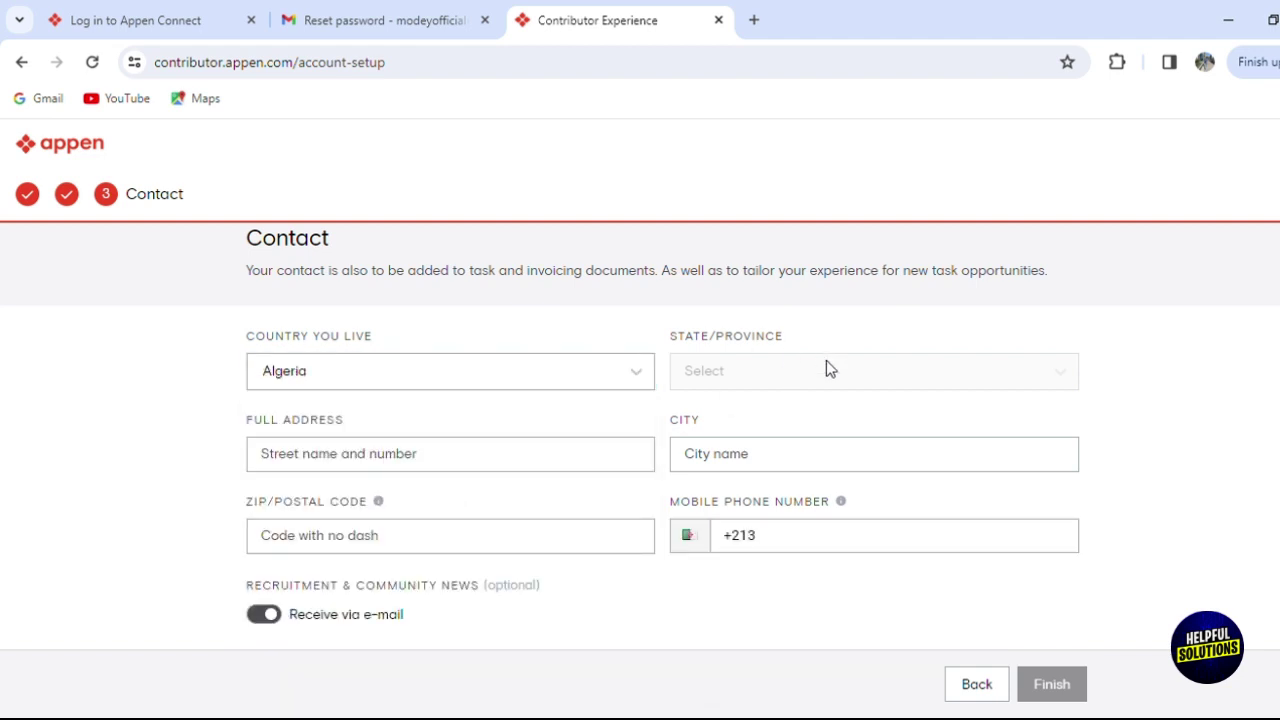
click(460, 468)
text(harach)
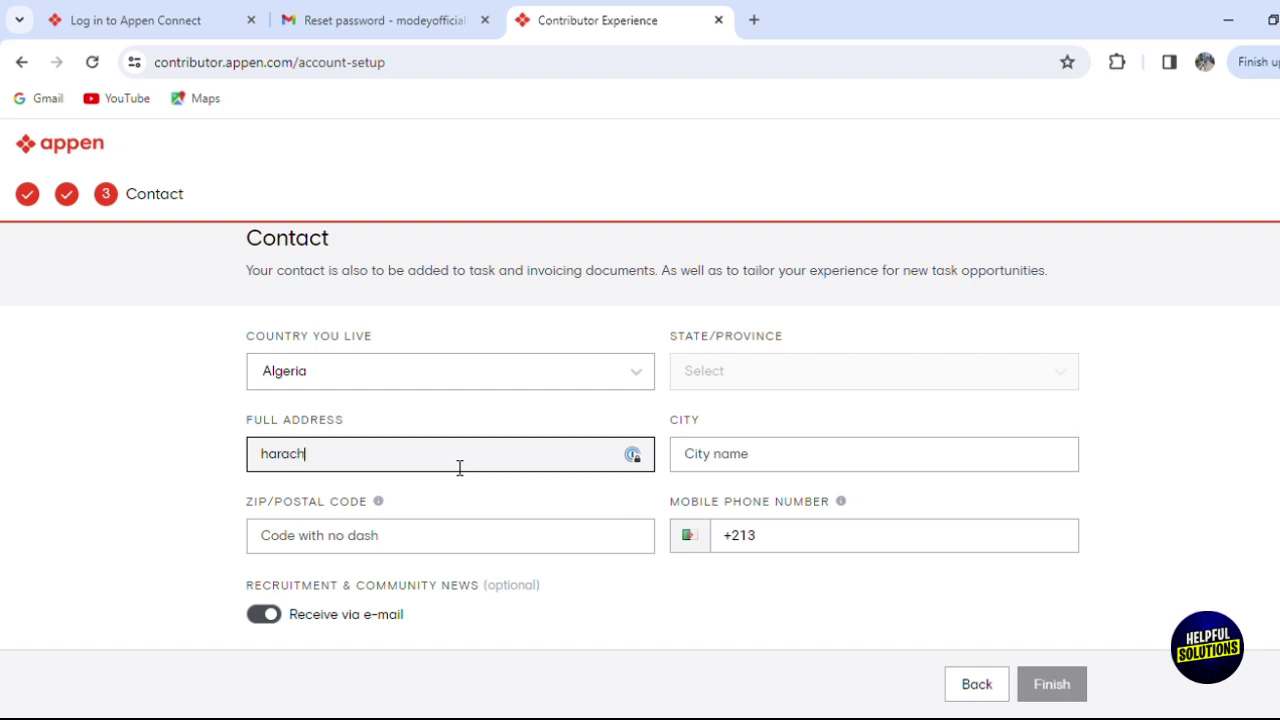
key(Tab)
text(a)
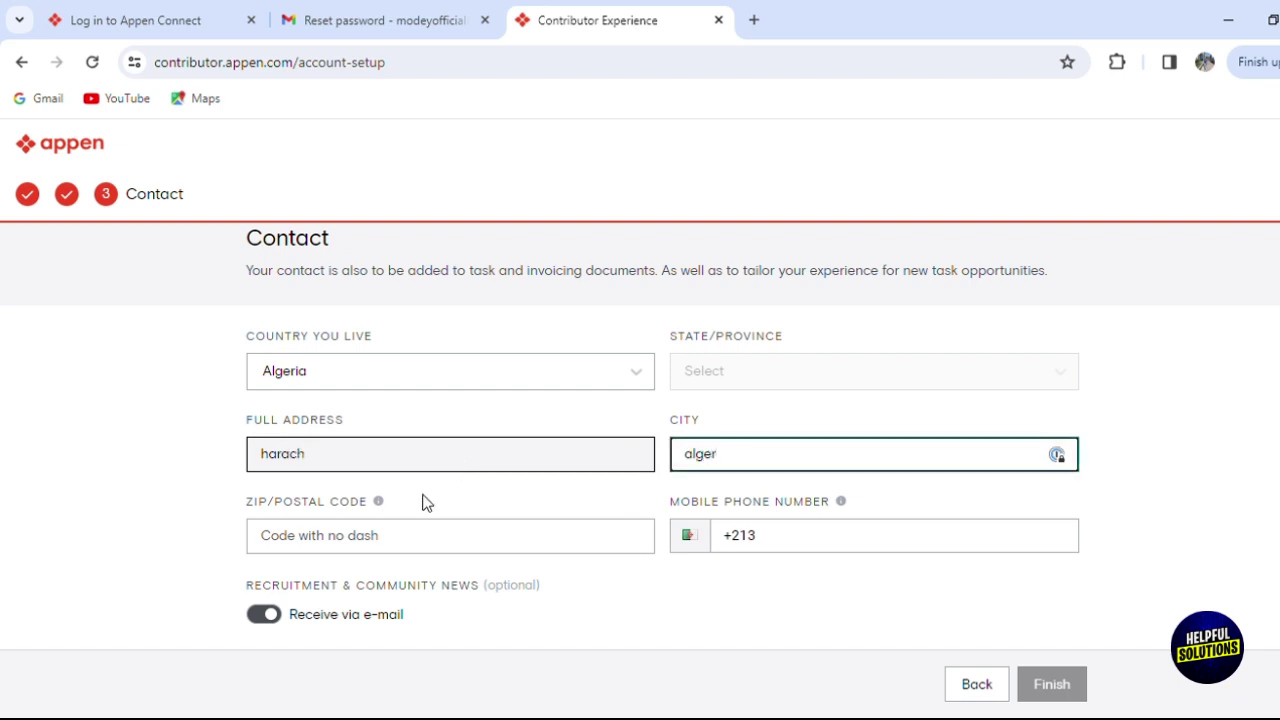
Enter the postal code and mobile phone number, then finish the Contact step.
click(368, 537)
text(16000)
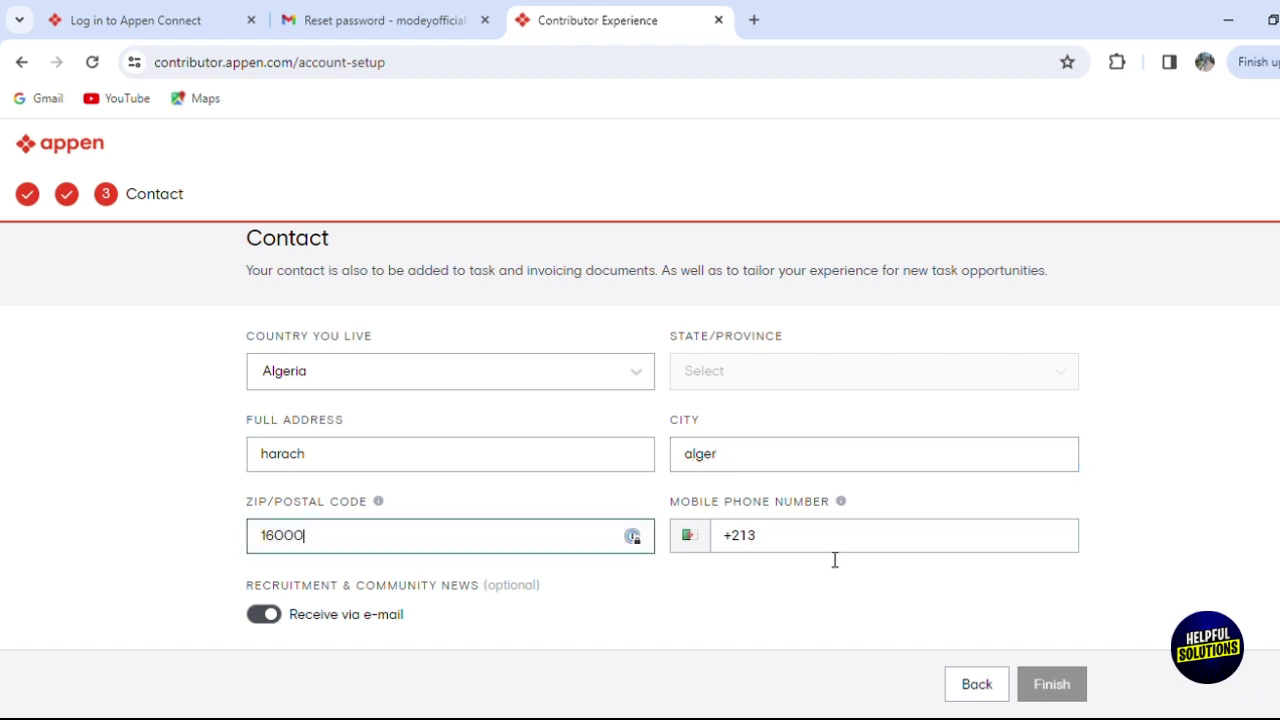
click(834, 558)
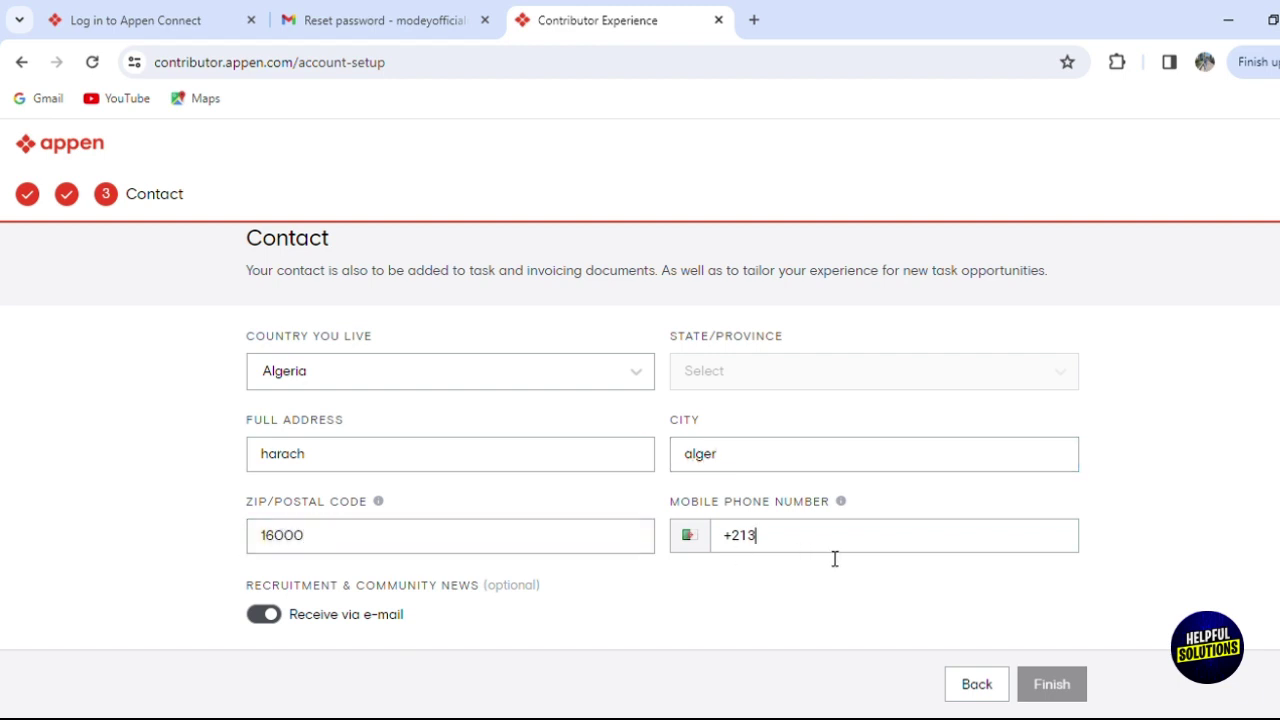
click(1084, 692)
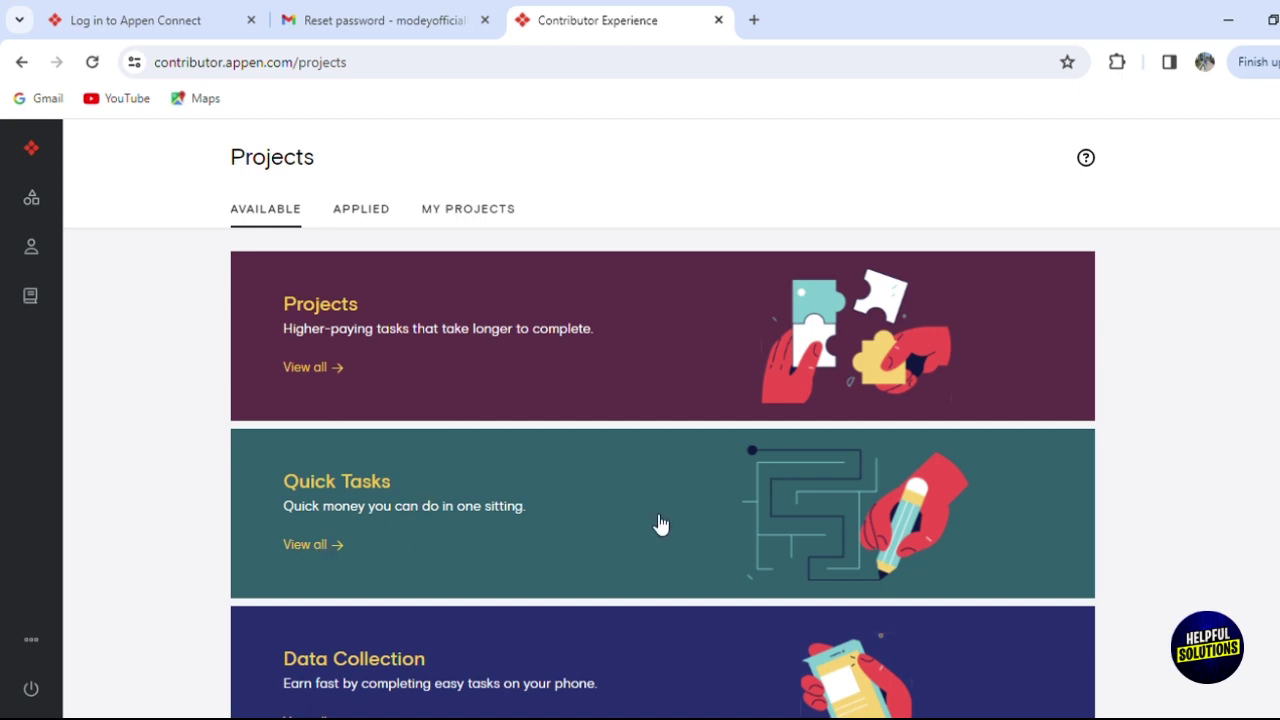
Scroll through the Available project cards on the Projects page.
scroll(662, 440, down, 2)
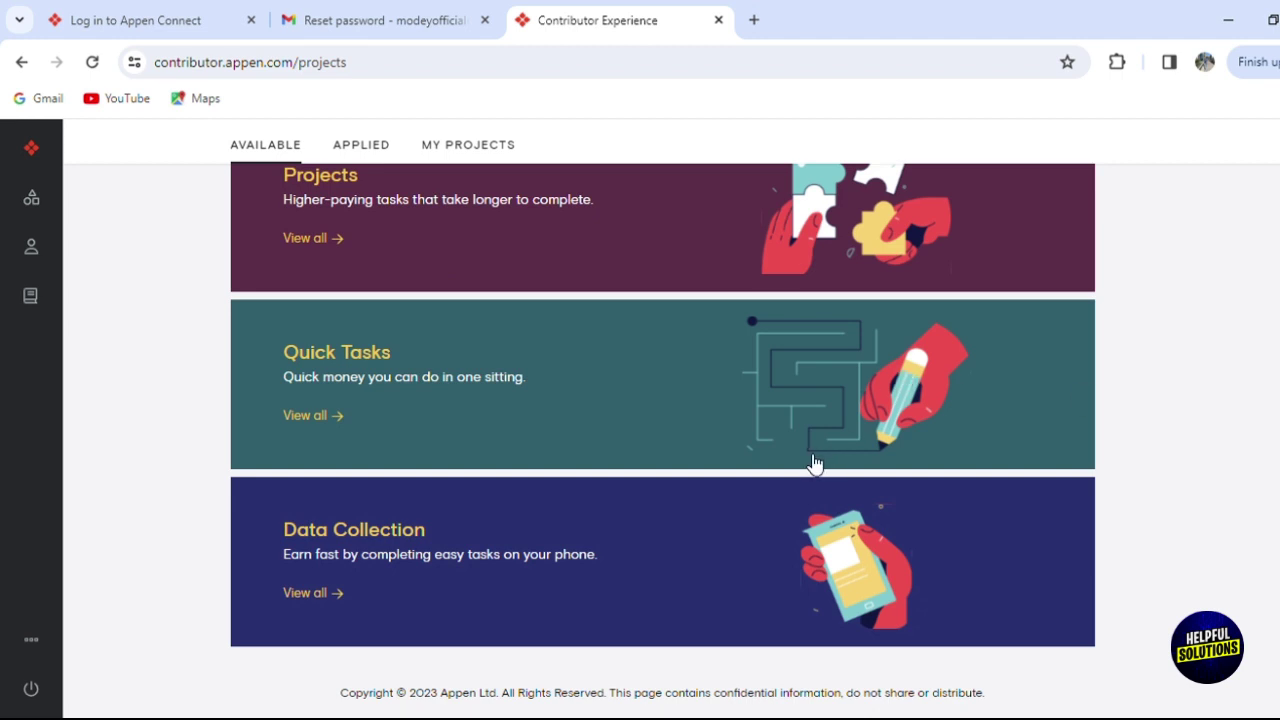
scroll(663, 441, up, 1)
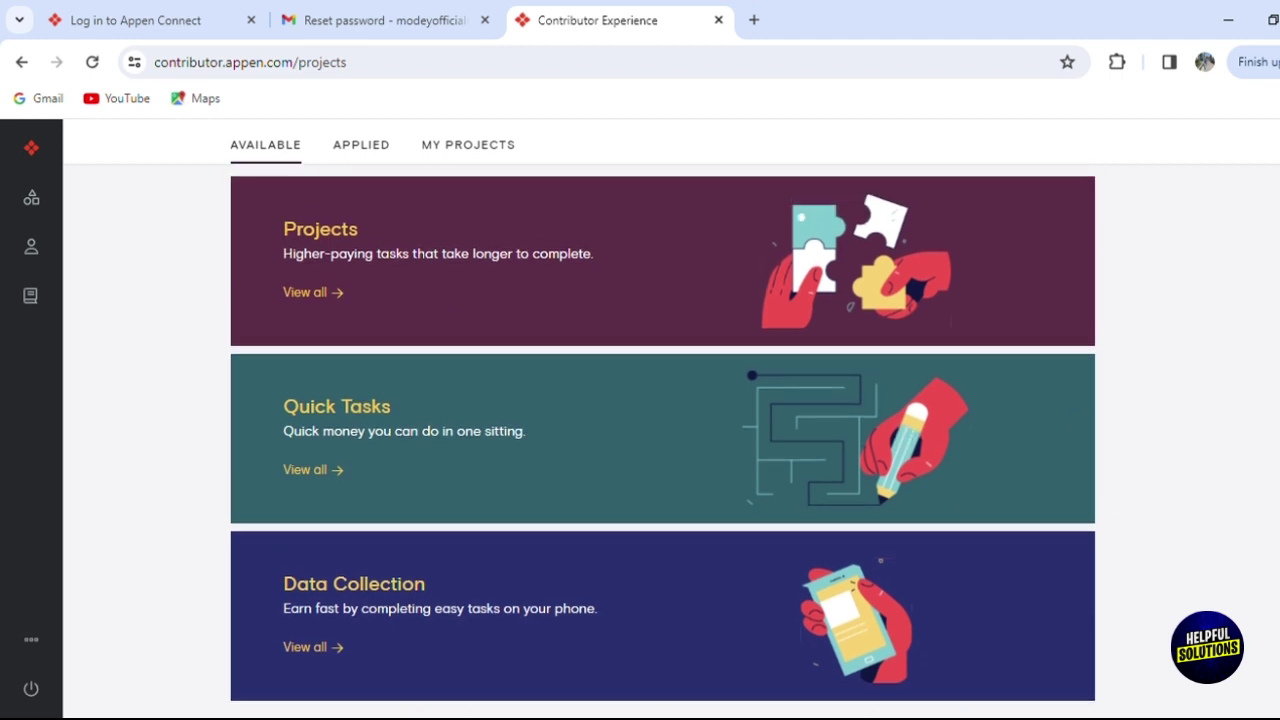
scroll(663, 441, down, 1)
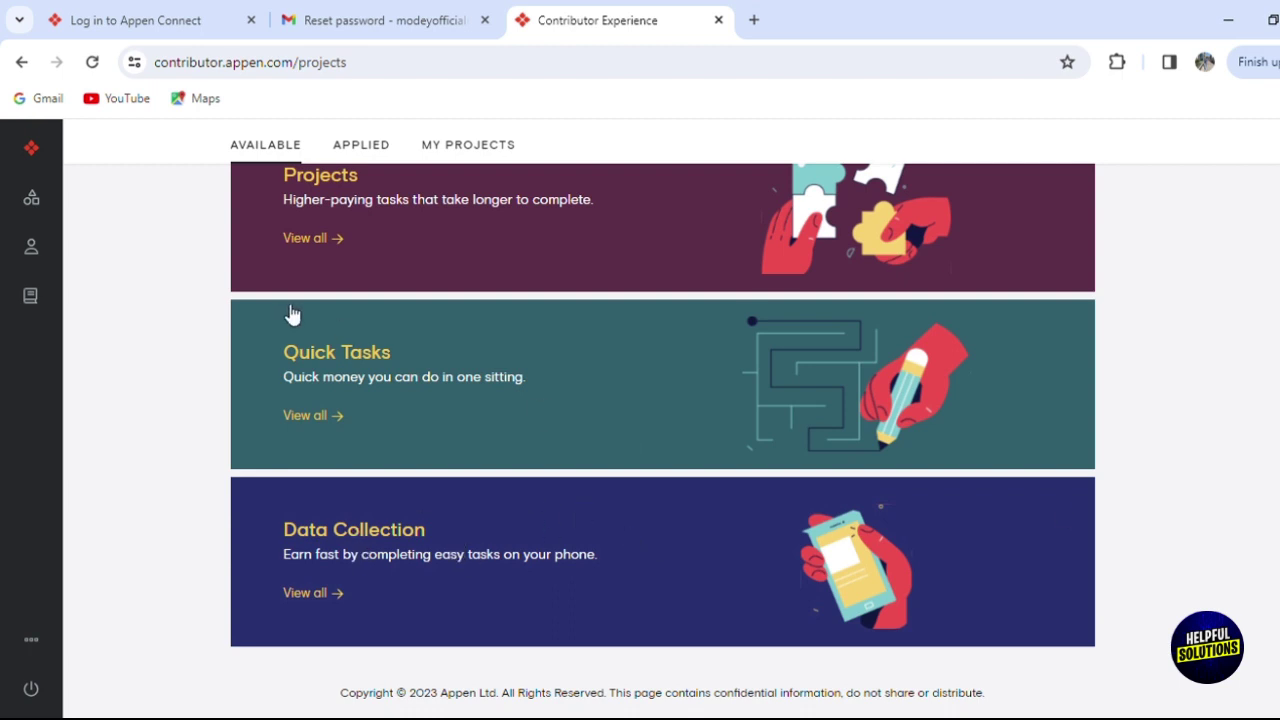
scroll(760, 364, up, 3)
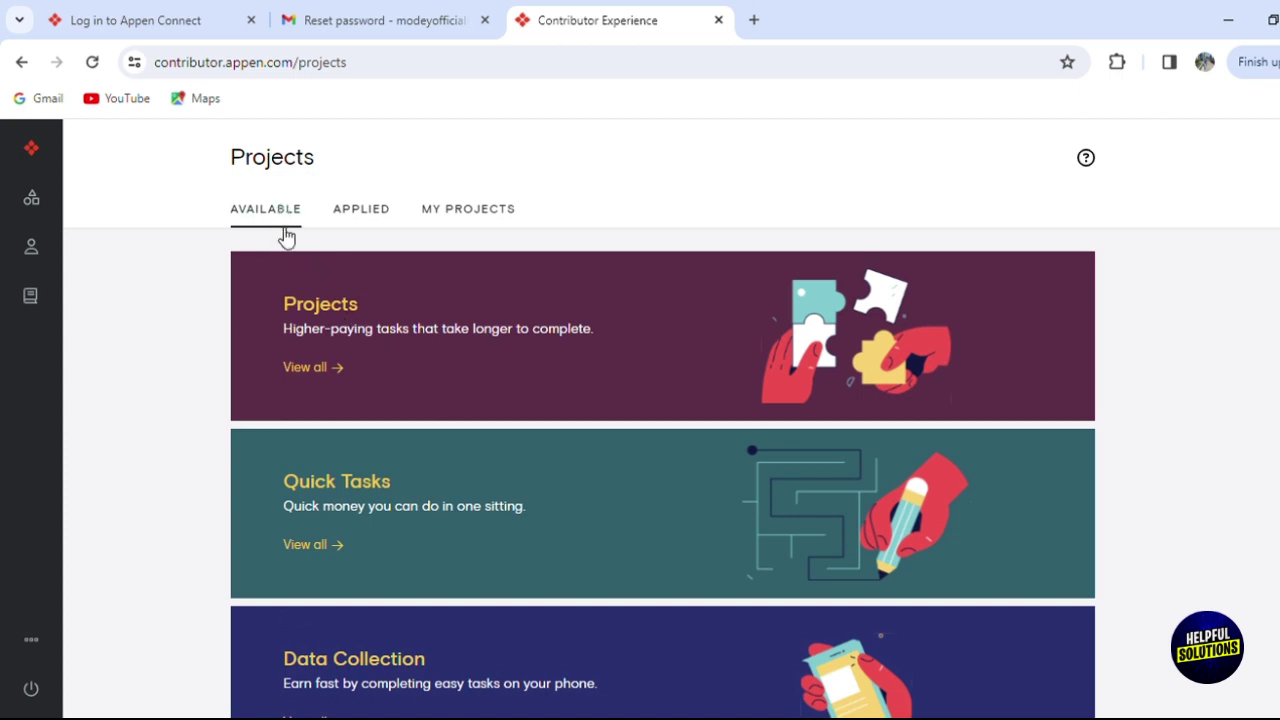
View applied projects, then open the Data Collection page under My Projects.
click(358, 205)
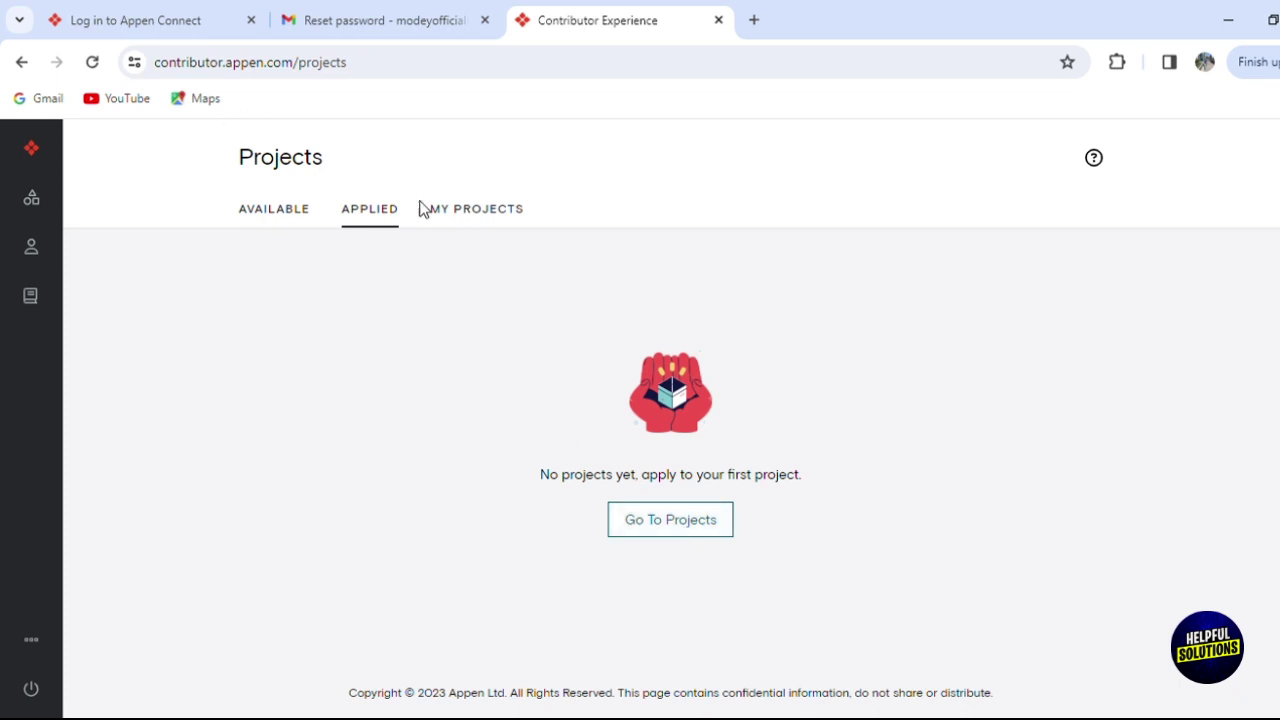
click(452, 210)
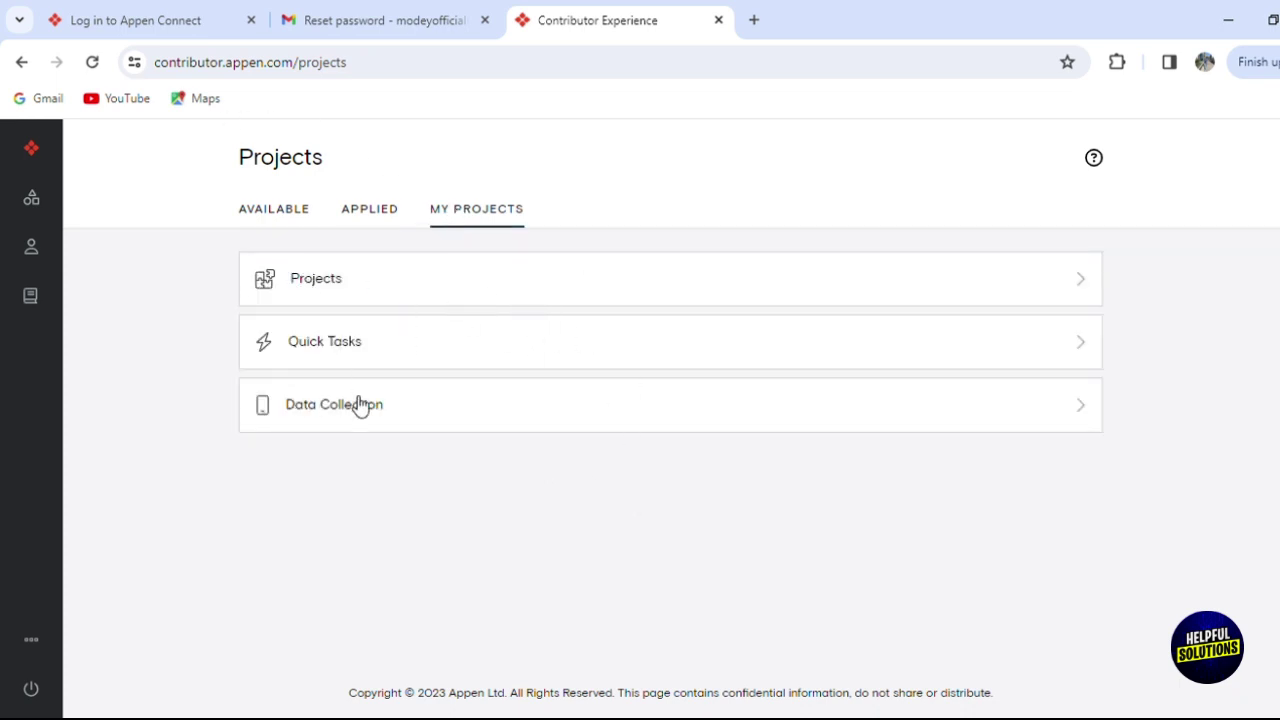
click(391, 401)
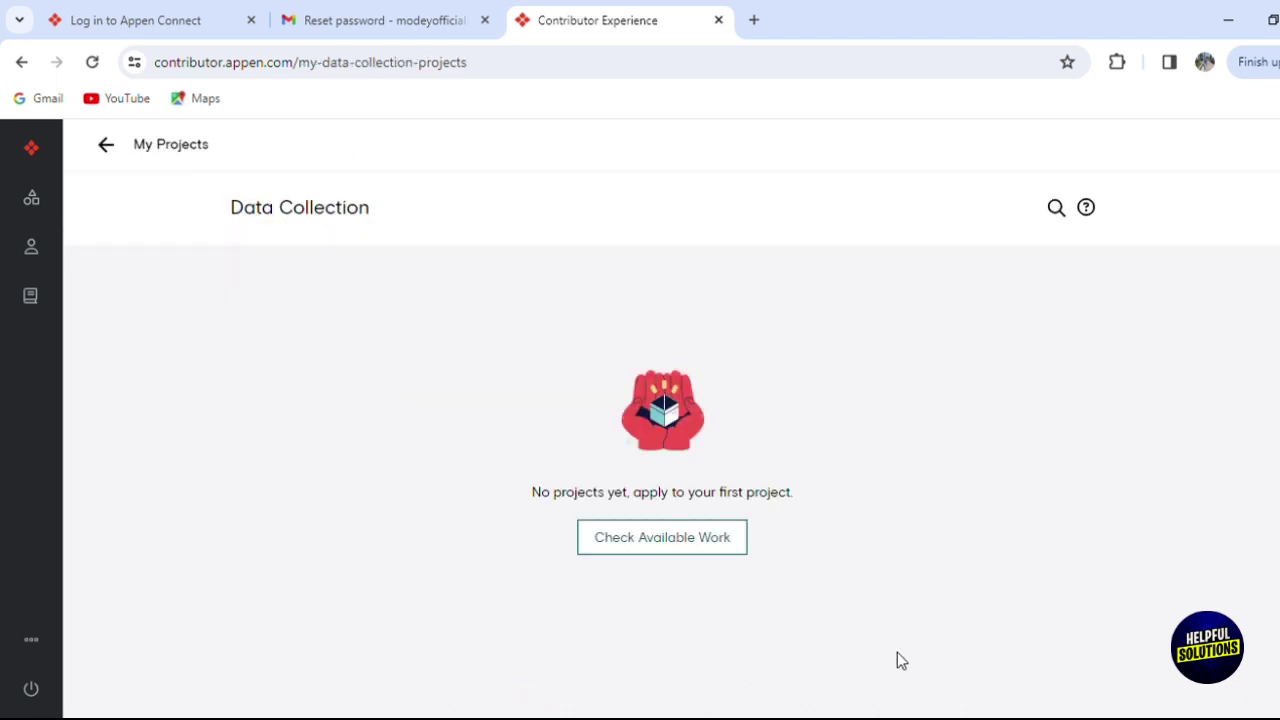
Expand the Projects, Profile and Others sections in the left sidebar.
mouse_move(22, 207)
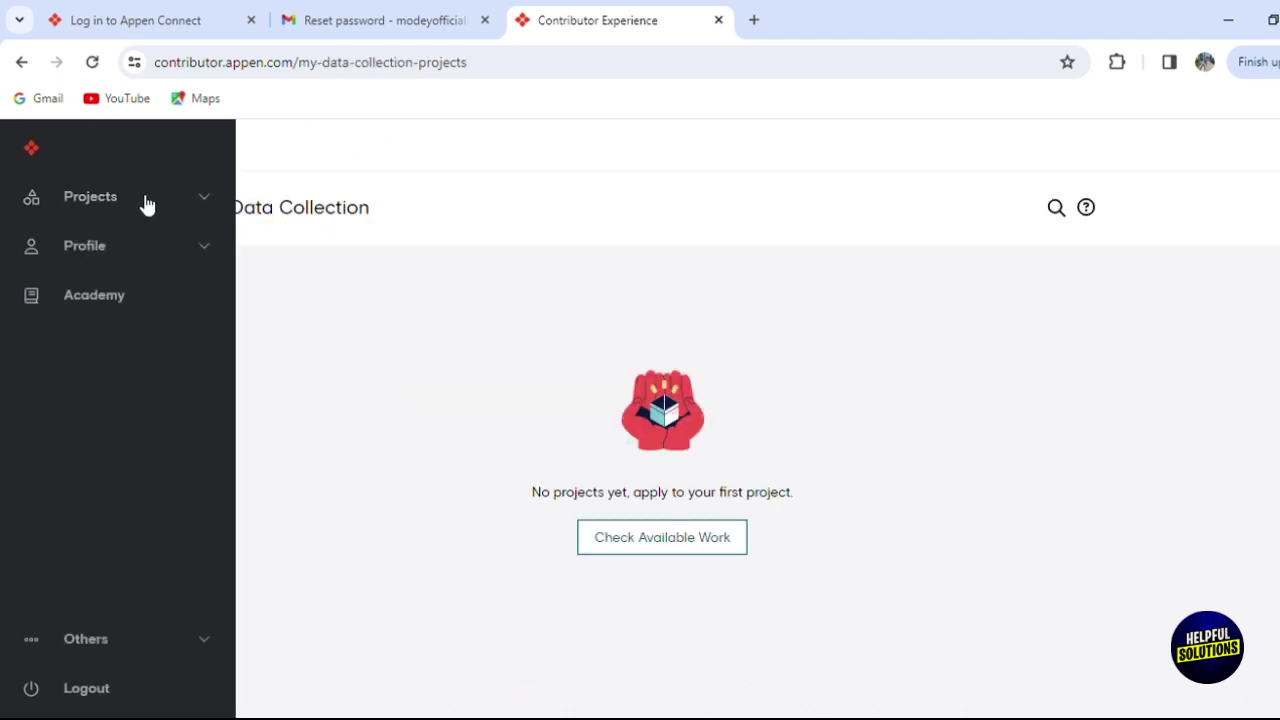
click(196, 201)
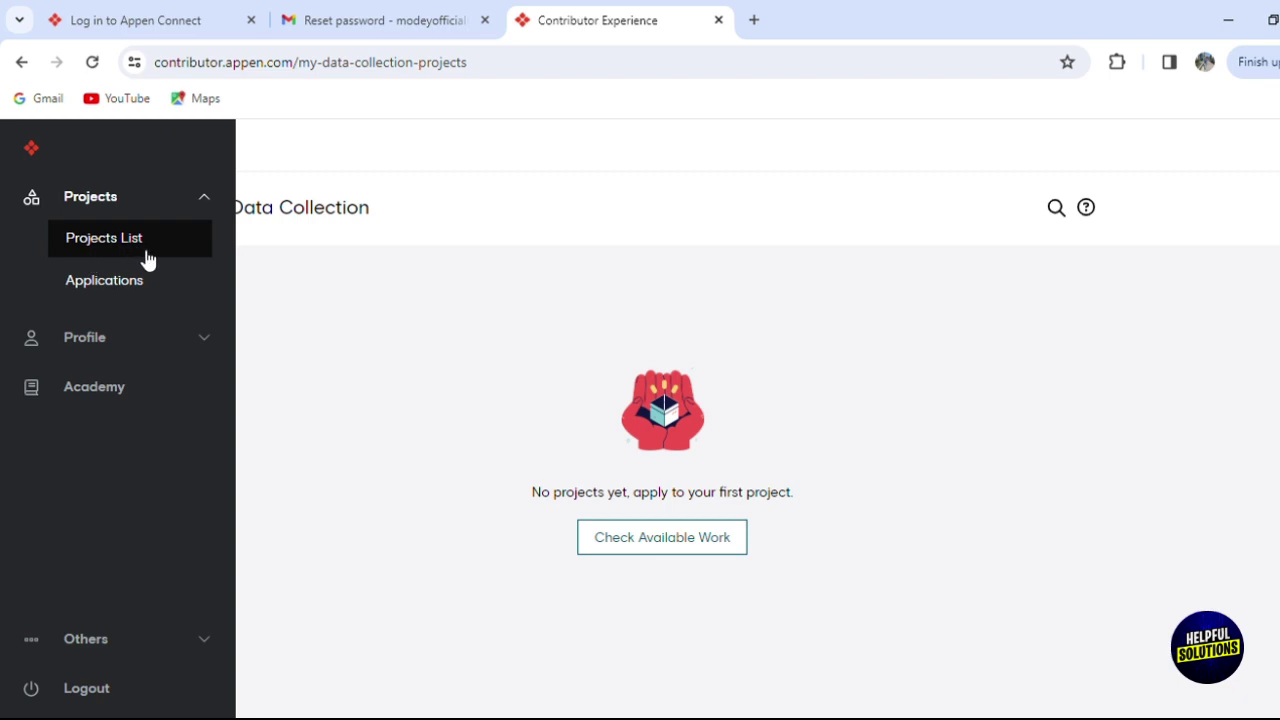
click(207, 336)
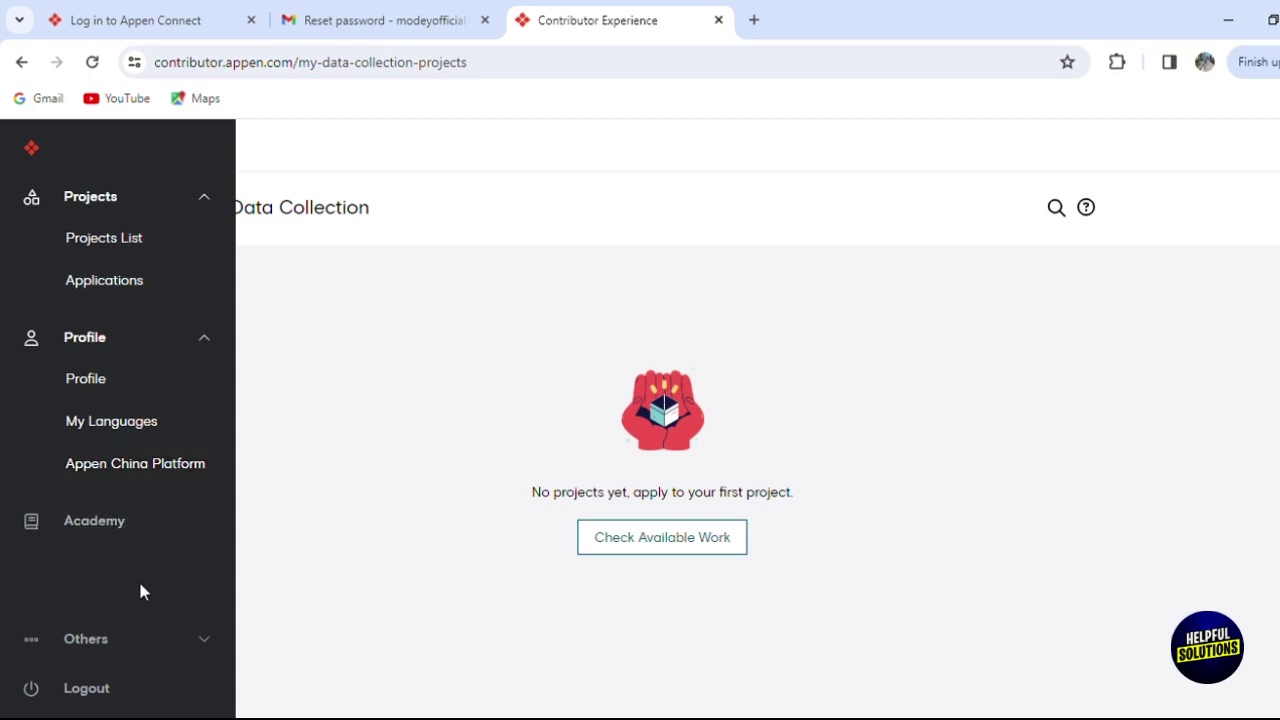
click(172, 645)
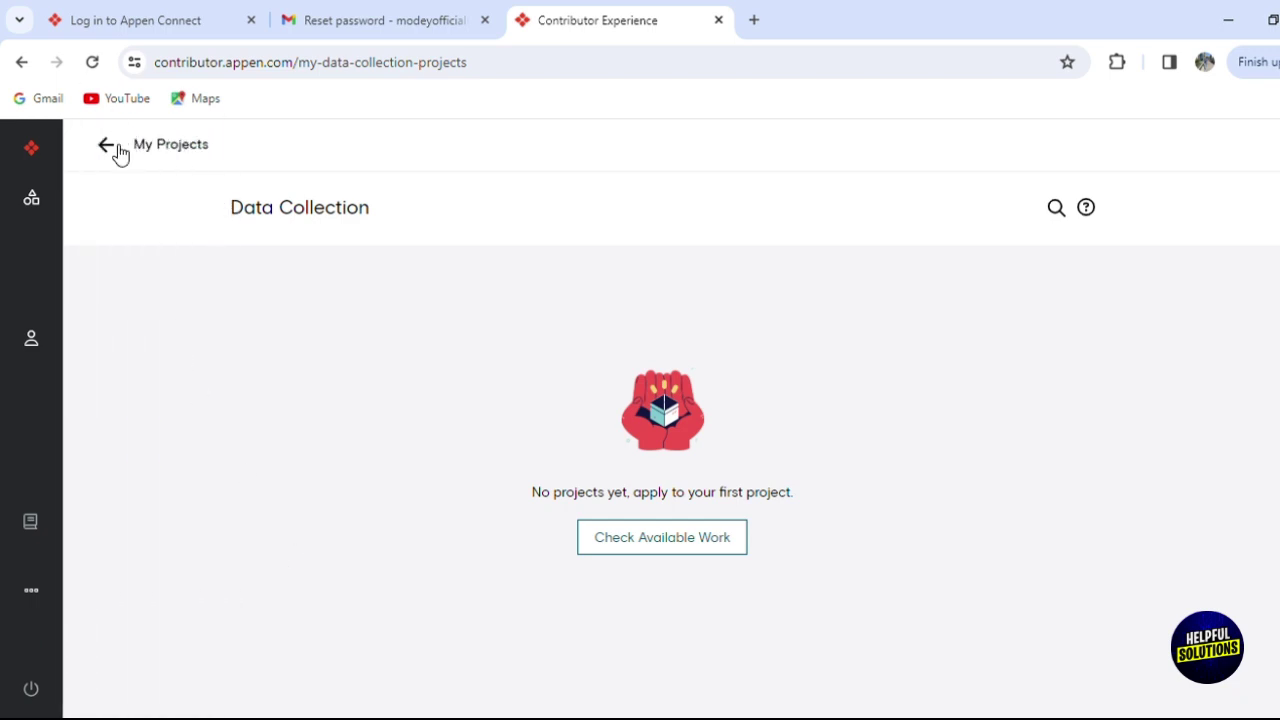
From My Projects, open the Whidbey project in the available Projects list.
click(108, 146)
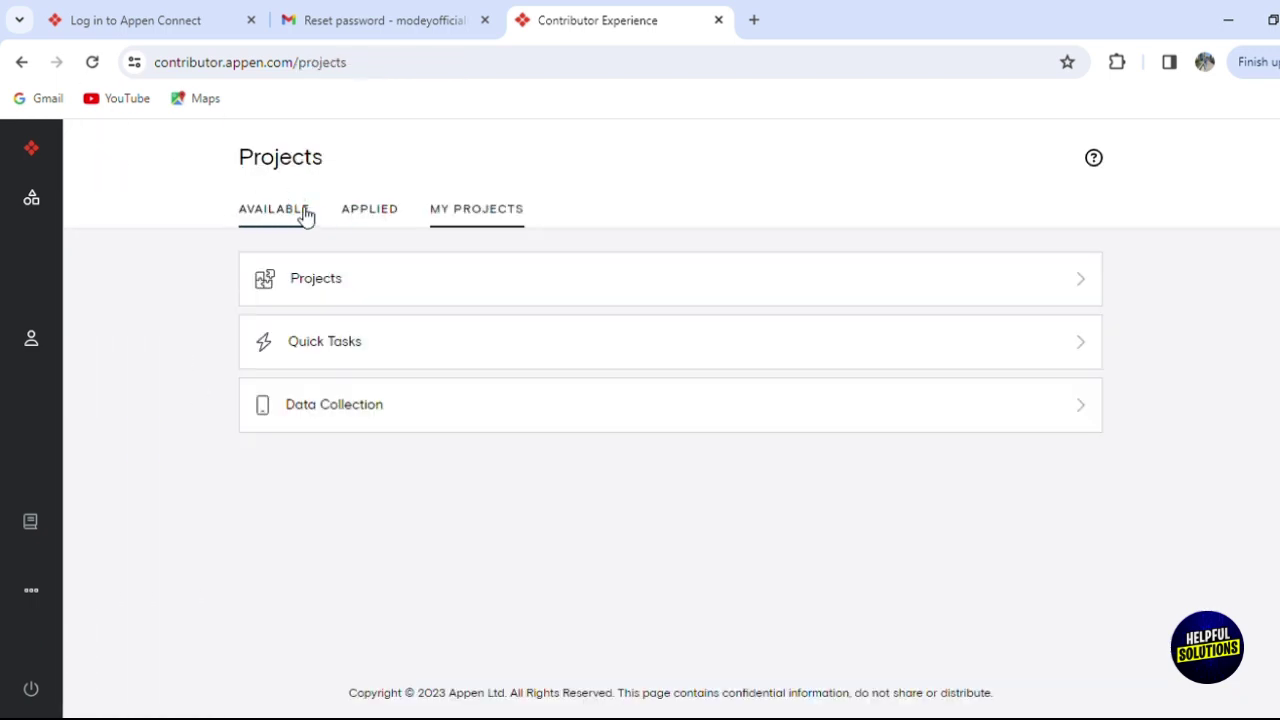
click(304, 210)
click(634, 382)
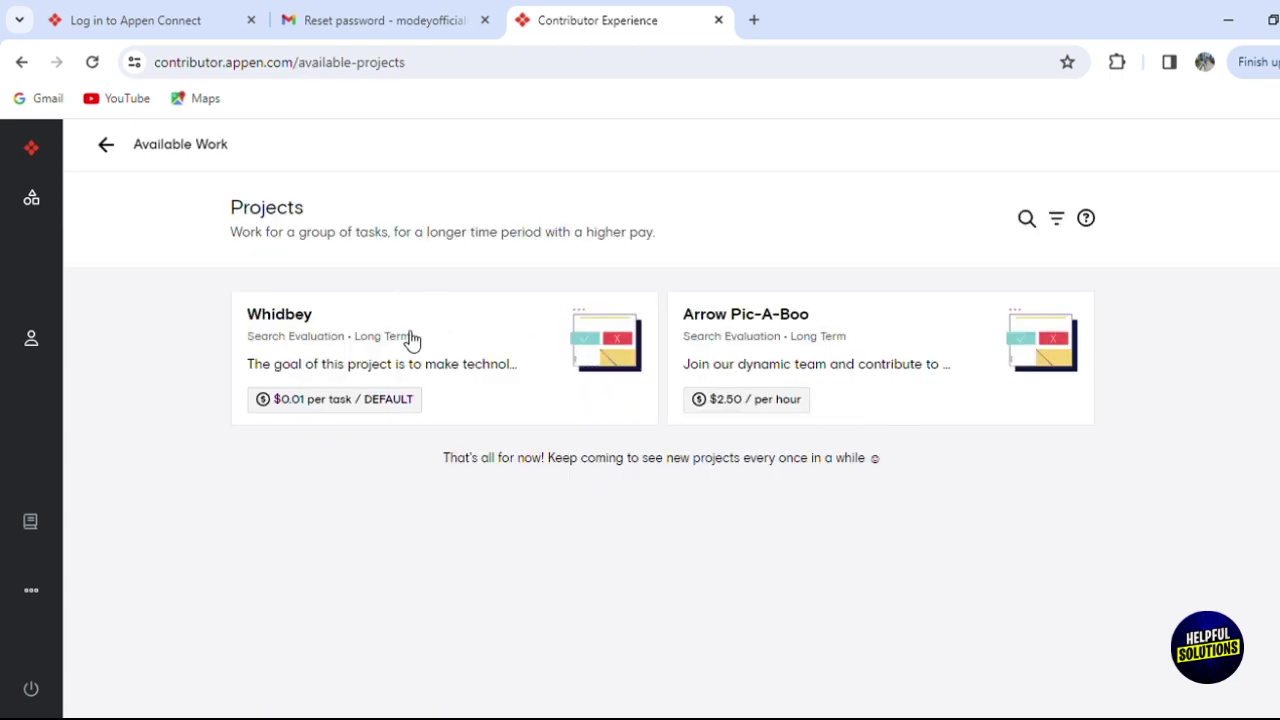
click(491, 360)
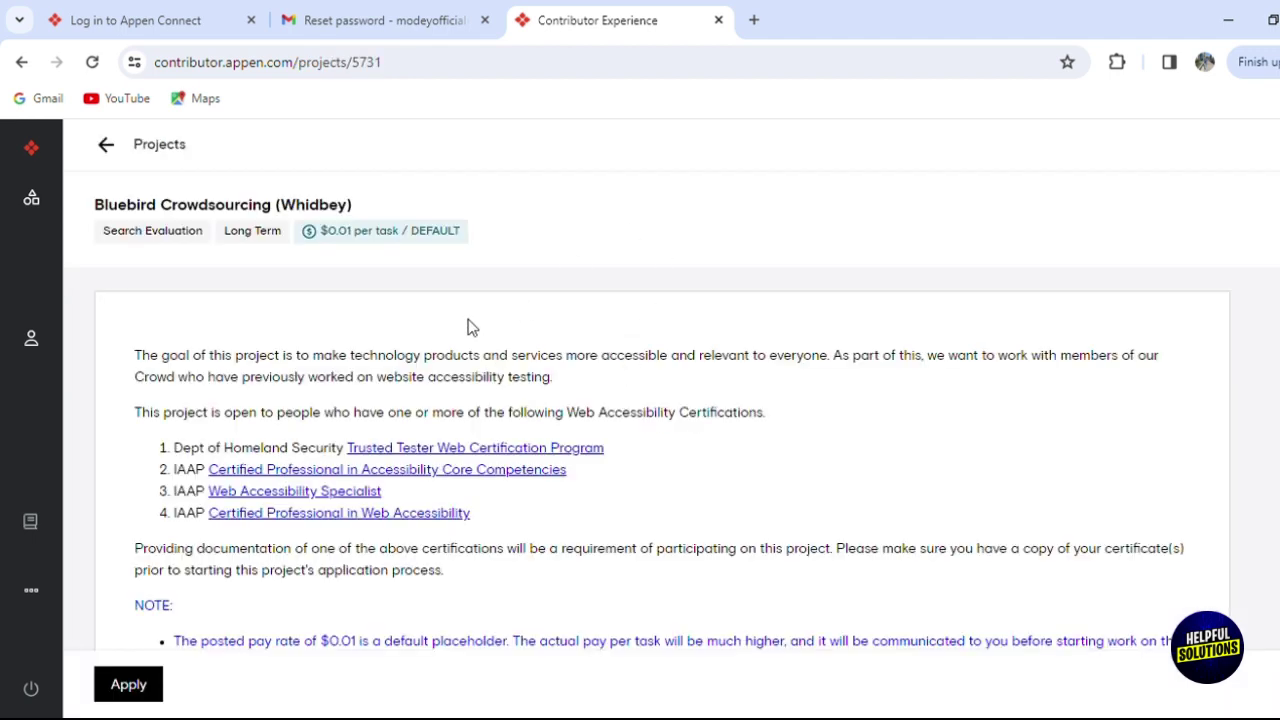
Read through the Whidbey project description and apply to it.
mouse_move(8, 337)
scroll(660, 450, down, 3)
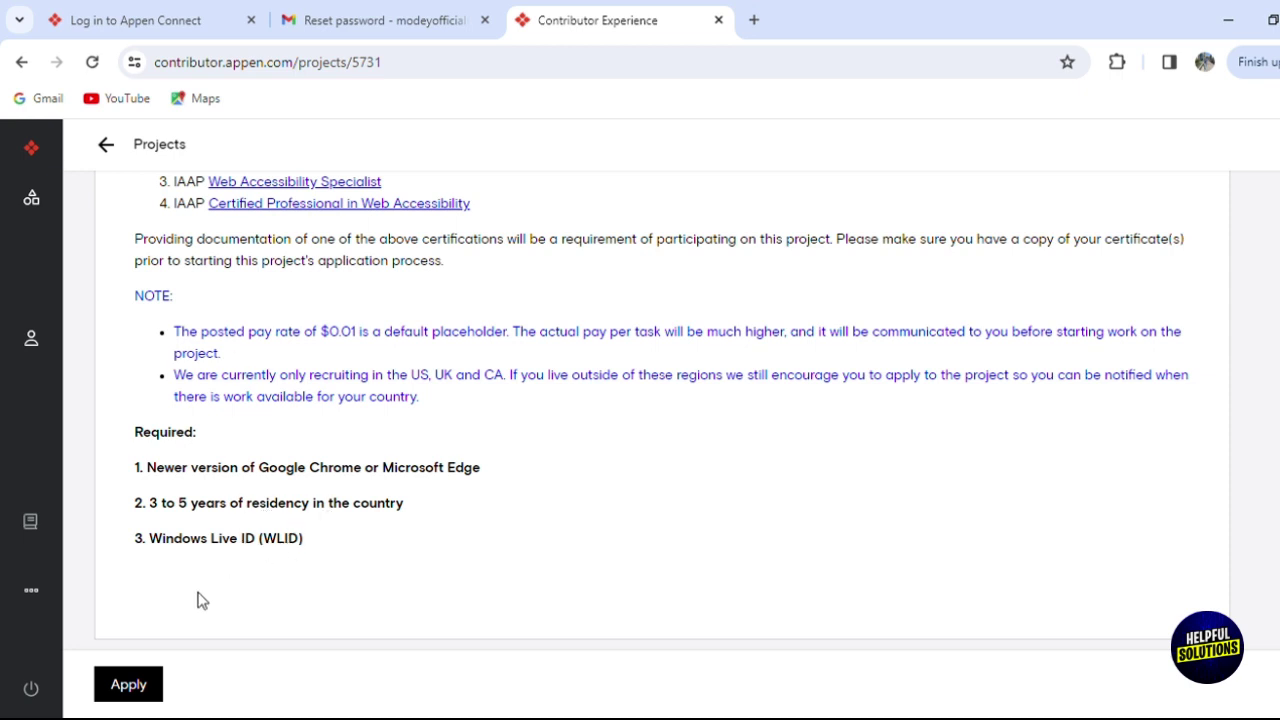
click(140, 688)
click(128, 686)
click(877, 546)
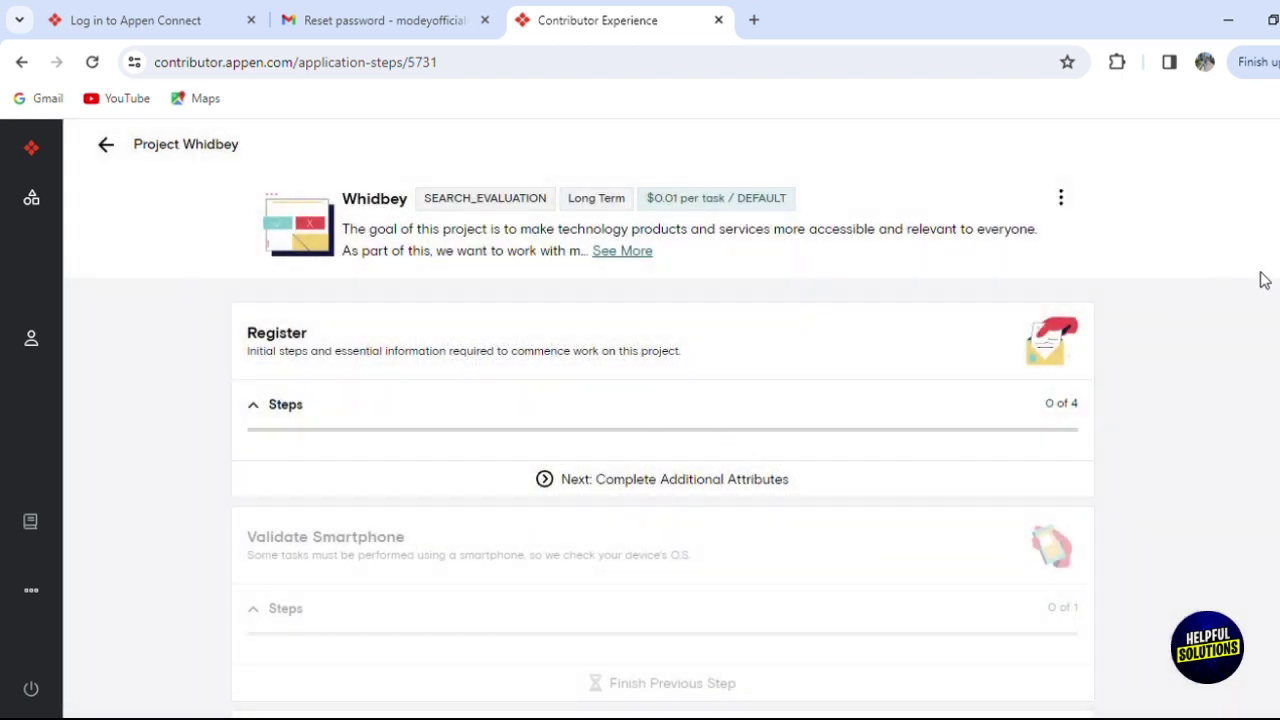
click(588, 490)
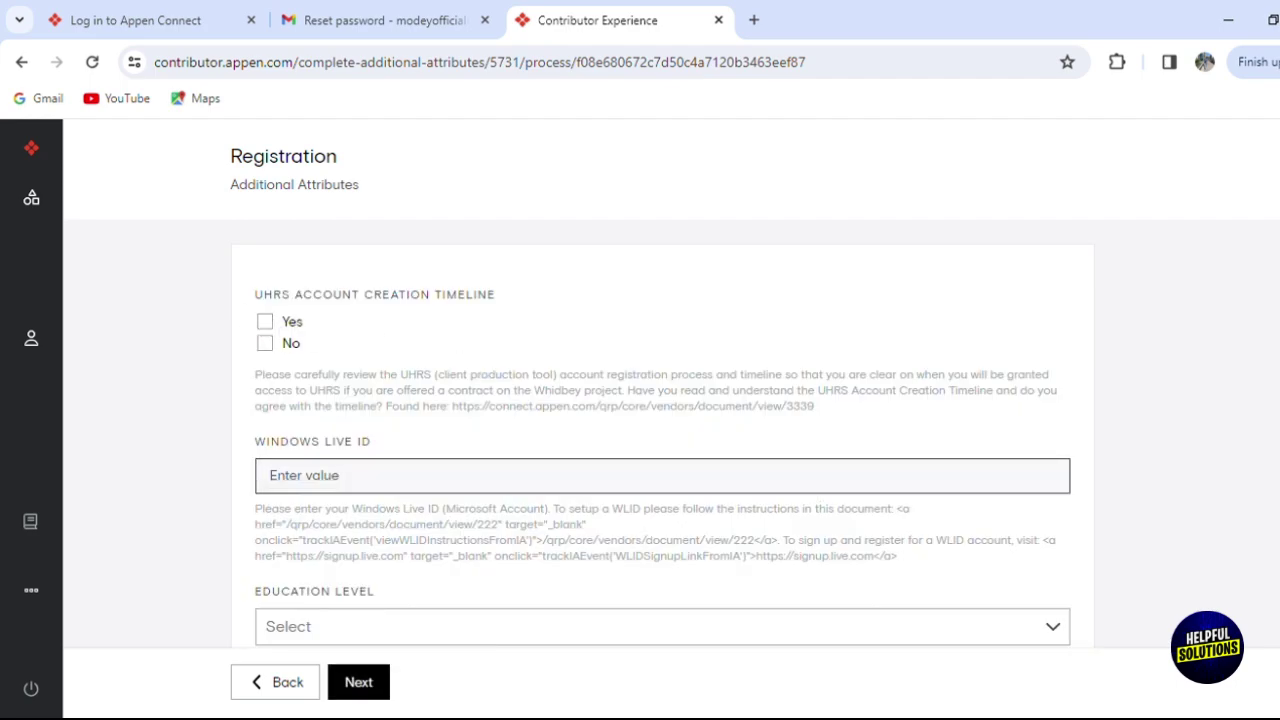
scroll(818, 490, down, 4)
scroll(662, 400, down, 9)
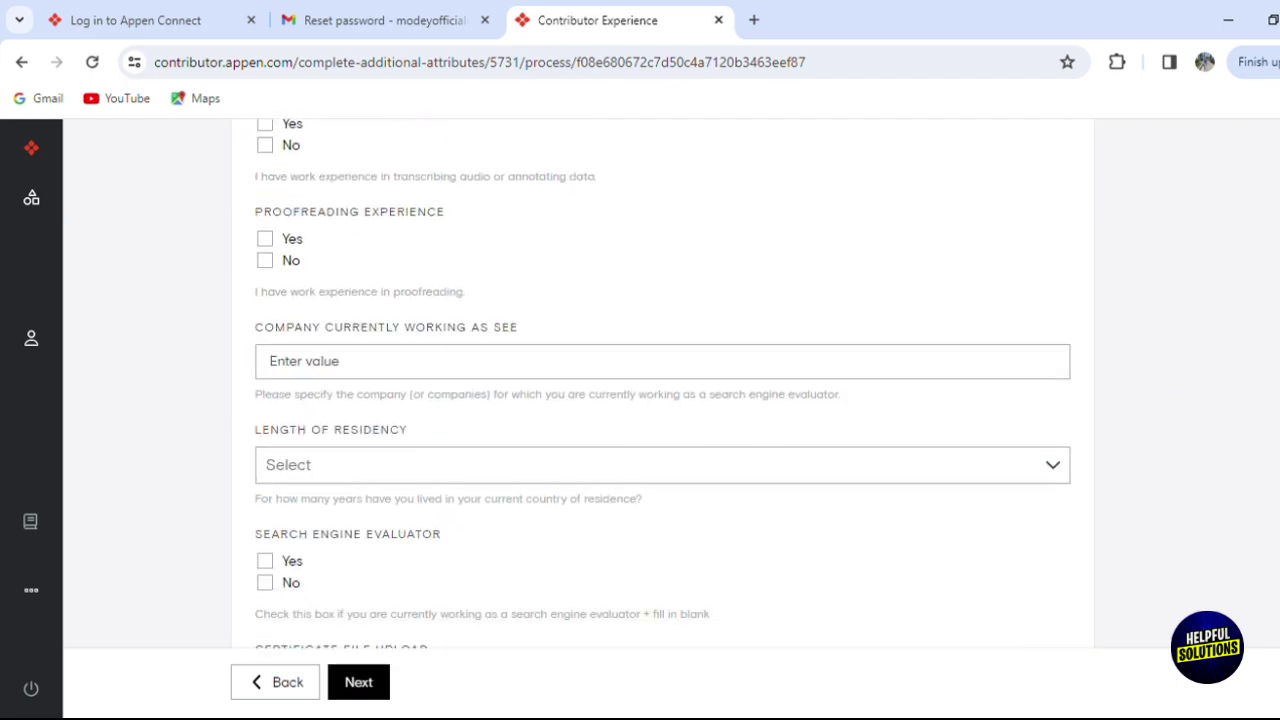
scroll(662, 400, down, 1)
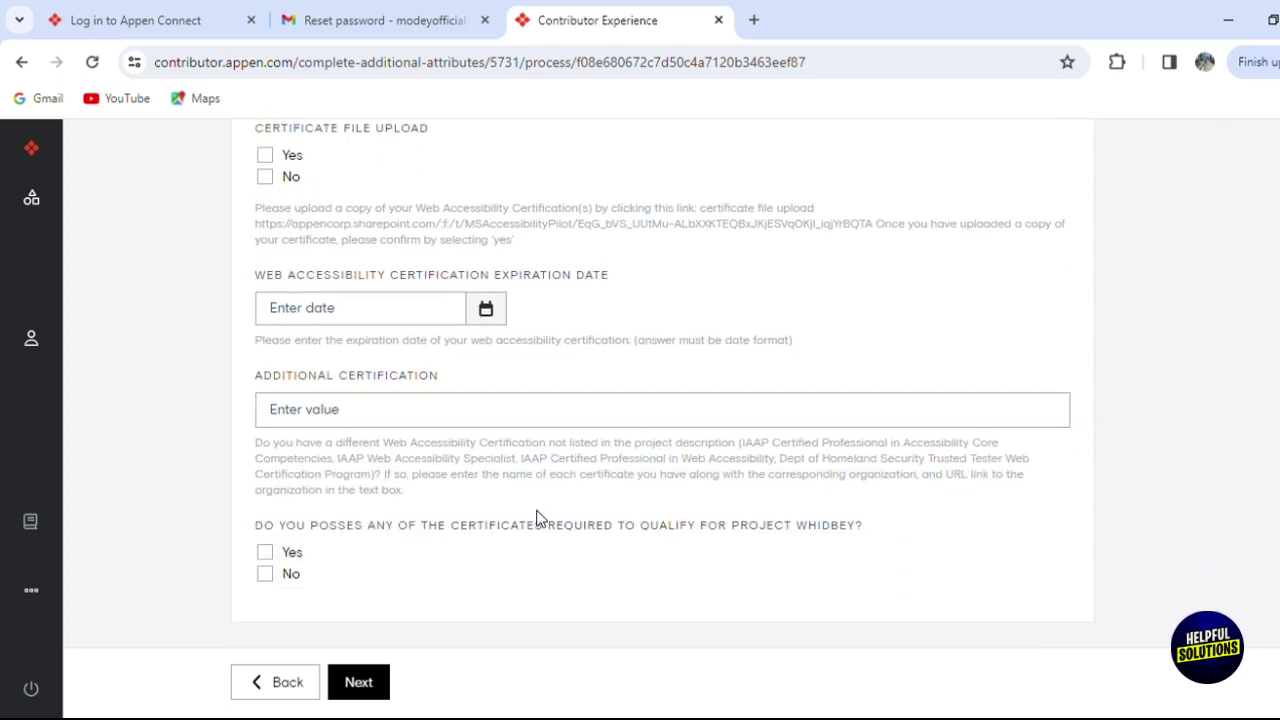
mouse_move(105, 412)
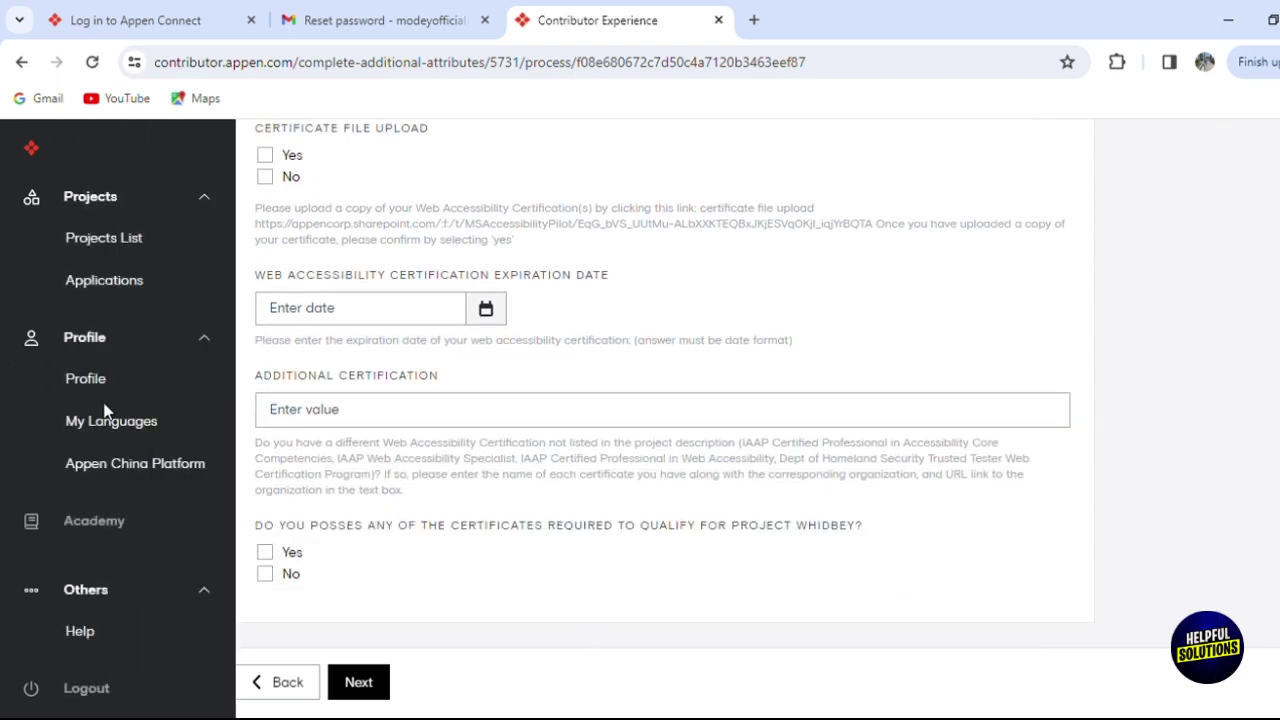
scroll(994, 409, up, 9)
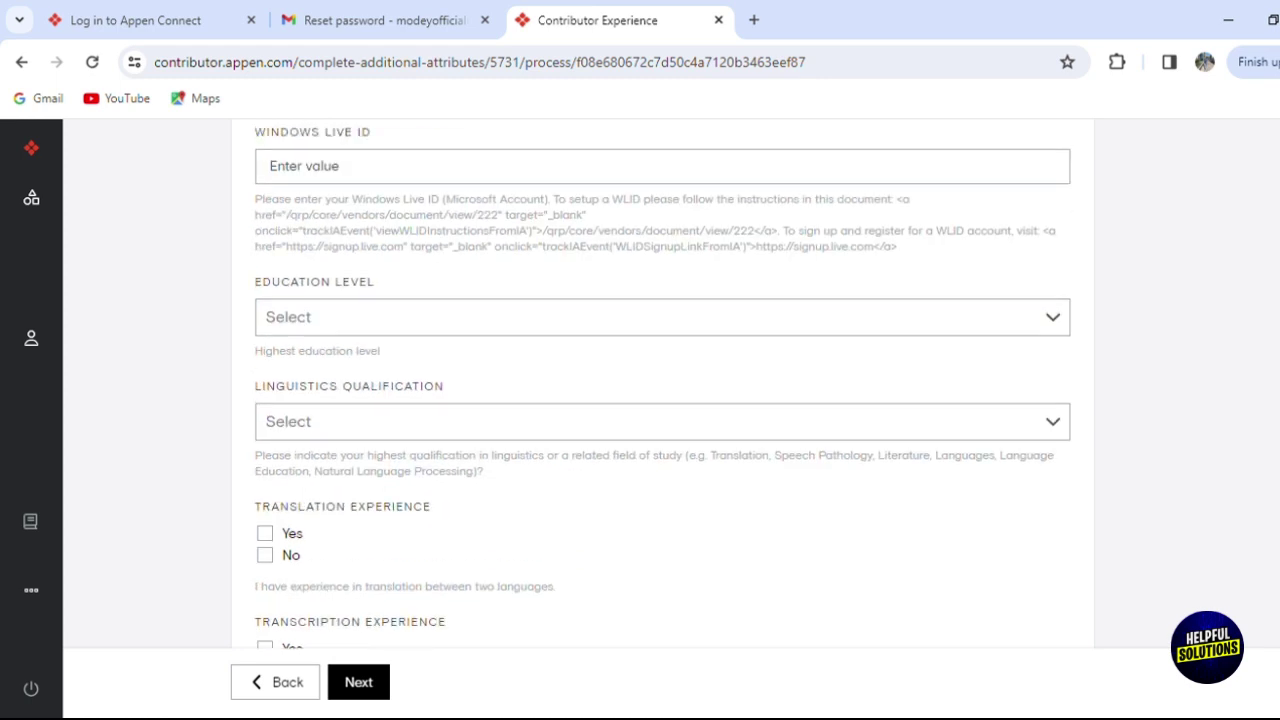
scroll(662, 400, up, 2)
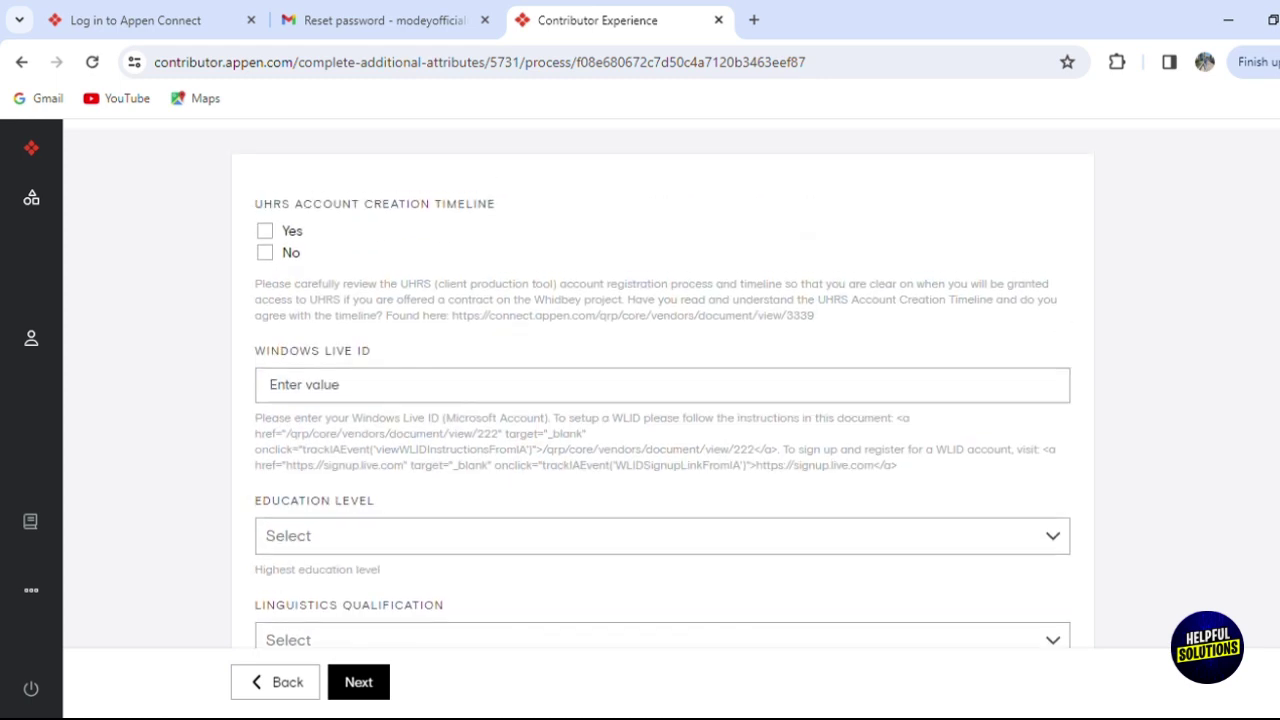
mouse_move(34, 200)
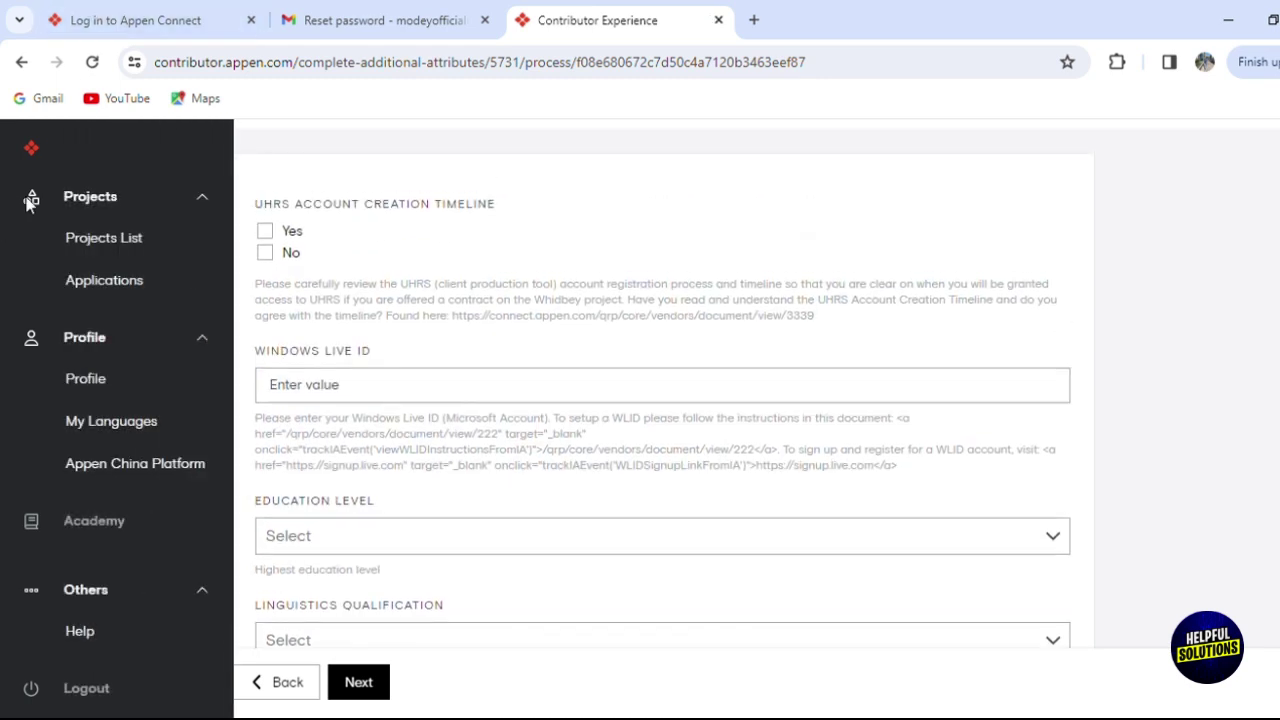
Go via Profile to the Projects List and open the Welcome To Appen quick task.
click(93, 206)
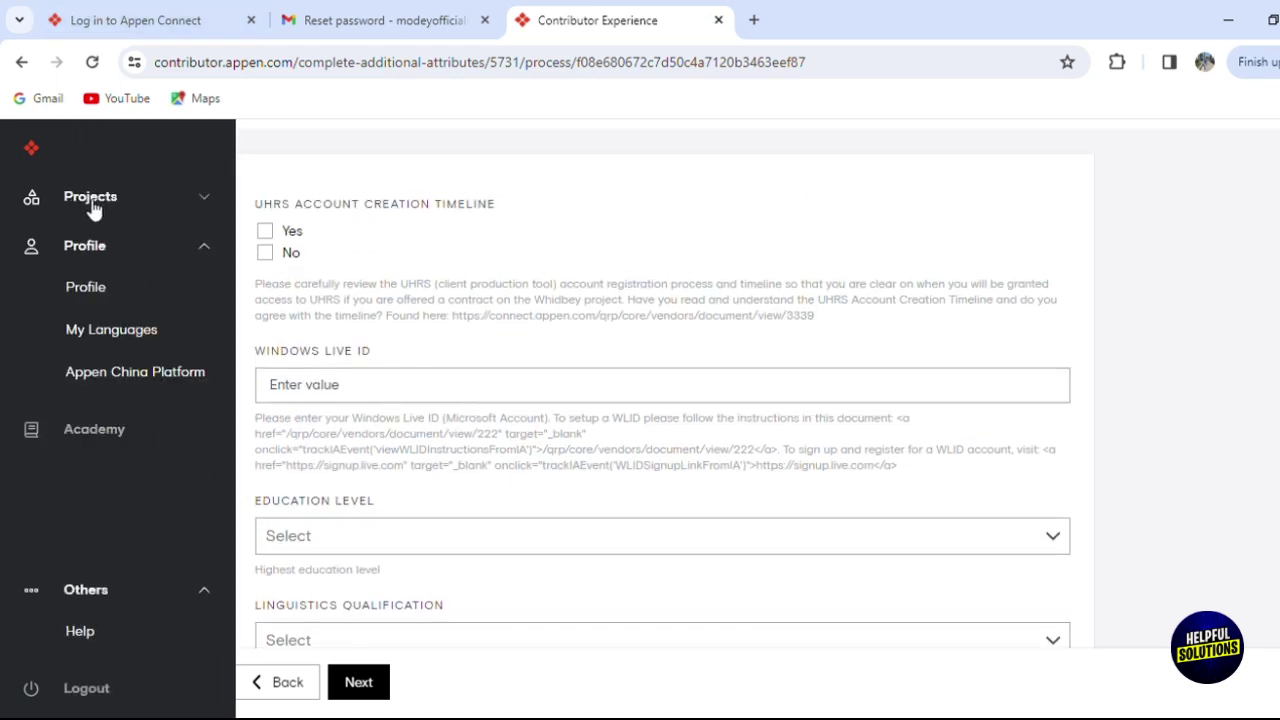
click(96, 290)
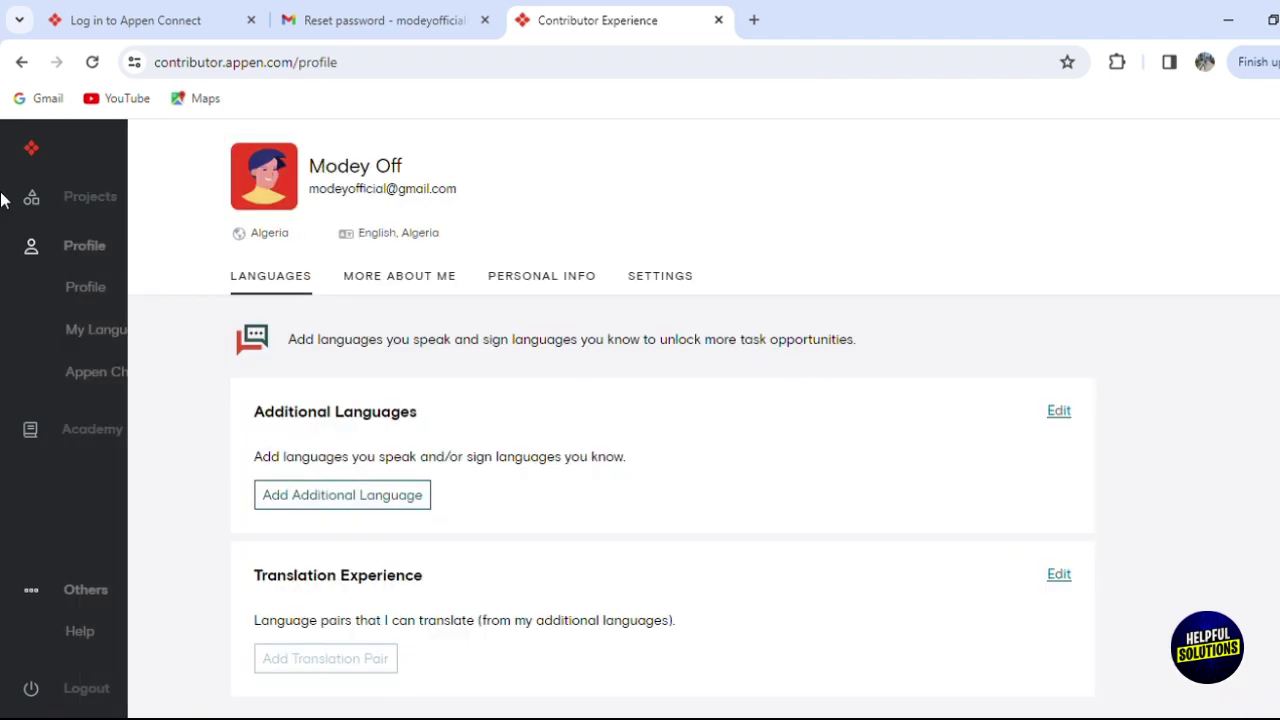
click(146, 207)
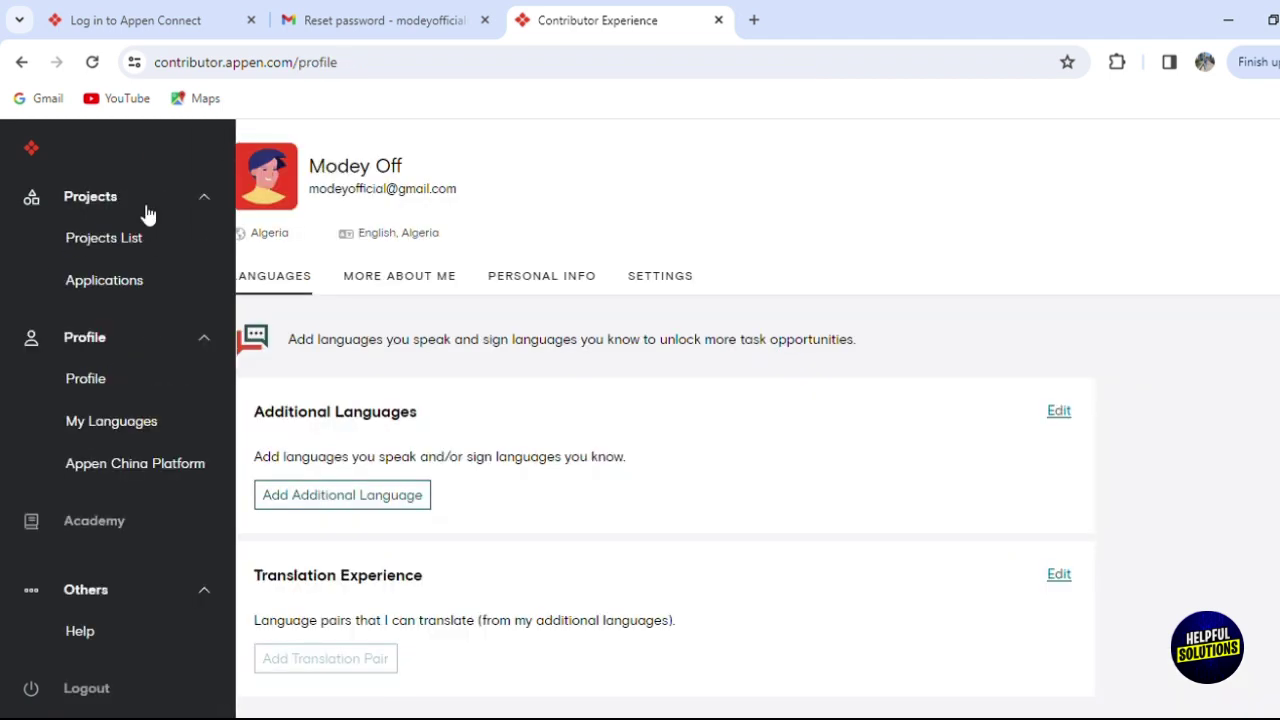
click(138, 245)
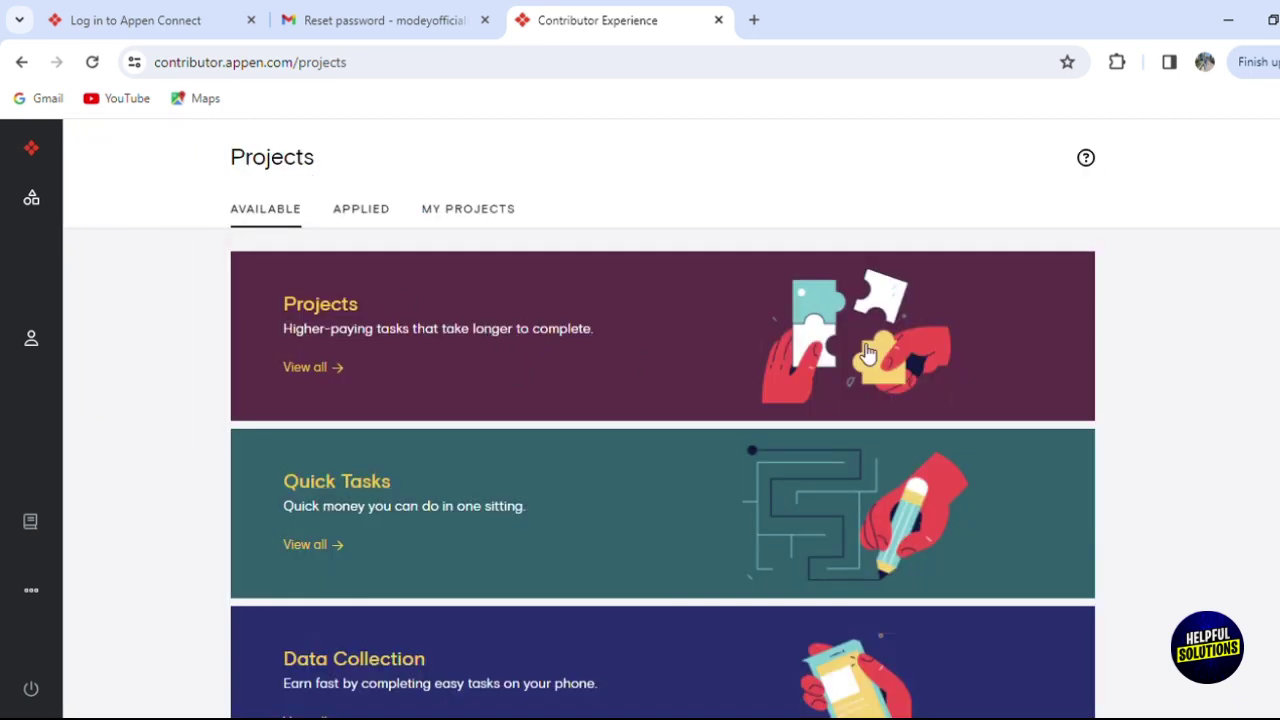
scroll(870, 358, down, 2)
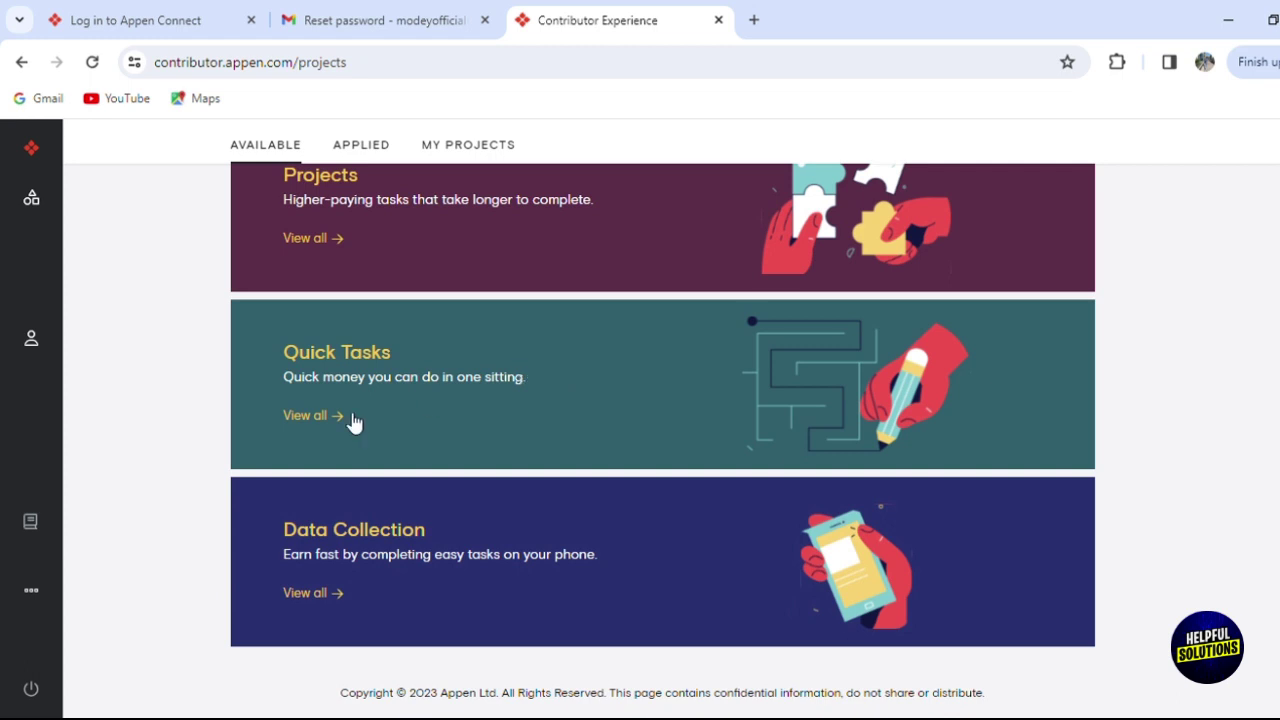
click(397, 372)
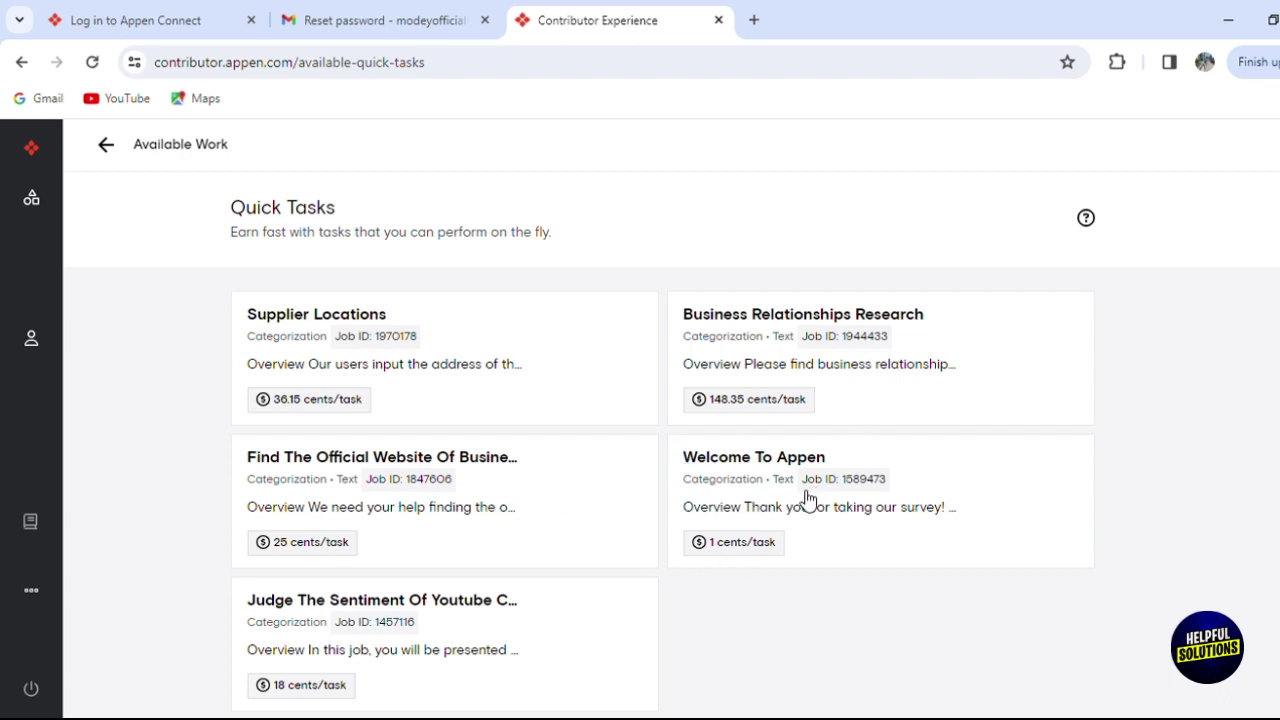
click(749, 543)
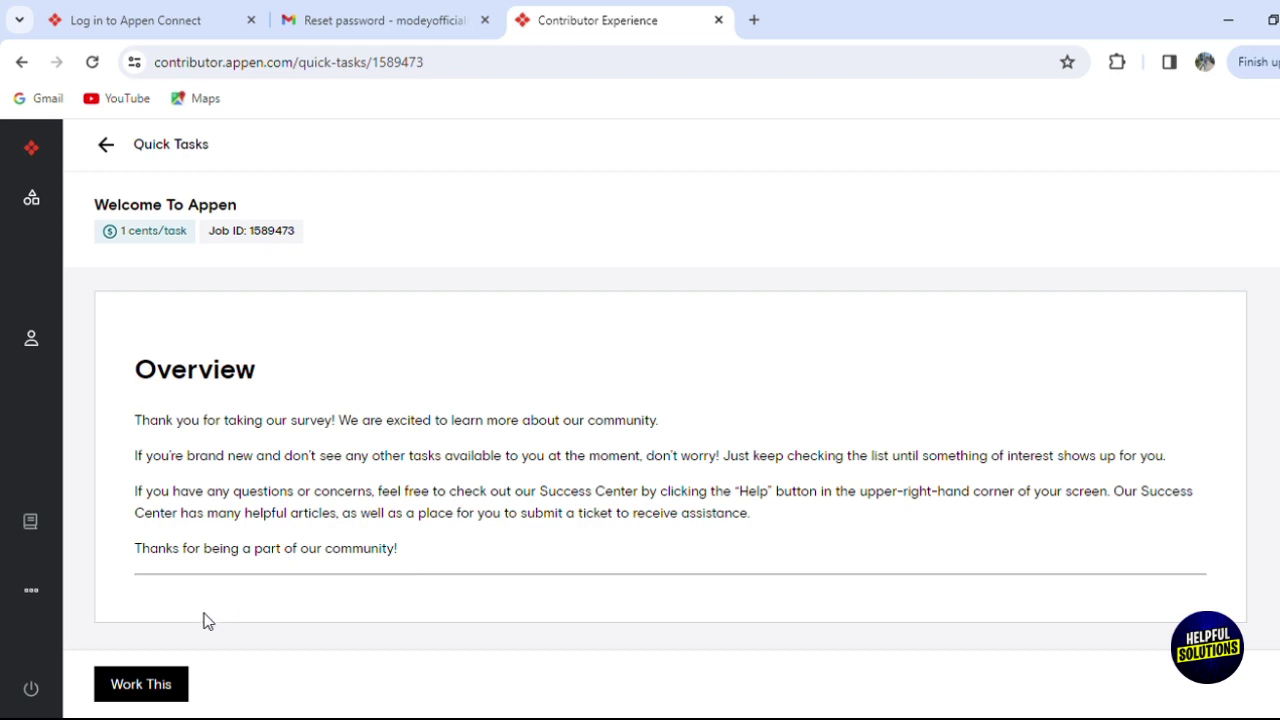
Start Work This on Welcome To Appen and close the Work Mode tip.
click(157, 688)
click(157, 688)
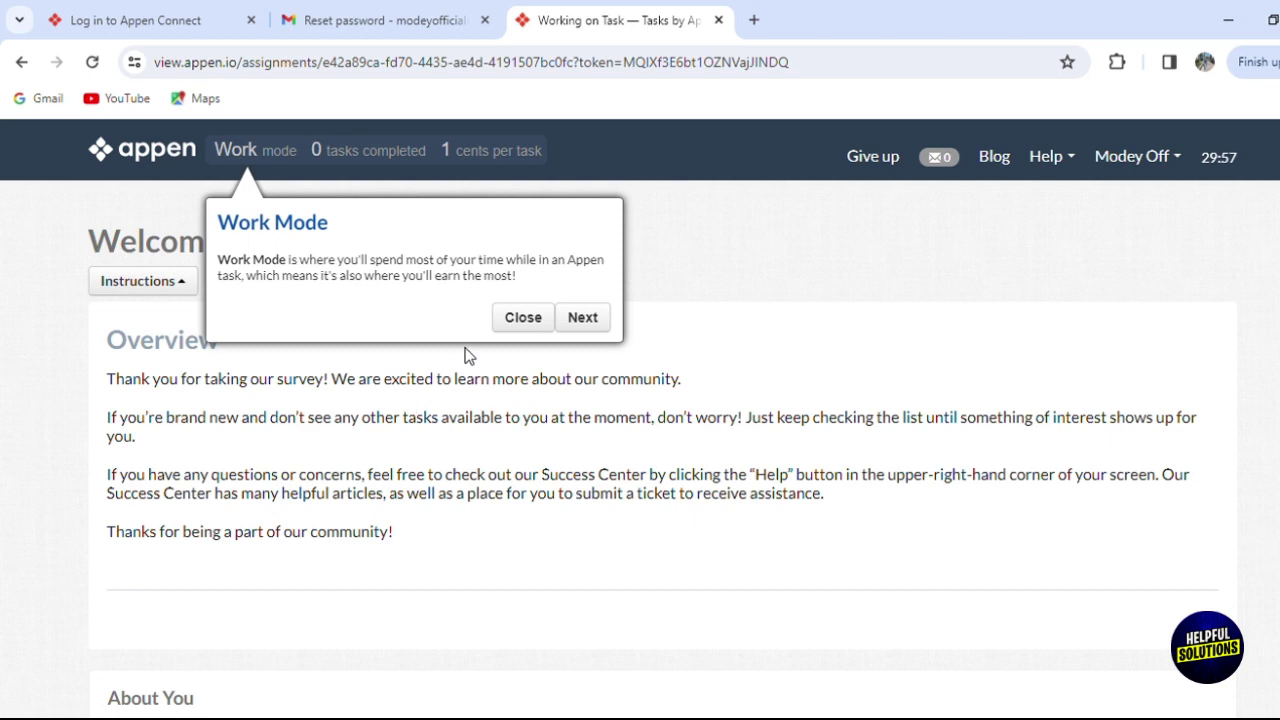
click(550, 319)
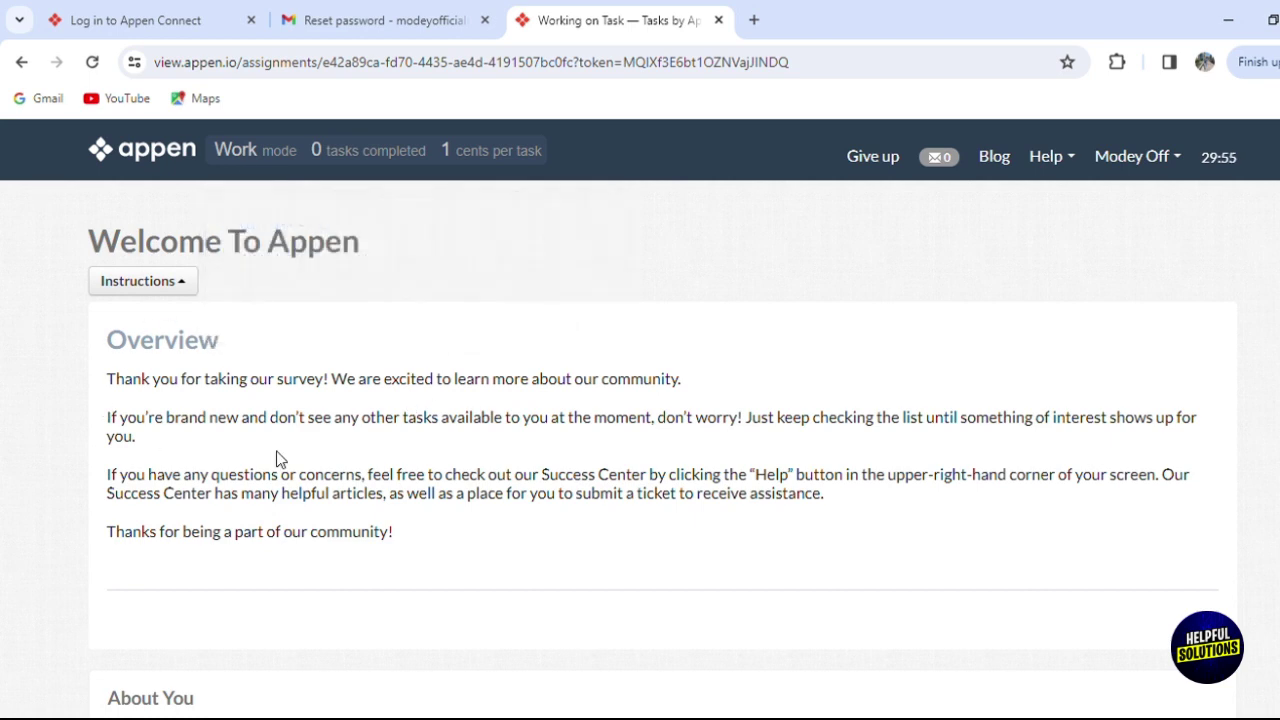
Answer country Algeria, no other fluent languages, Urban community and Mobile as work device.
scroll(663, 449, down, 4)
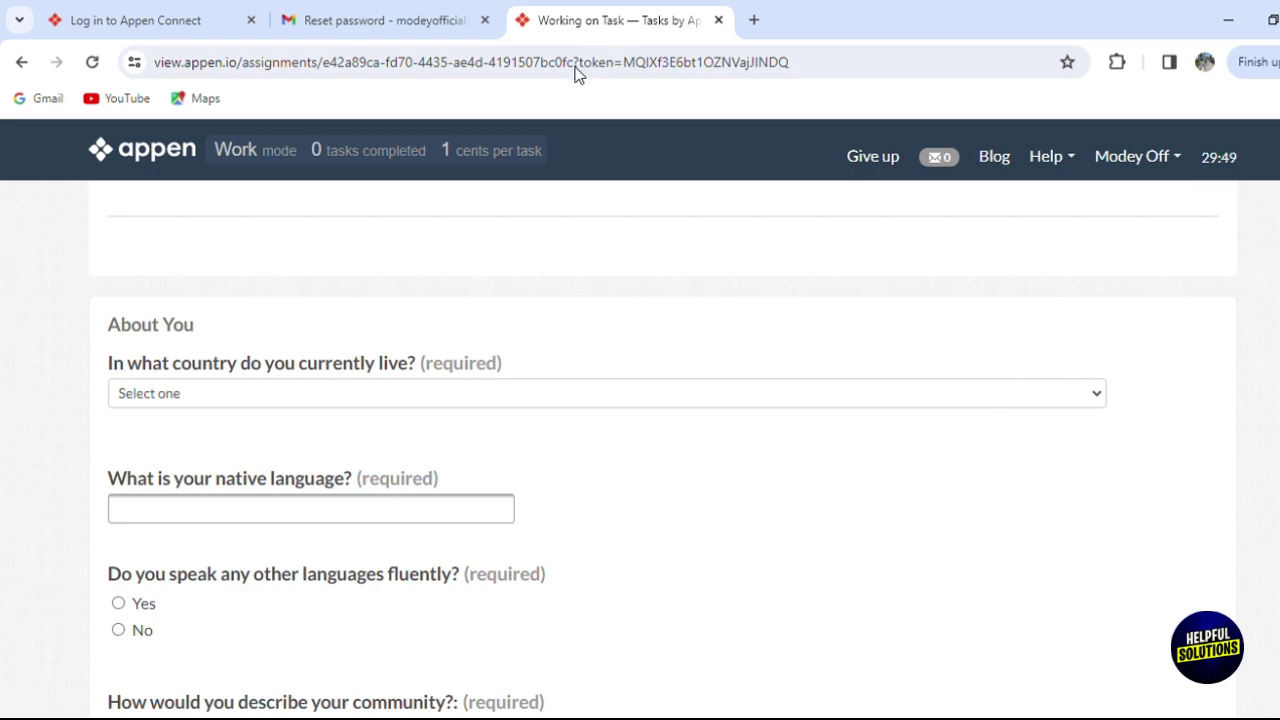
drag(556, 84, 548, 85)
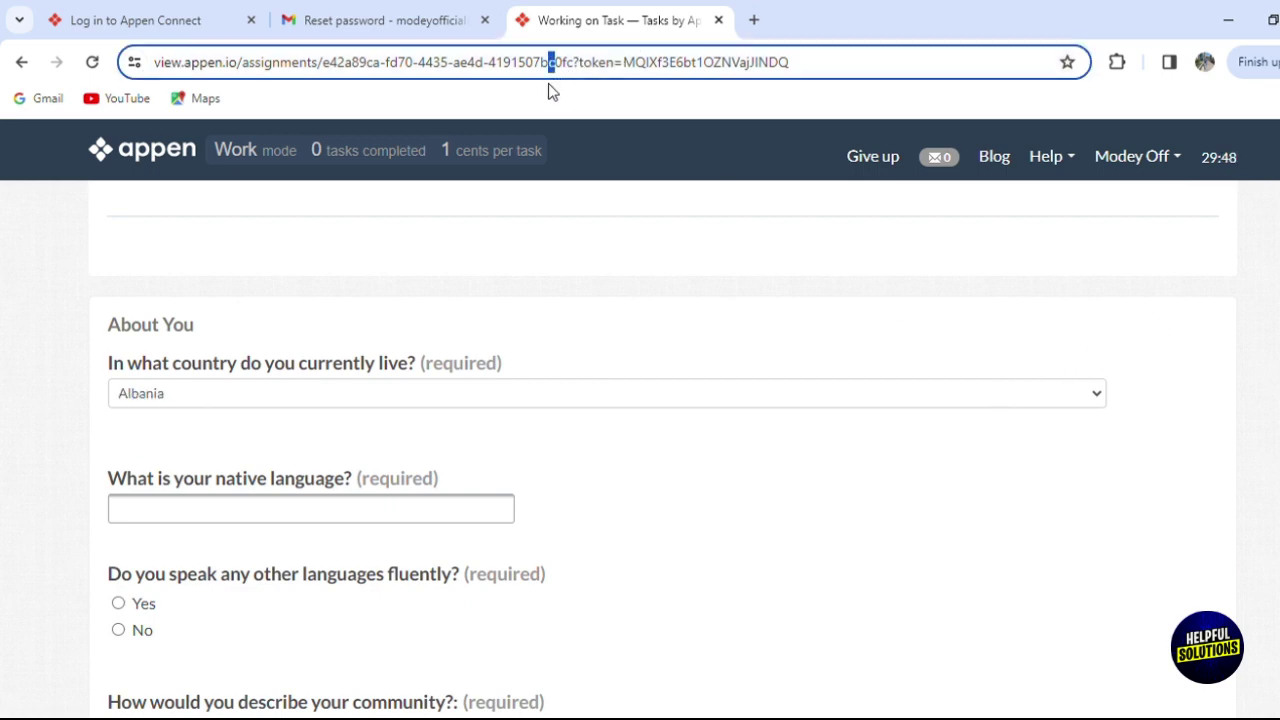
click(296, 410)
key(Down)
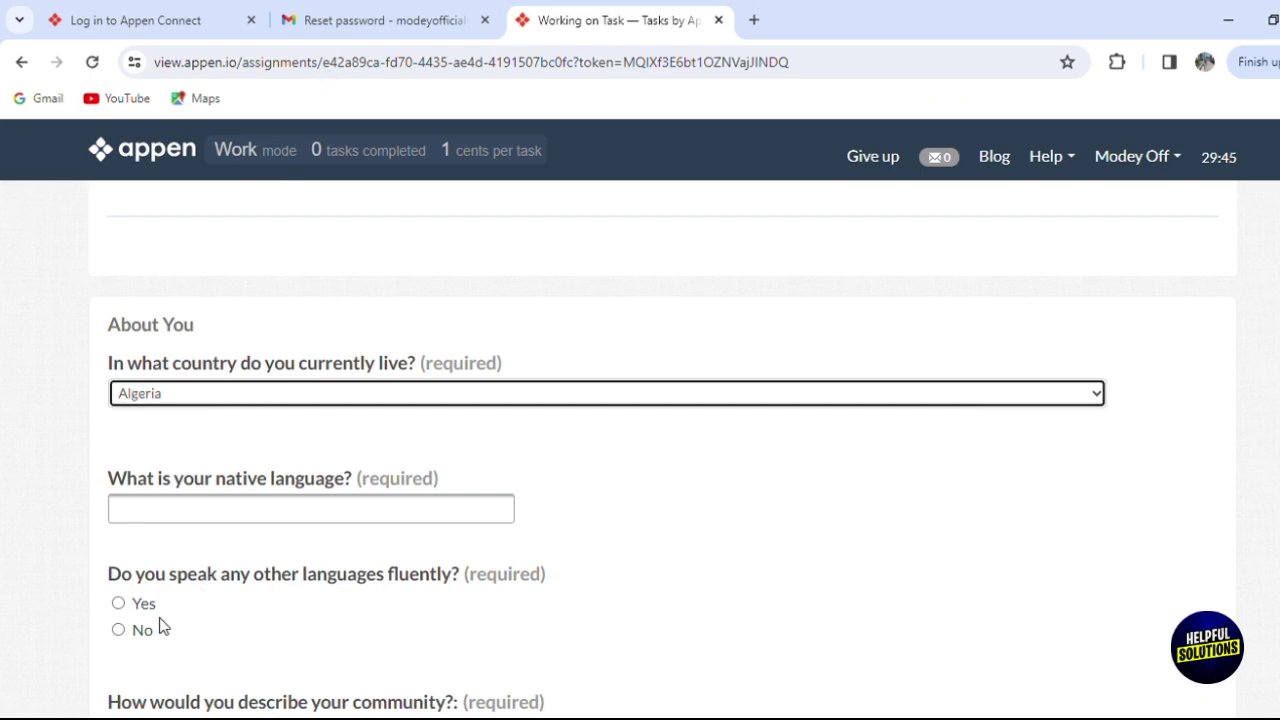
click(118, 603)
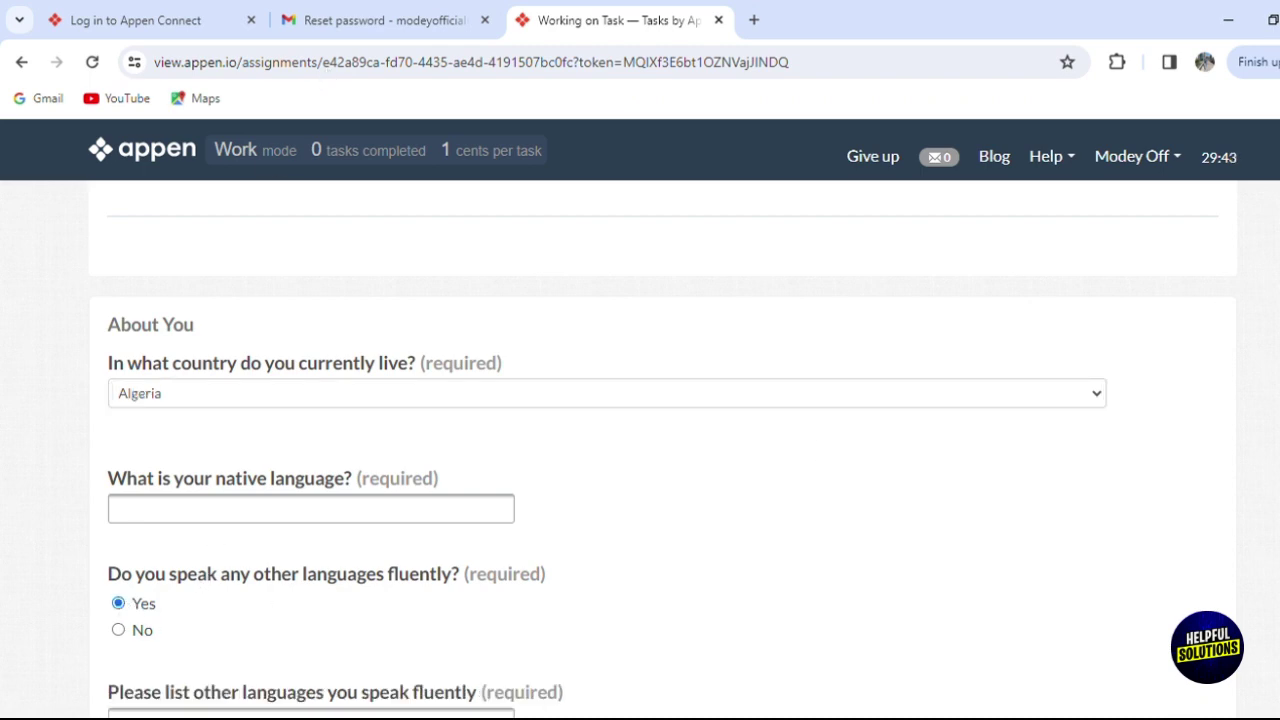
scroll(640, 450, down, 4)
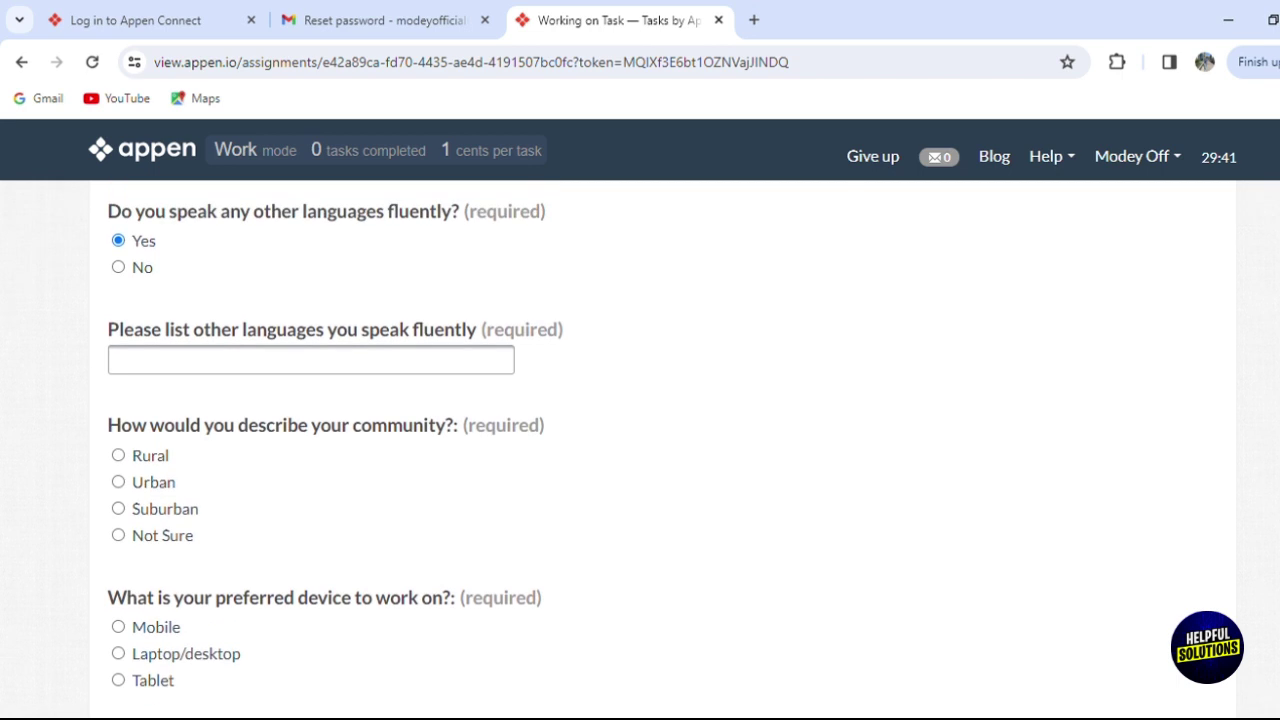
click(132, 271)
click(160, 398)
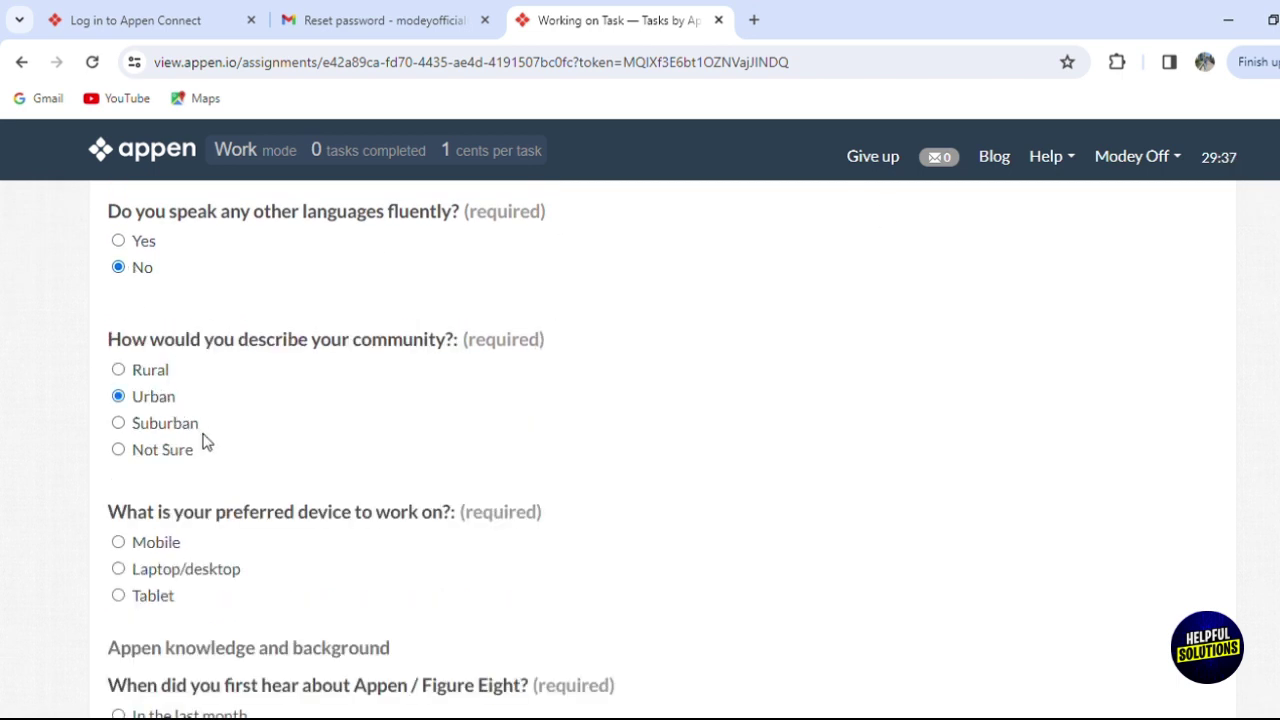
click(148, 556)
Answer first heard of Appen a few months ago, Moderate signup experience, Family recommendation.
scroll(640, 450, down, 4)
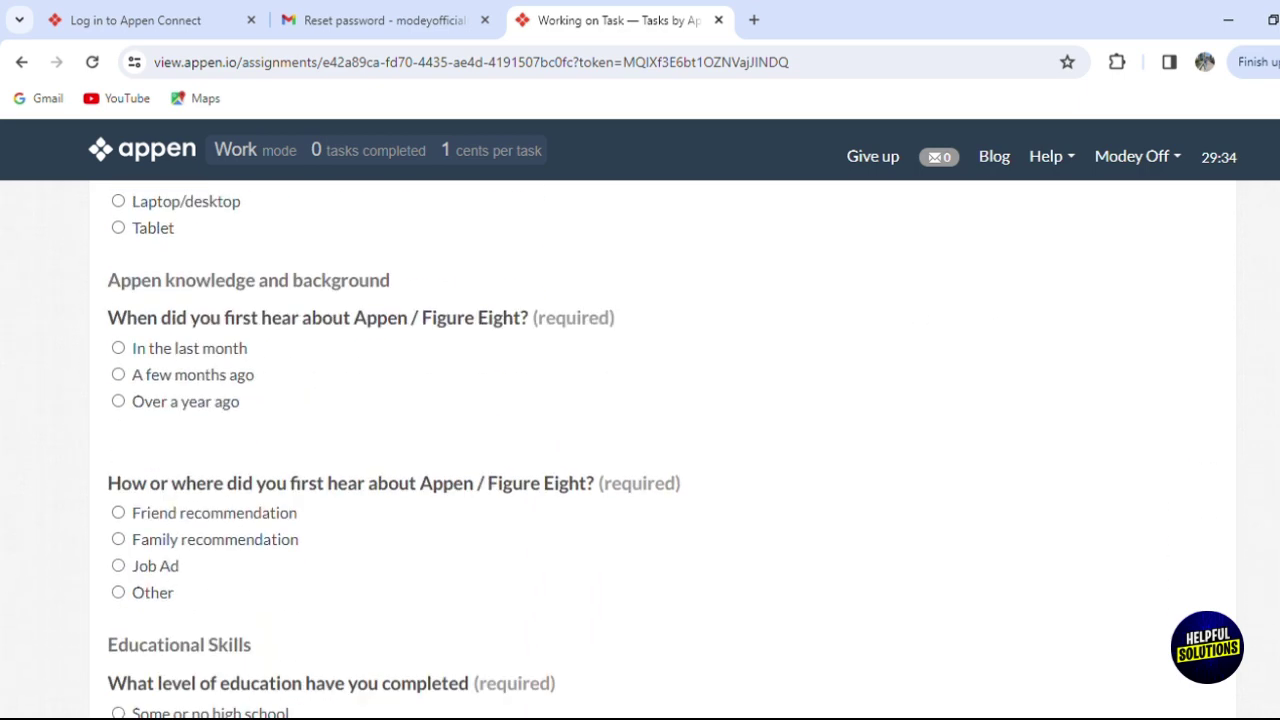
click(212, 340)
click(180, 508)
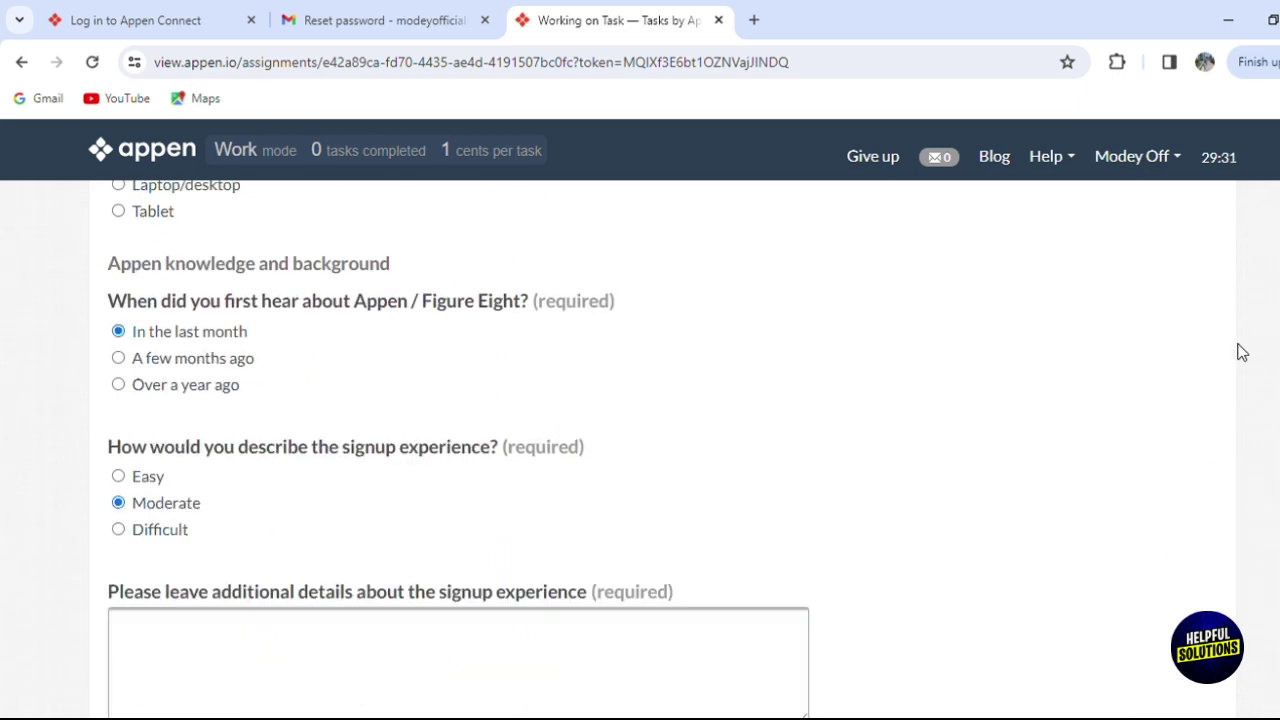
click(197, 362)
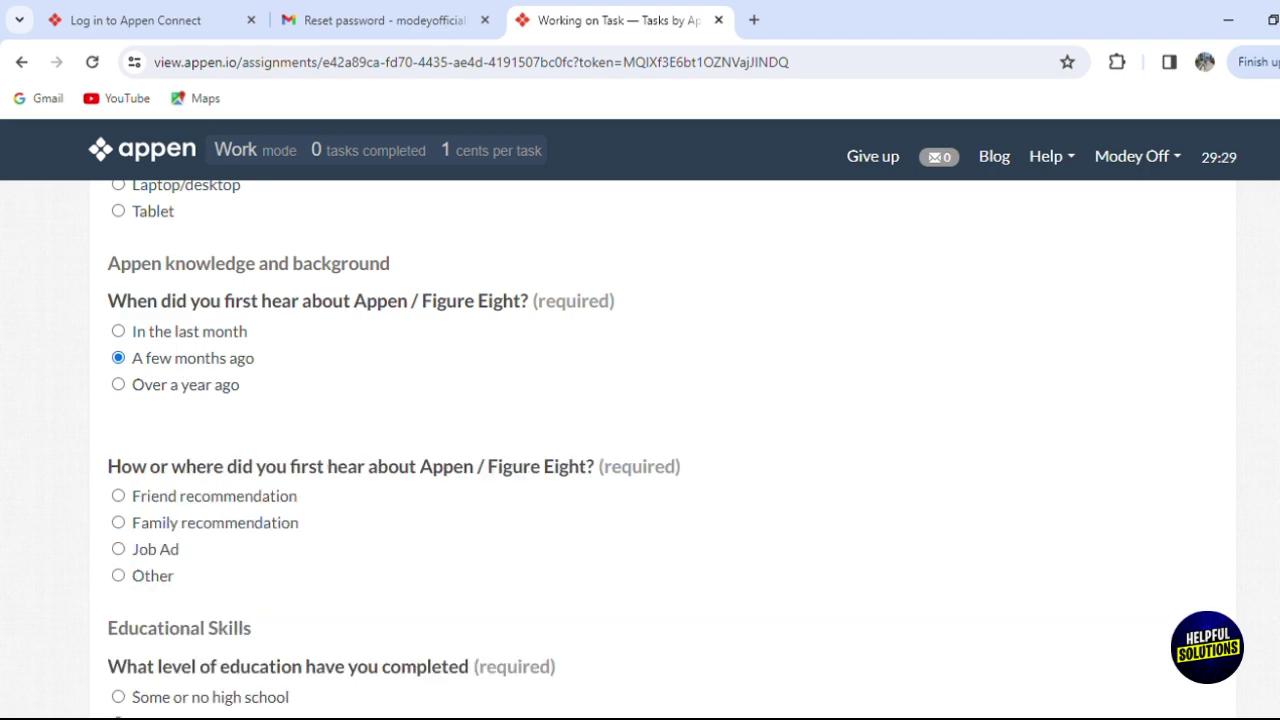
scroll(197, 371, down, 3)
scroll(763, 414, down, 1)
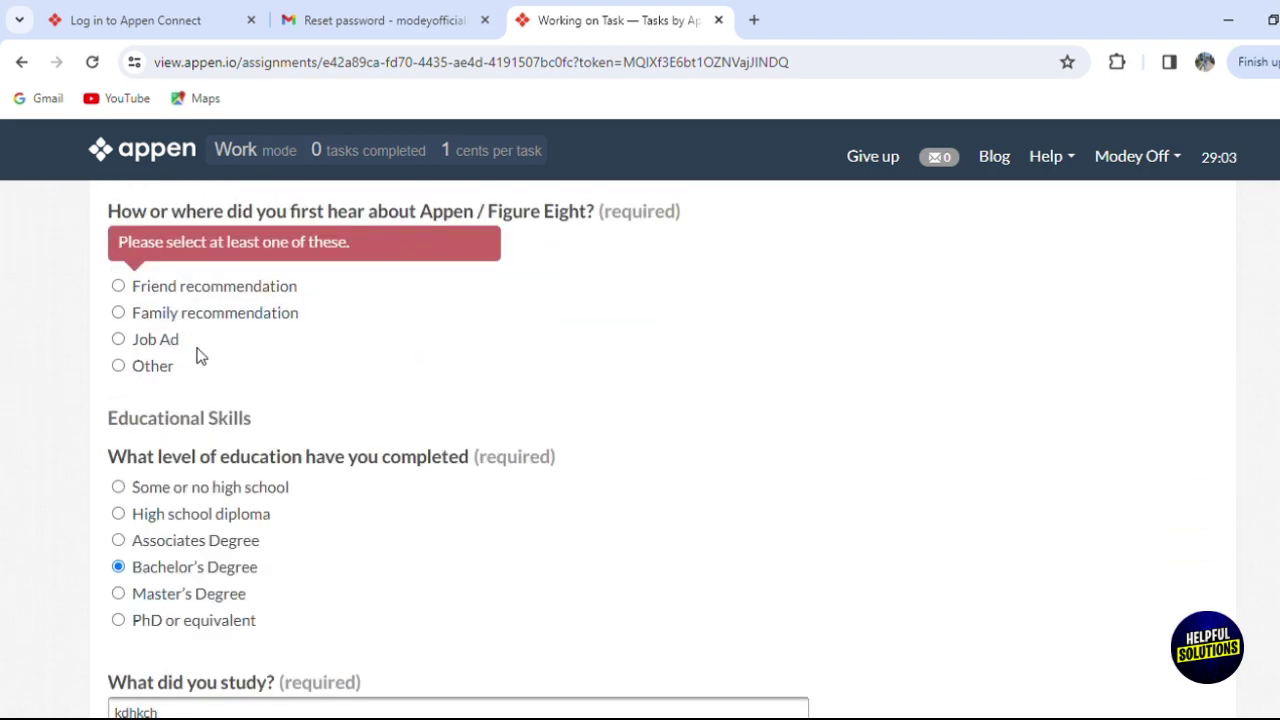
click(208, 312)
scroll(1106, 363, down, 10)
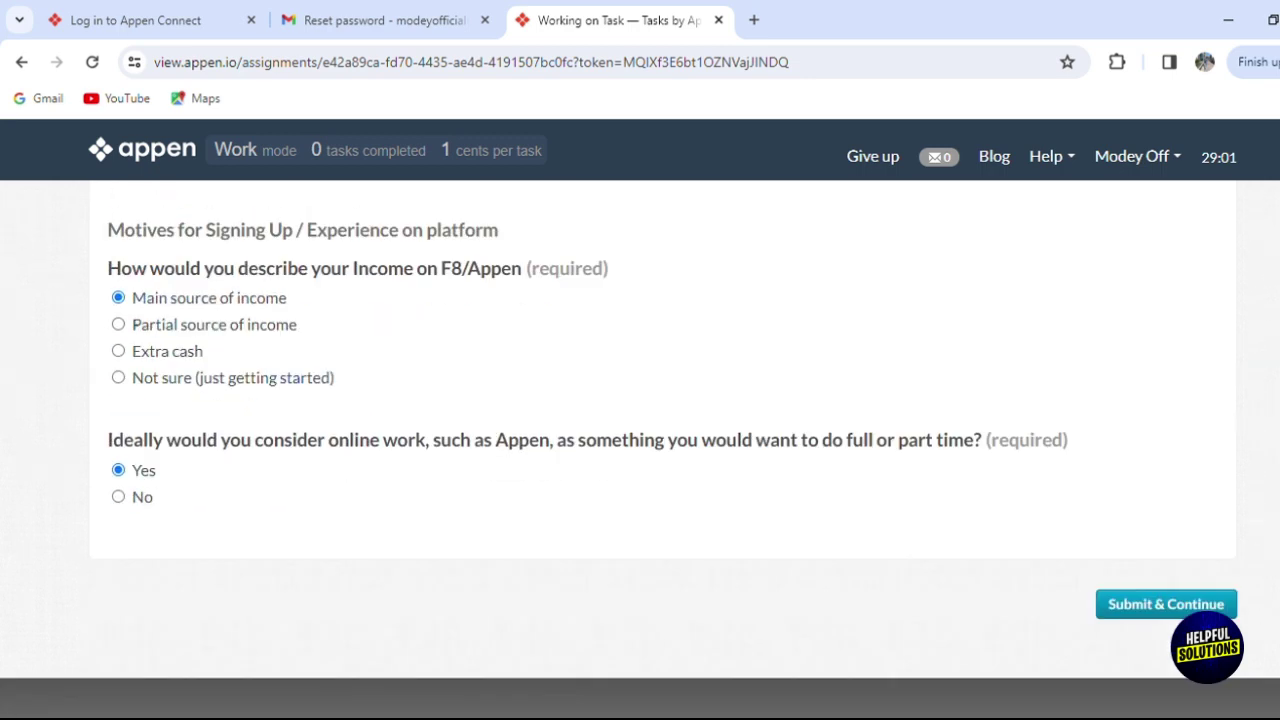
Submit the completed Welcome survey with Submit & Continue.
click(1145, 604)
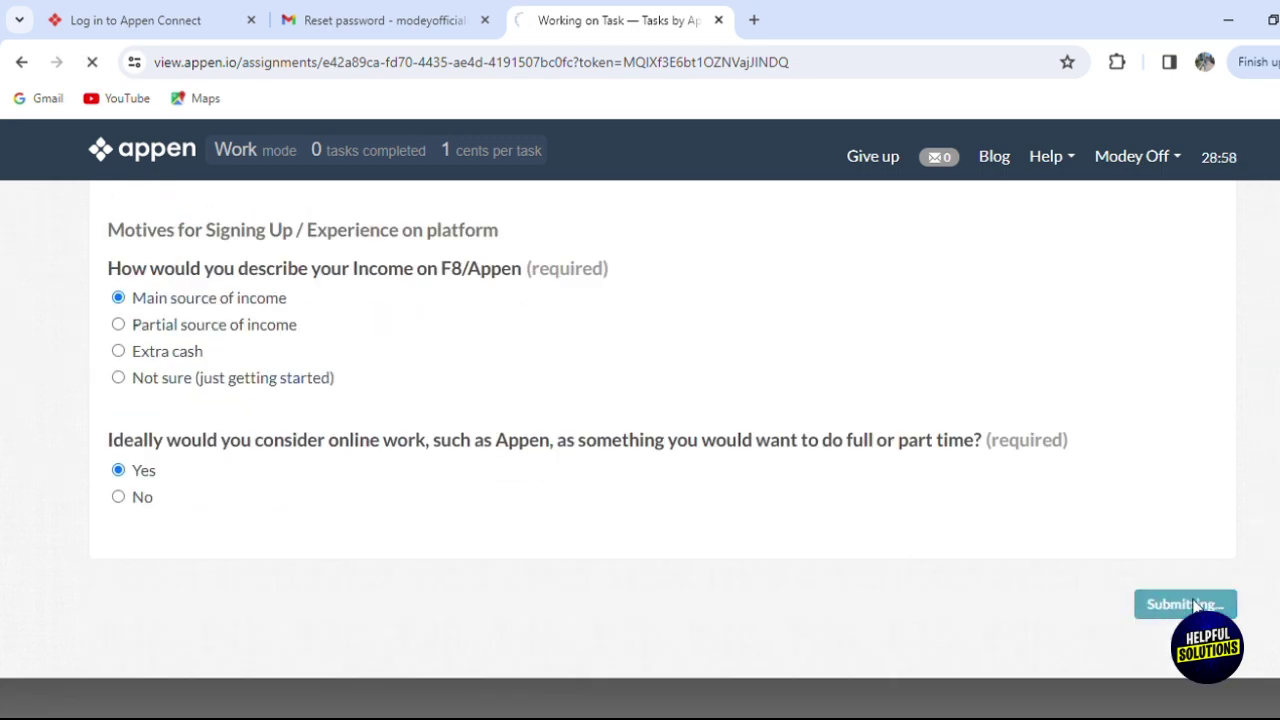